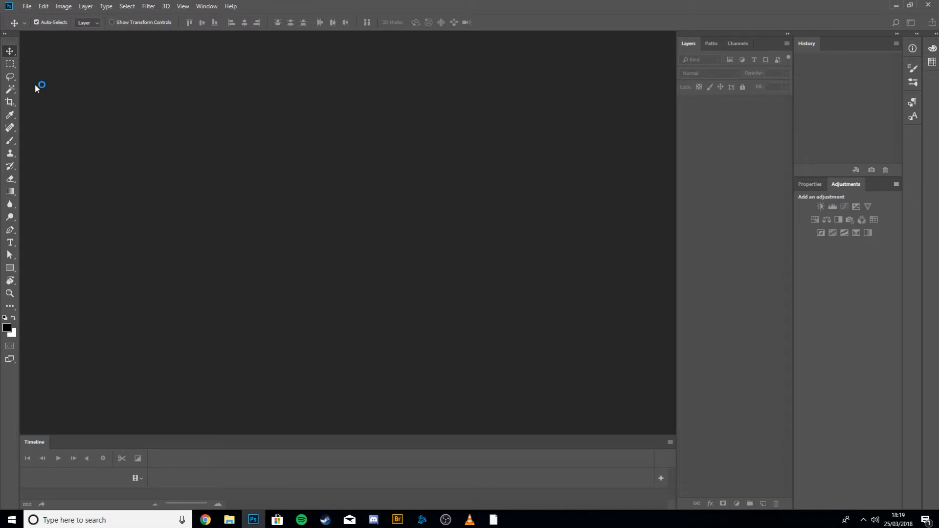
# Step: Start a new document and name it with the presenter's first name followed by "_is_crap_at_tutorials"
pyautogui.hotkey('ctrl', 'n')
pyautogui.press('Escape')
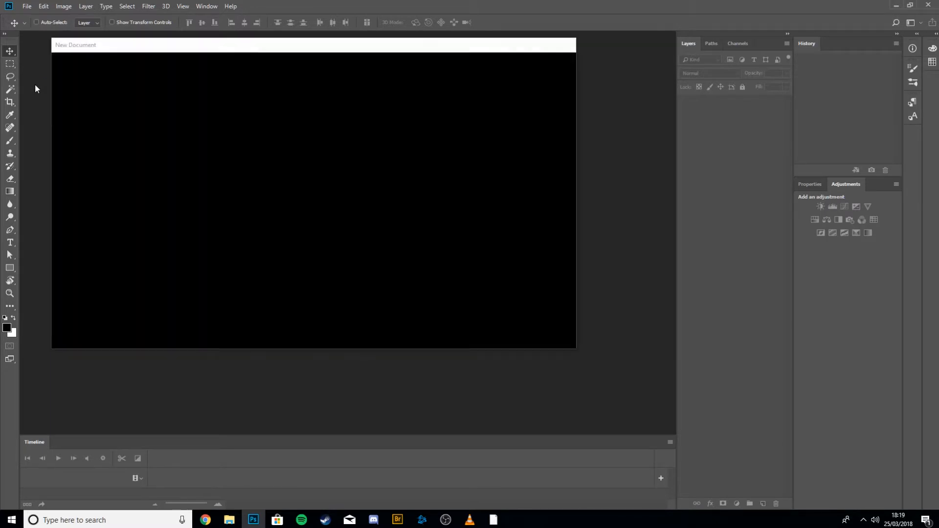
pyautogui.click(27, 7)
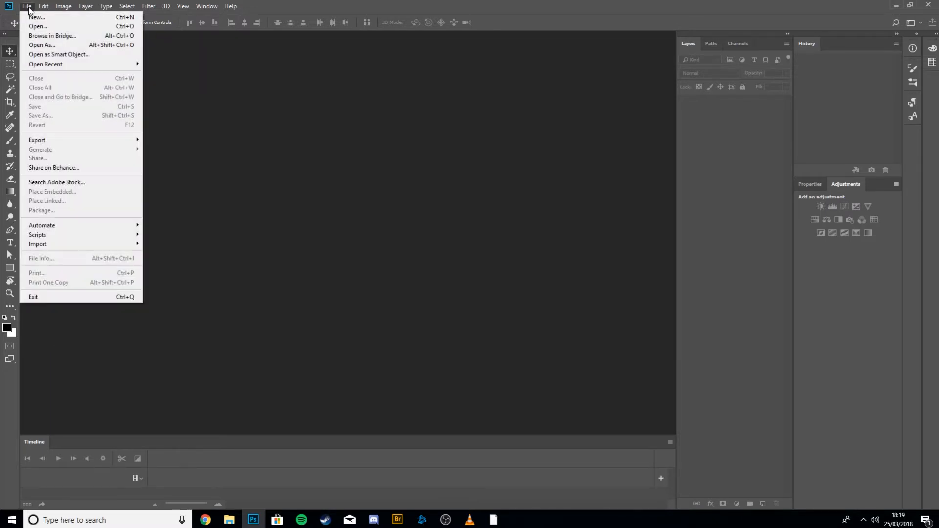
pyautogui.click(34, 17)
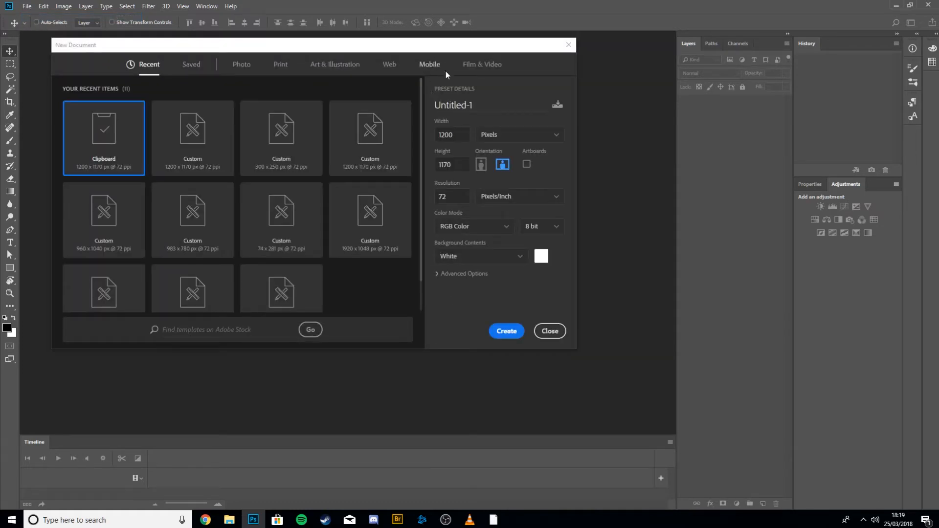
pyautogui.moveTo(482, 101); pyautogui.dragTo(432, 102)
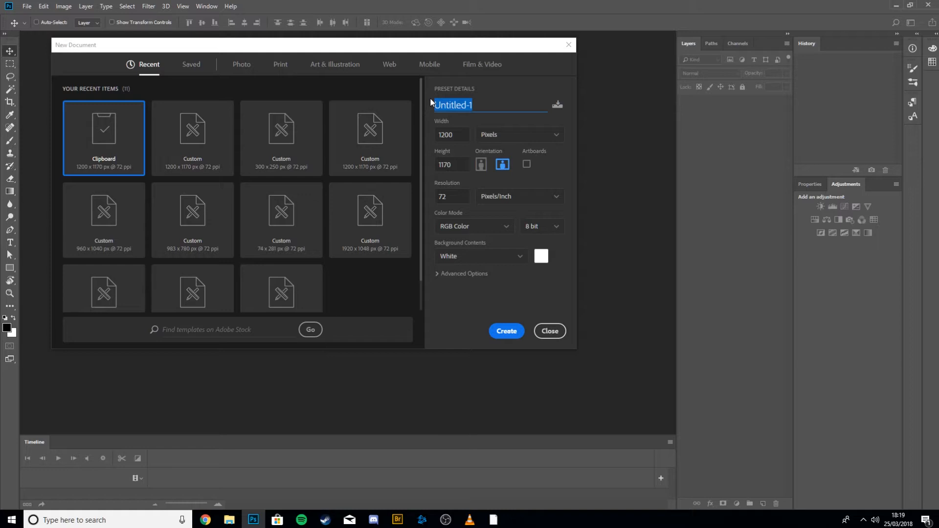
pyautogui.write('dean_is_crap_at_')
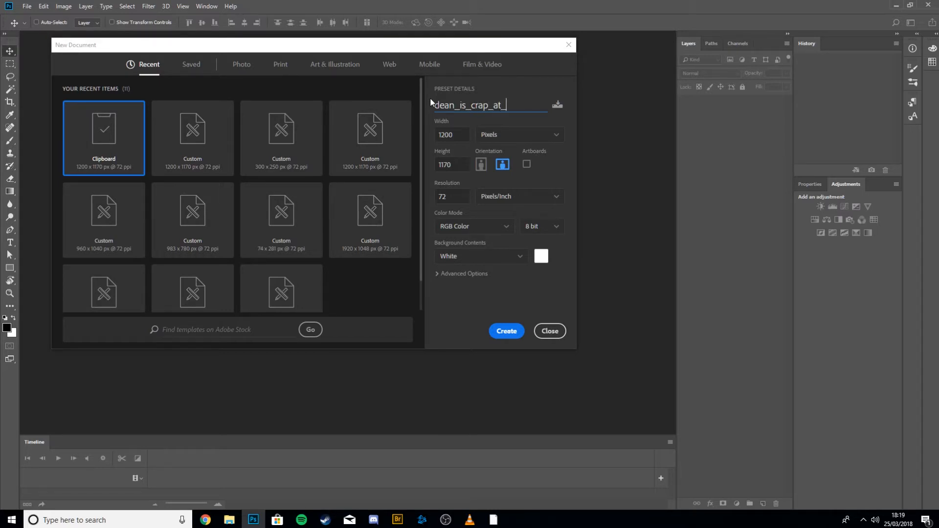
pyautogui.write('tutorials')
# Step: Create the document at 1200 by 1170 pixels with a resolution of 72 pixels/inch
pyautogui.click(461, 139)
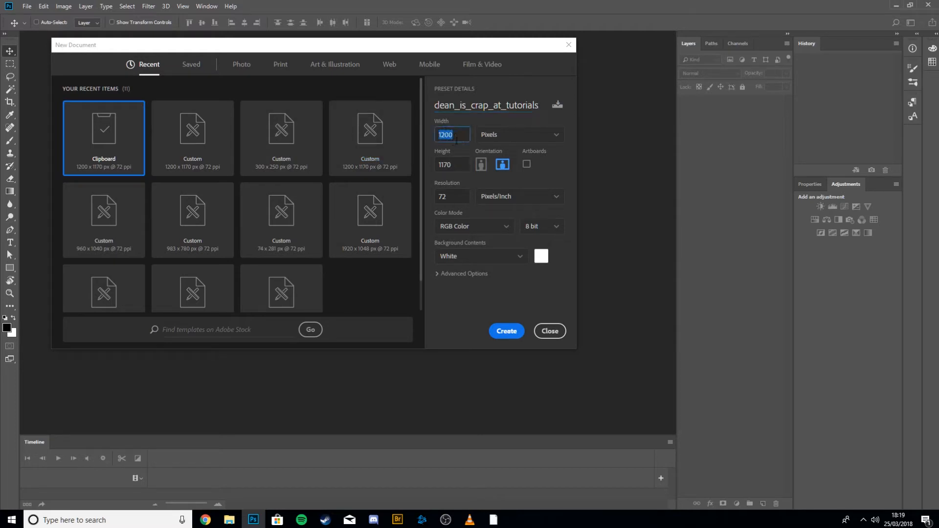
pyautogui.click(514, 136)
pyautogui.click(514, 136)
pyautogui.click(460, 166)
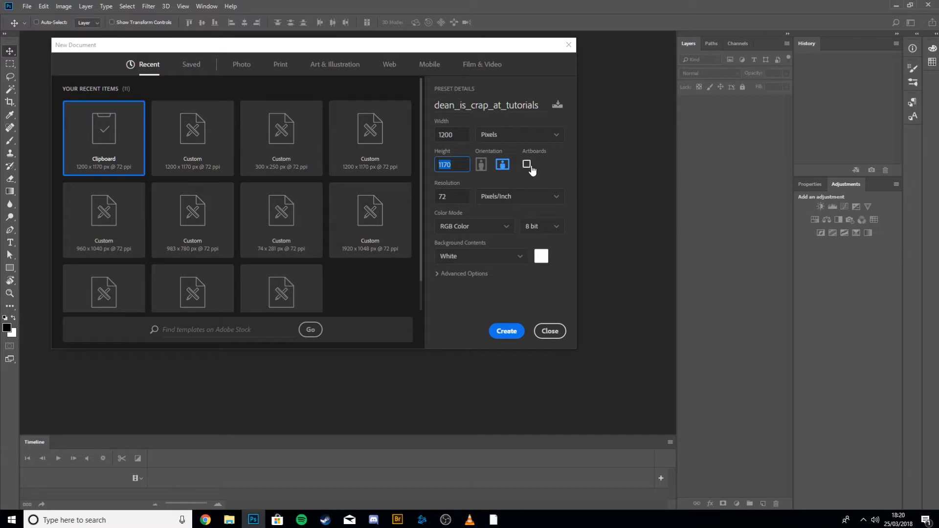
pyautogui.click(457, 198)
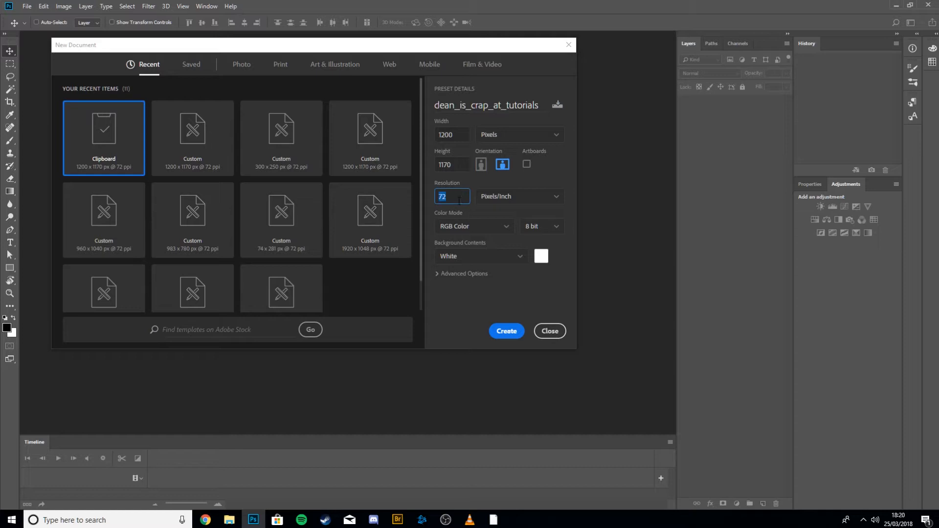
pyautogui.write('300')
pyautogui.press('BackSpace')
pyautogui.press('BackSpace')
pyautogui.press('BackSpace')
pyautogui.write('72')
pyautogui.click(515, 281)
pyautogui.click(505, 331)
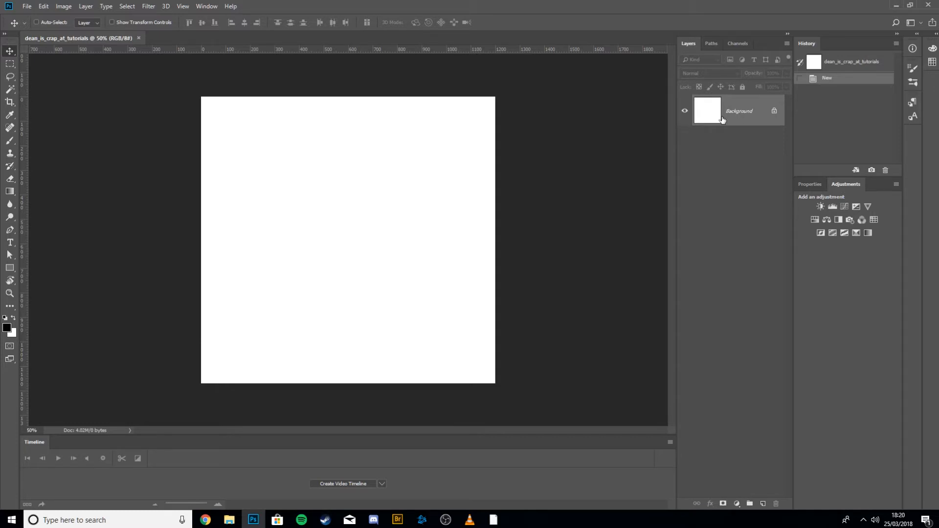
# Step: Handwrite the presenter's first name in black with the Brush tool across the upper half of the Background layer
pyautogui.press('b')
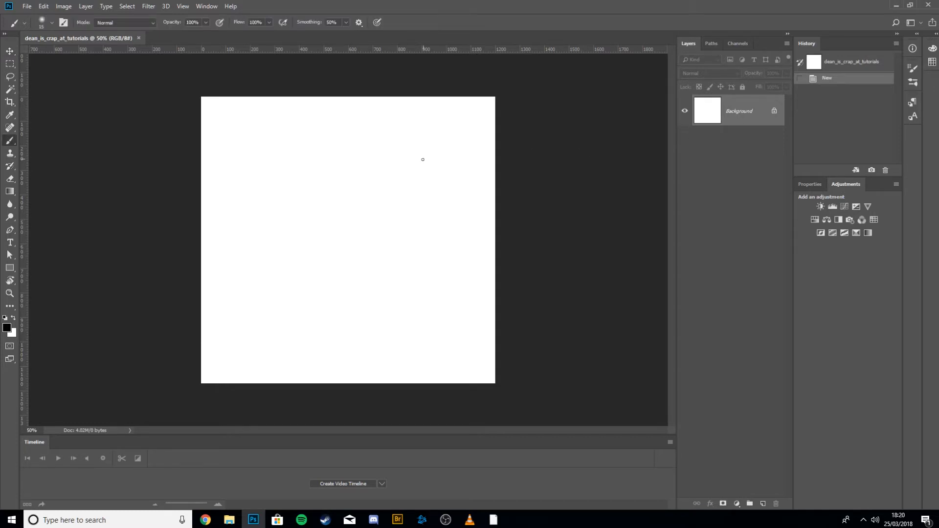
pyautogui.moveTo(246, 136)
pyautogui.mouseDown()
pyautogui.moveTo(304, 141)
pyautogui.moveTo(262, 151)
pyautogui.mouseUp()
pyautogui.moveTo(315, 186)
pyautogui.mouseDown()
pyautogui.moveTo(306, 149)
pyautogui.moveTo(355, 200)
pyautogui.moveTo(363, 177)
pyautogui.moveTo(390, 225)
pyautogui.moveTo(396, 171)
pyautogui.moveTo(443, 225)
pyautogui.mouseUp()
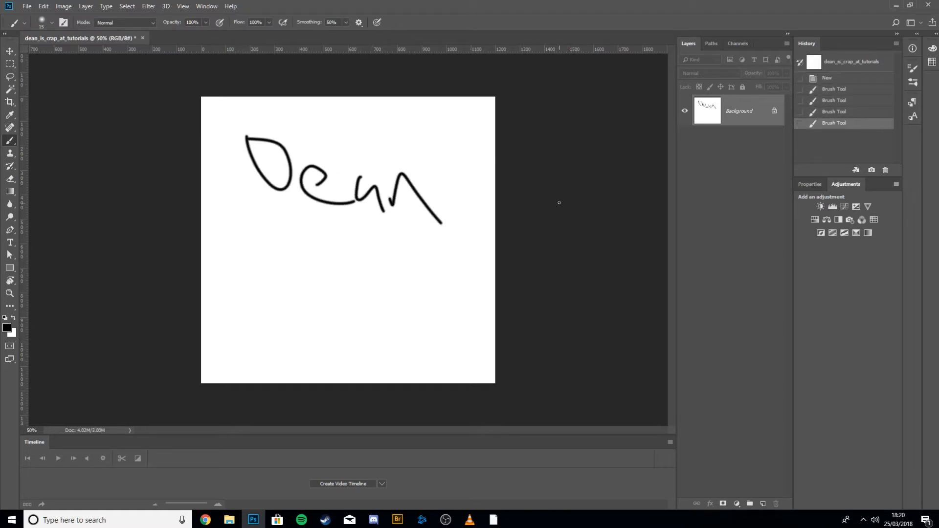
# Step: Try to move the handwritten name on the Background layer with the Move tool, without converting the layer
pyautogui.press('v')
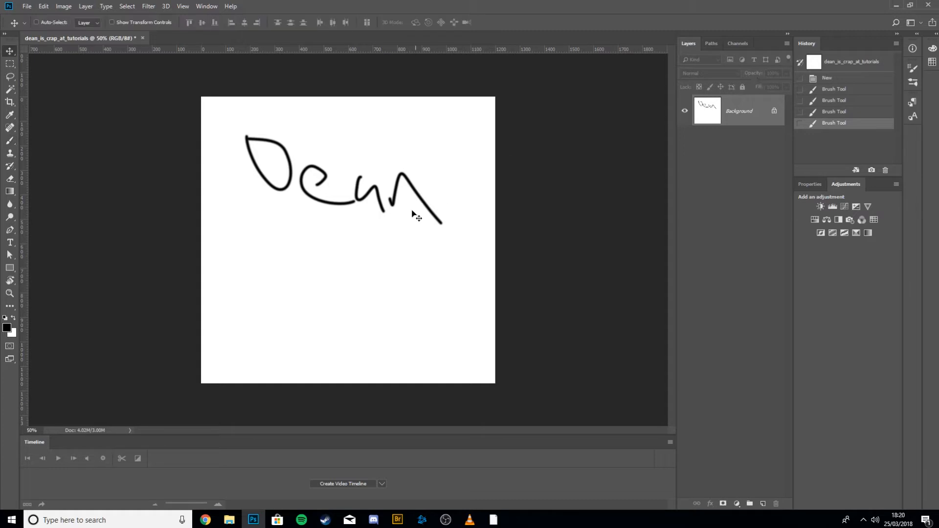
pyautogui.moveTo(316, 183); pyautogui.dragTo(387, 188)
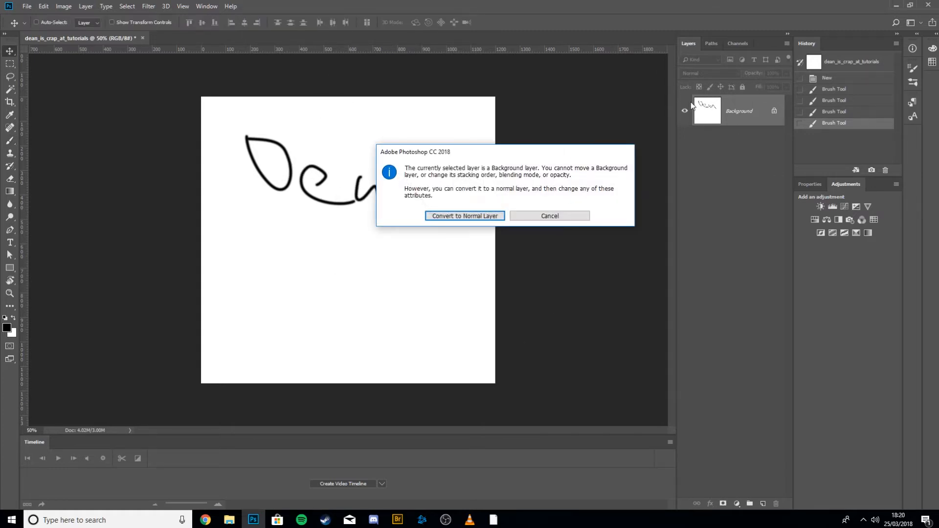
pyautogui.click(565, 216)
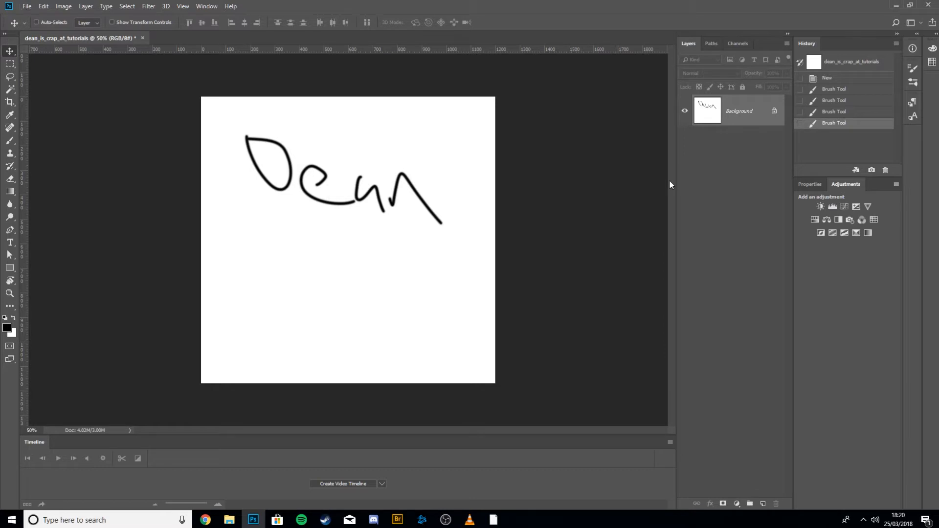
# Step: Cover the handwriting by filling the Background layer with the black foreground colour and the white background colour
pyautogui.hotkey('alt', 'BackSpace')
pyautogui.hotkey('ctrl', 'BackSpace')
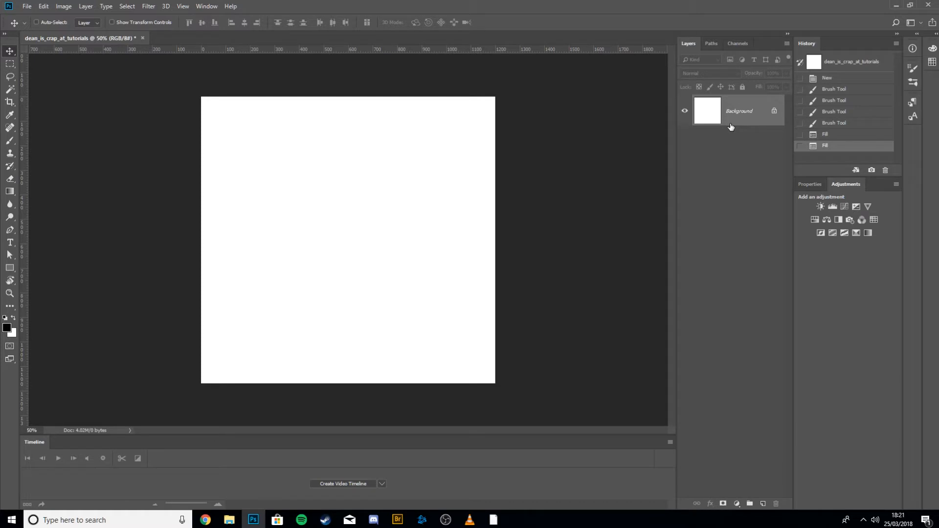
# Step: Add two empty layers, Layer 1 and Layer 2, above the Background layer
pyautogui.press('m')
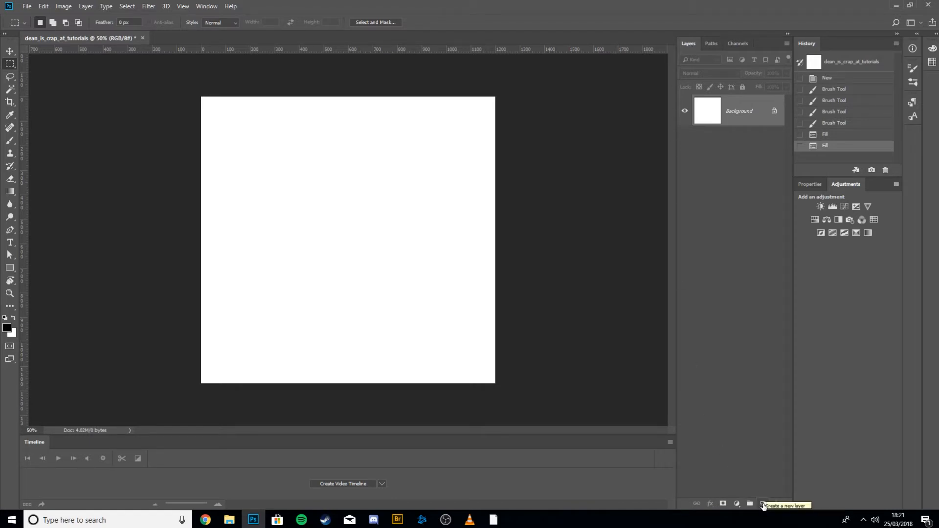
pyautogui.click(764, 504)
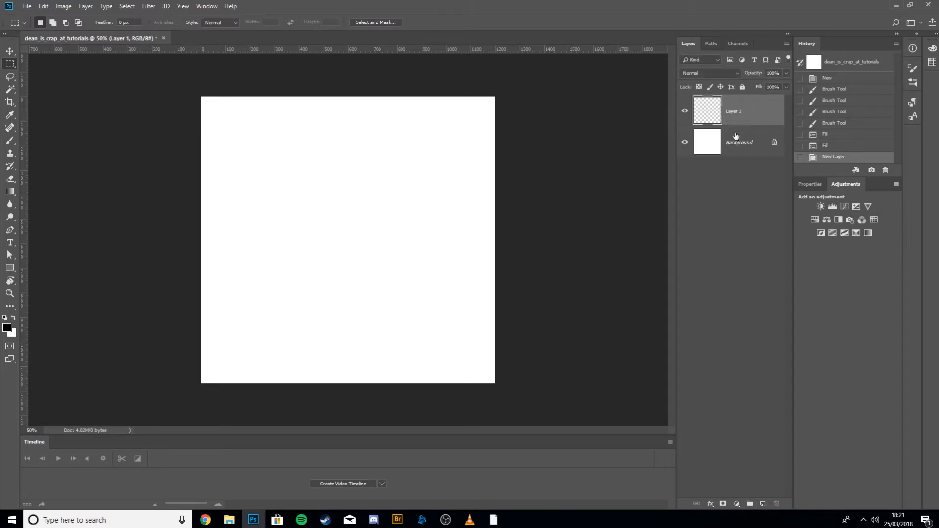
pyautogui.hotkey('ctrl', 'z')
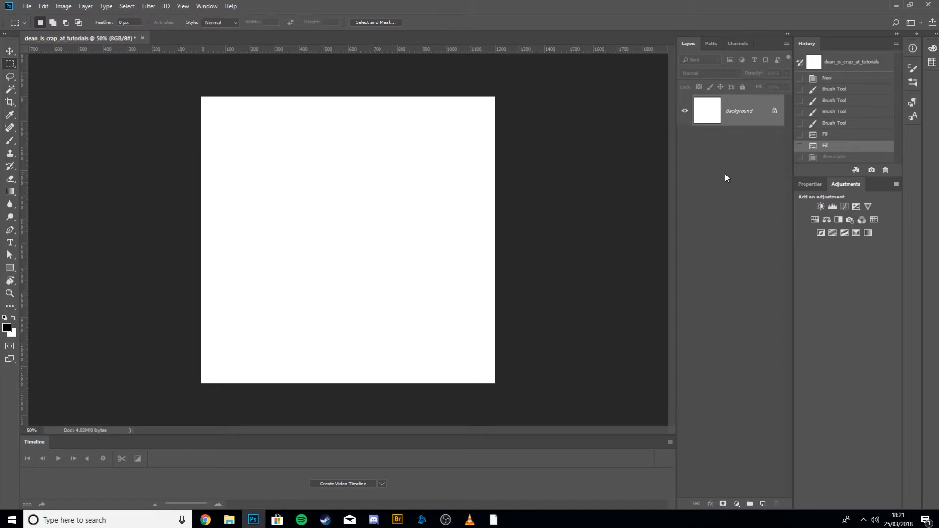
pyautogui.hotkey('ctrl', 'z')
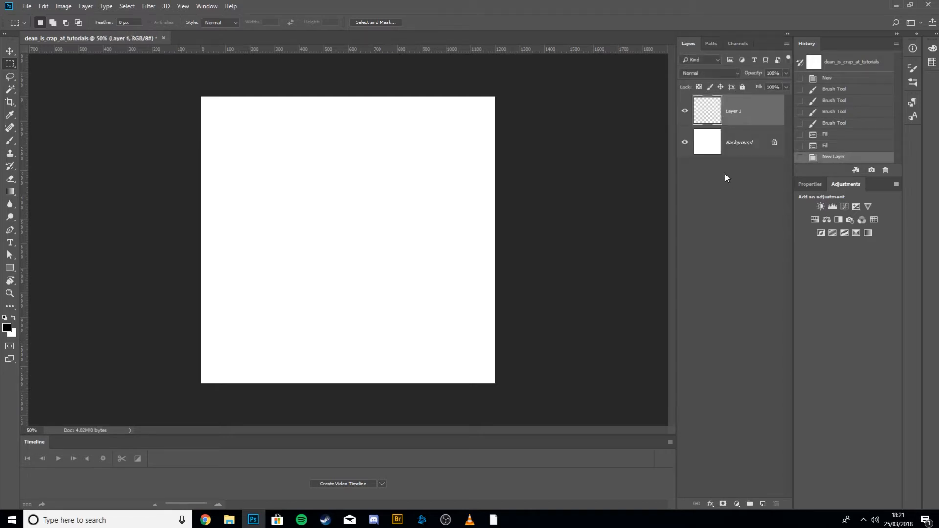
pyautogui.hotkey('ctrl', 'shift', 'n')
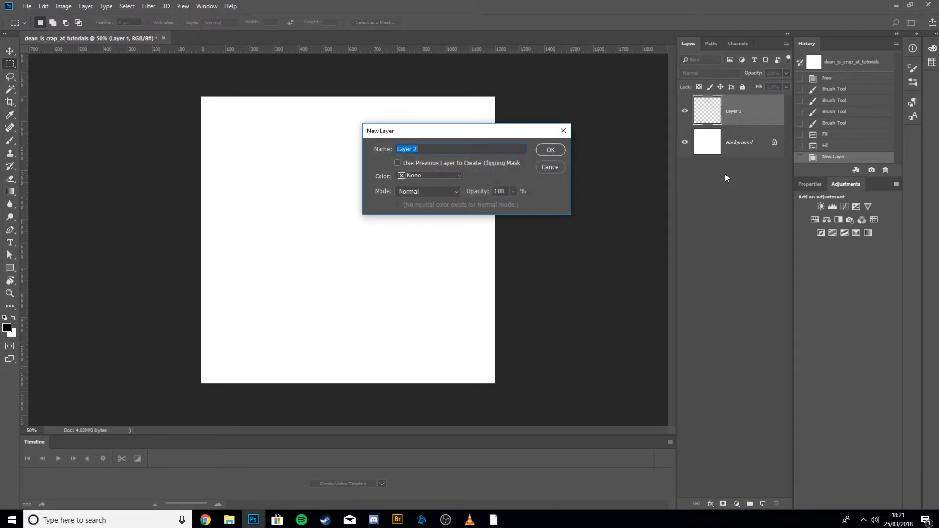
pyautogui.press('Return')
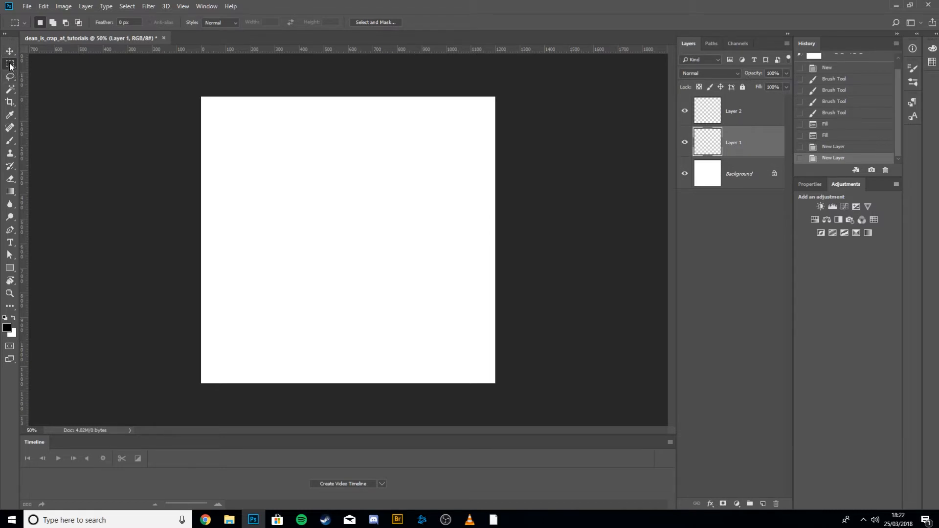
# Step: Select a wide rectangle across the upper part of the canvas and fill it with black on Layer 1
pyautogui.moveTo(221, 110); pyautogui.dragTo(409, 164)
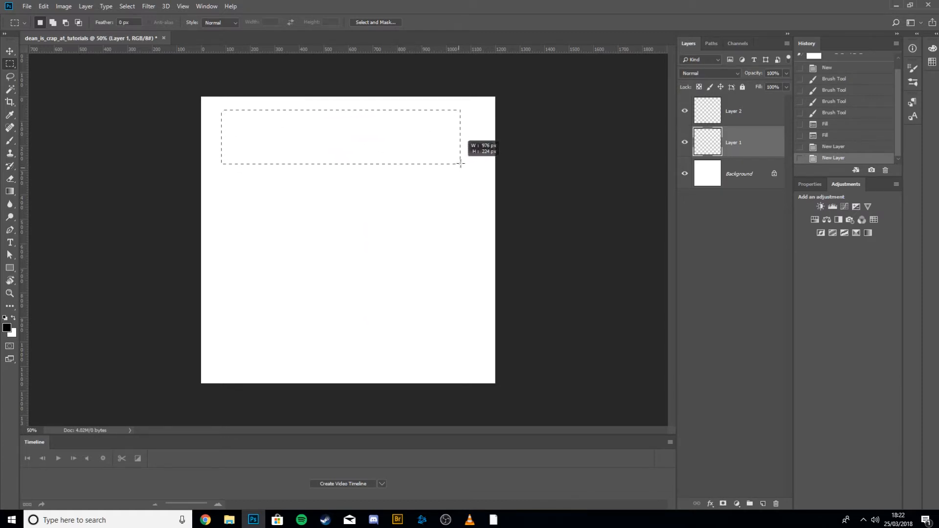
pyautogui.moveTo(477, 166); pyautogui.dragTo(477, 167)
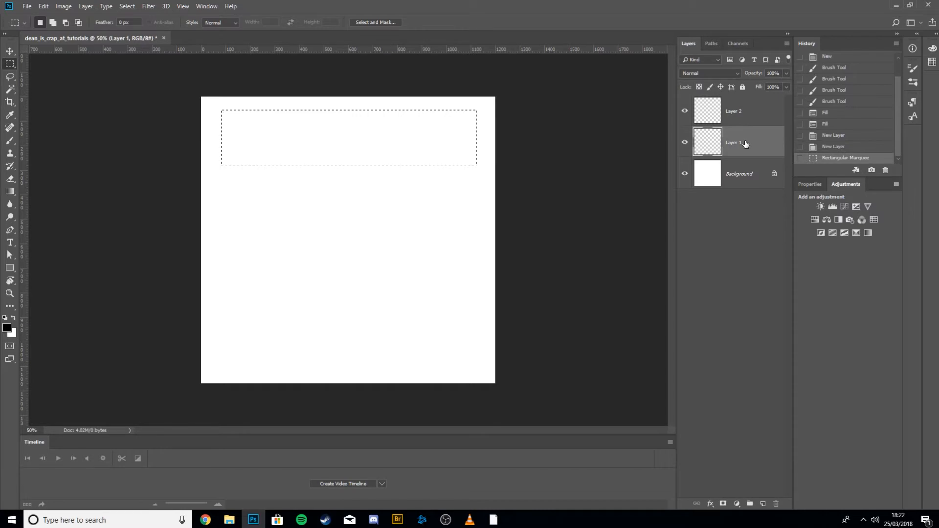
pyautogui.hotkey('alt', 'BackSpace')
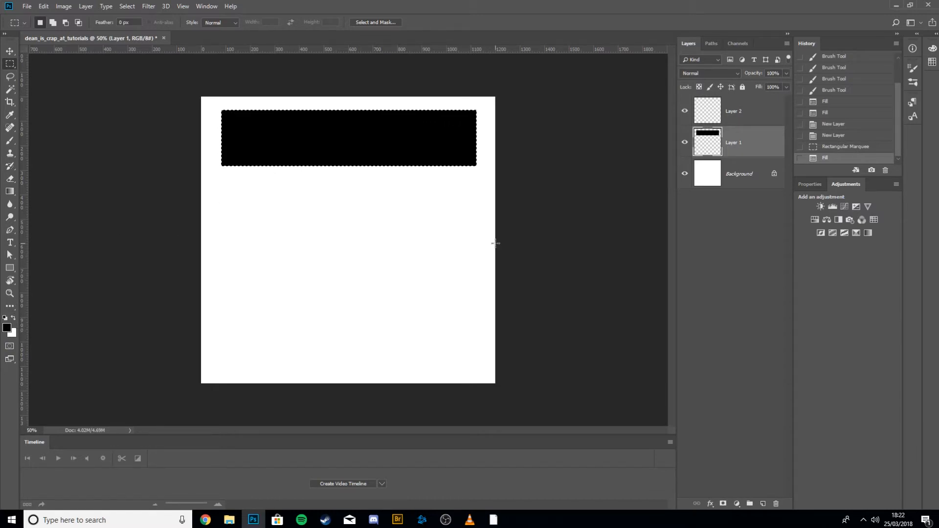
# Step: Set the background colour to red, hex d33030
pyautogui.click(13, 334)
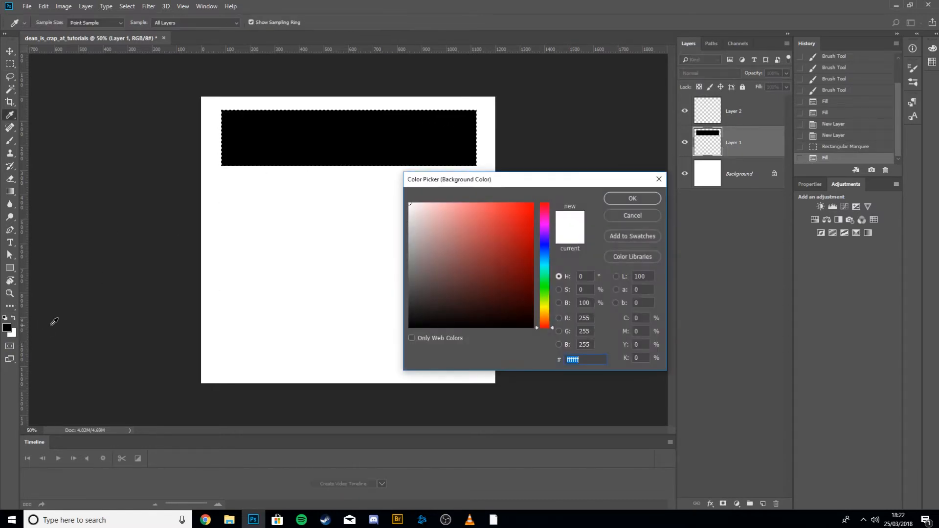
pyautogui.click(633, 216)
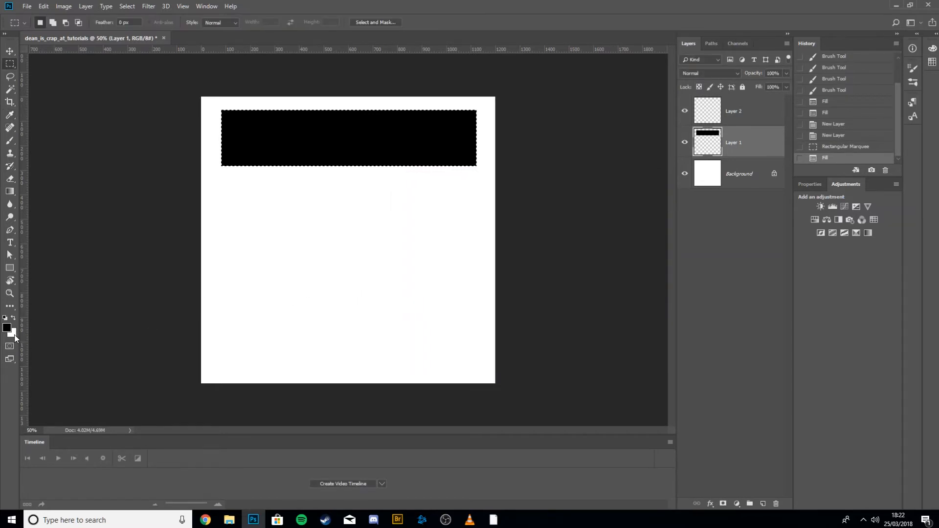
pyautogui.click(14, 334)
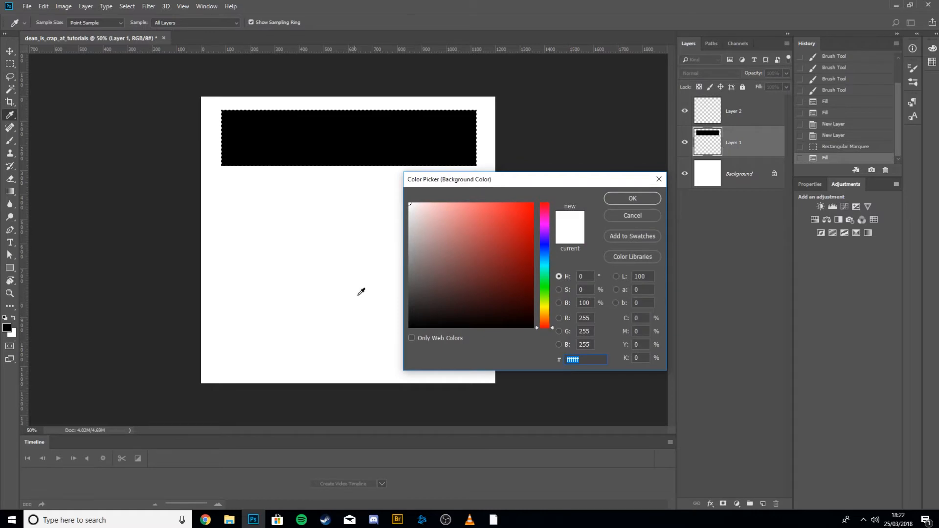
pyautogui.click(505, 224)
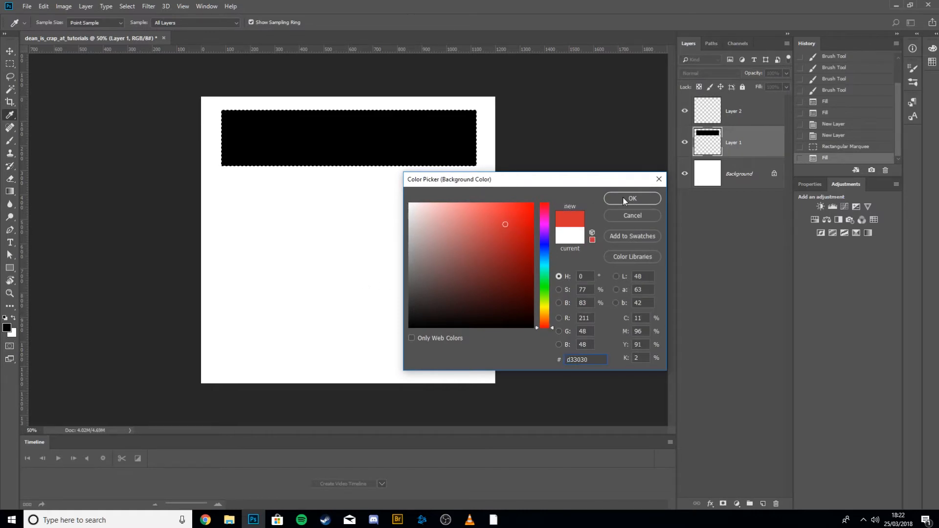
pyautogui.click(624, 198)
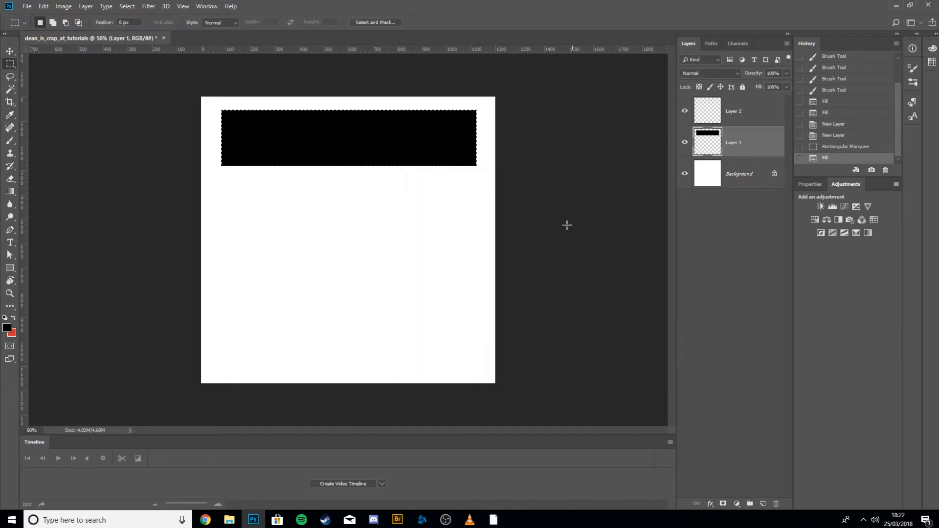
# Step: On Layer 2, fill a rectangular selection just below the black bar with the red background colour and deselect it
pyautogui.click(741, 112)
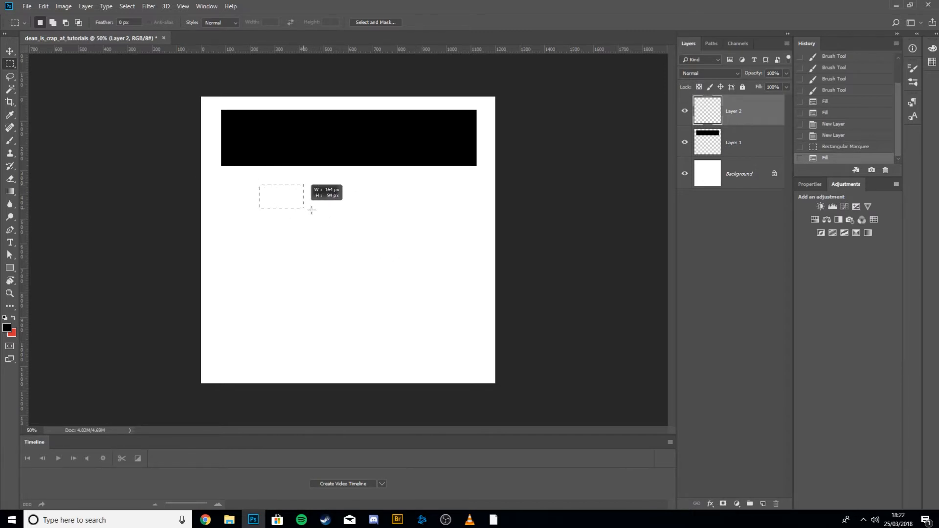
pyautogui.moveTo(312, 210); pyautogui.dragTo(482, 227)
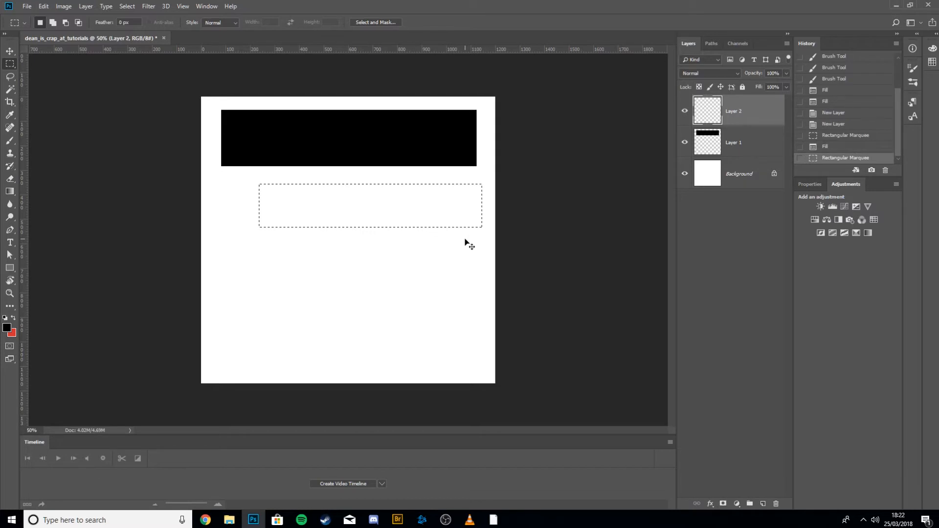
pyautogui.hotkey('ctrl', 'BackSpace')
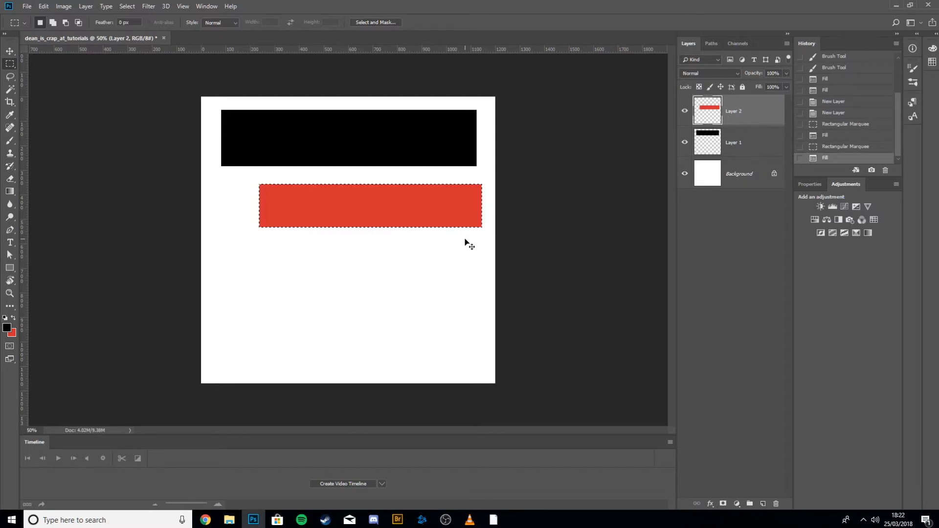
pyautogui.hotkey('ctrl', 'd')
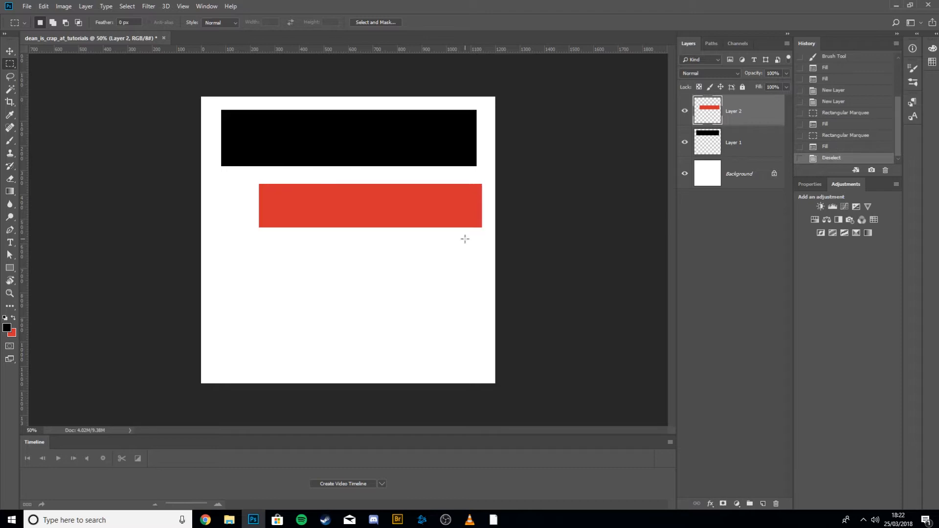
# Step: Rename Layer 2, which holds the red bar, as "red"
pyautogui.press('v')
pyautogui.doubleClick(733, 111)
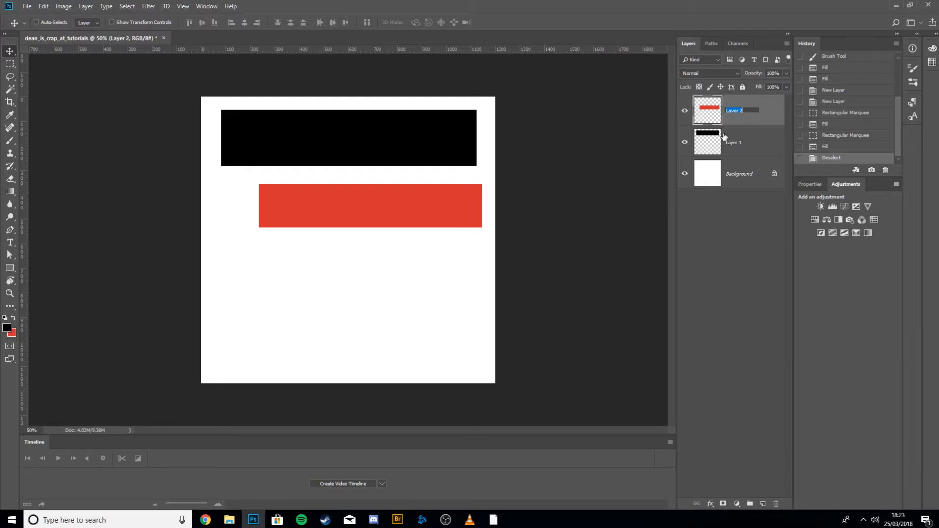
pyautogui.write('red')
pyautogui.press('Tab')
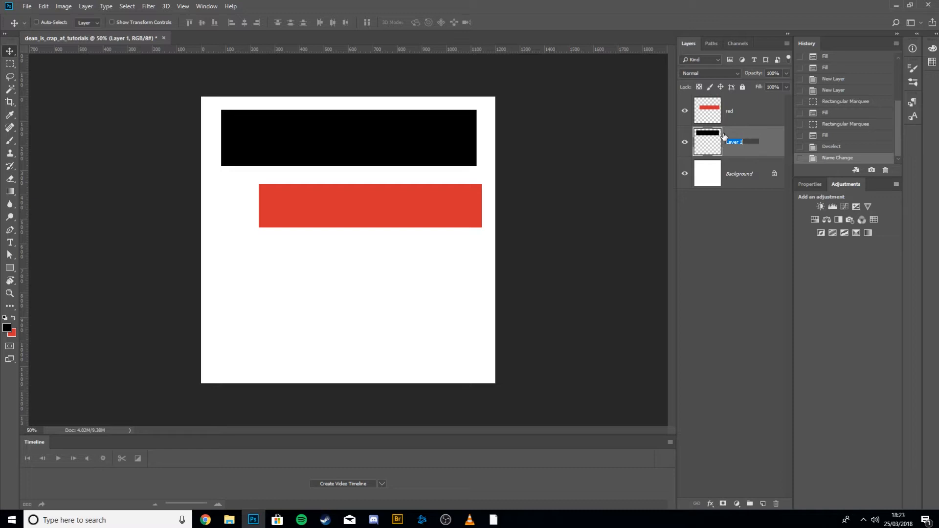
# Step: Rename Layer 1, which holds the black bar, as "black" and keep the name "red" for the layer above it
pyautogui.write('blue')
pyautogui.press('Return')
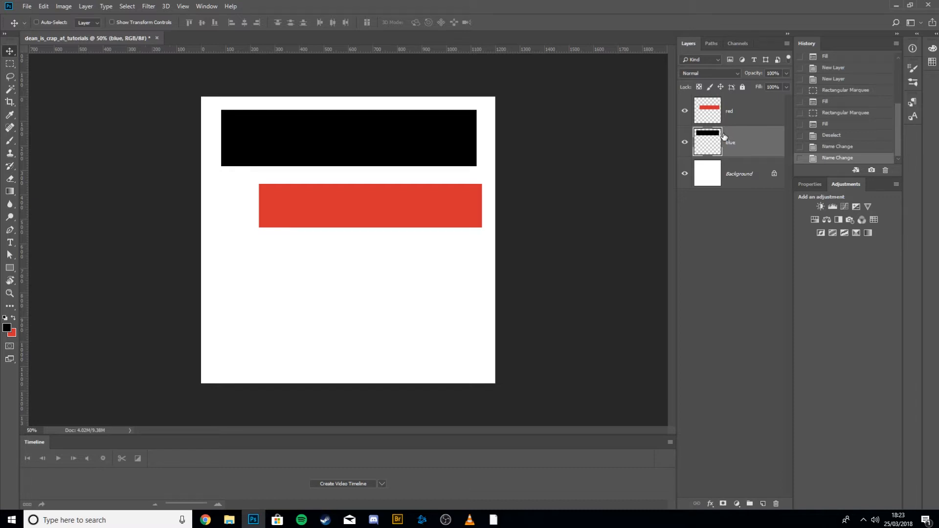
pyautogui.doubleClick(730, 112)
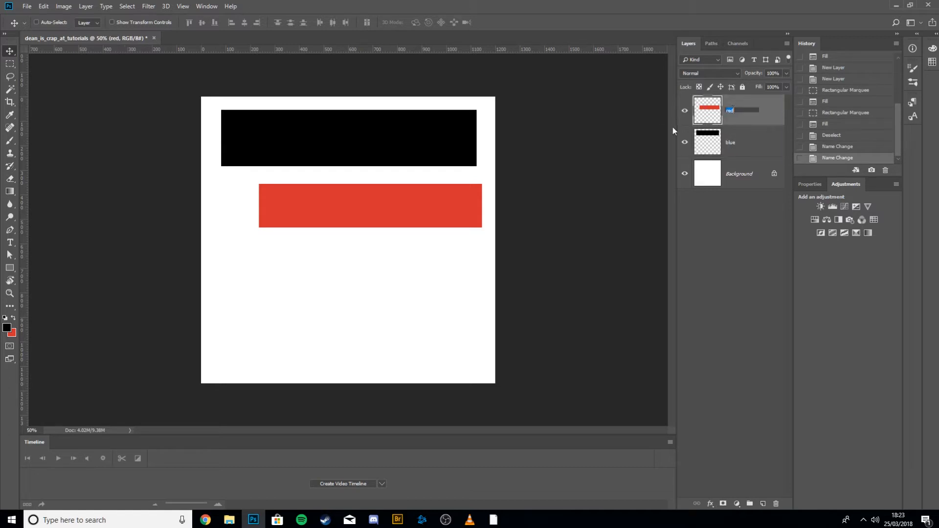
pyautogui.write('red')
pyautogui.press('Tab')
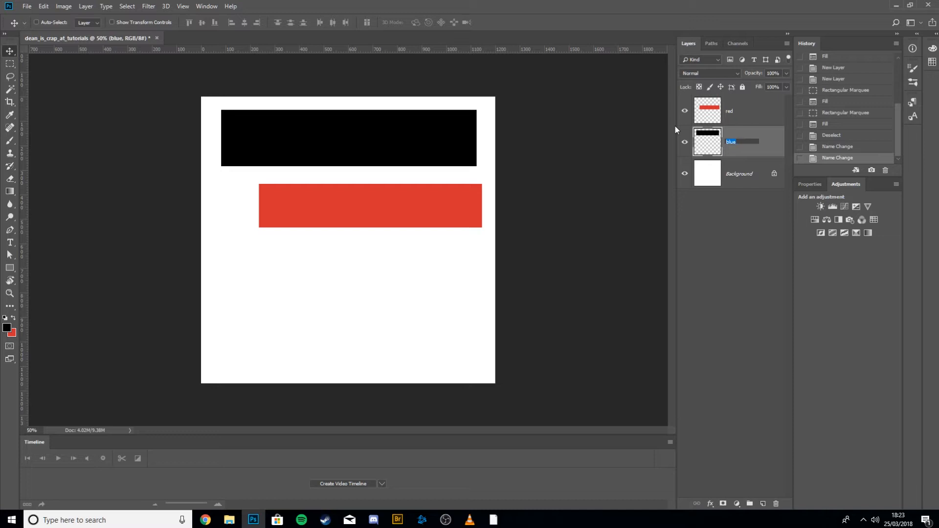
pyautogui.write('black')
pyautogui.press('Return')
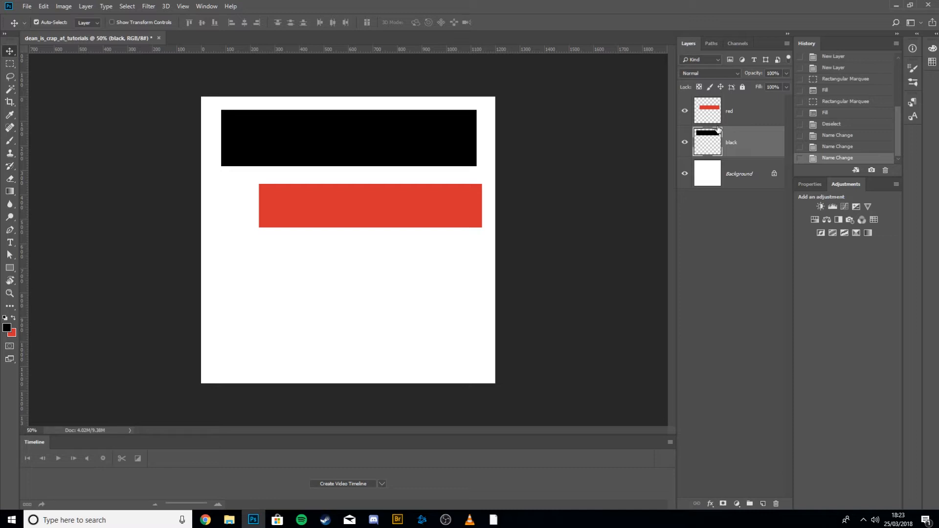
# Step: Alternate the black layer repeatedly above and below the red layer in the stacking order, finishing with black on top
pyautogui.hotkey('ctrl', ']')
pyautogui.hotkey('ctrl', '[')
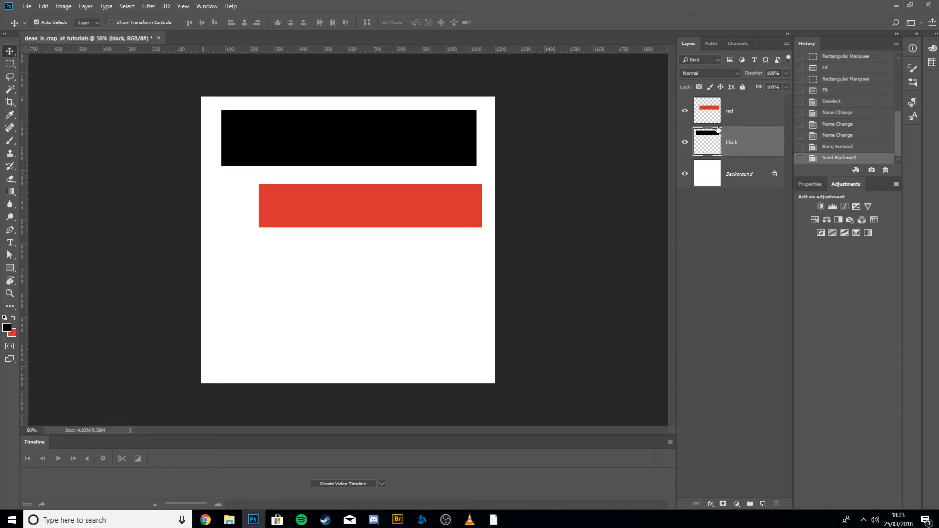
pyautogui.hotkey('ctrl', ']')
pyautogui.hotkey('ctrl', '[')
pyautogui.hotkey('ctrl', ']')
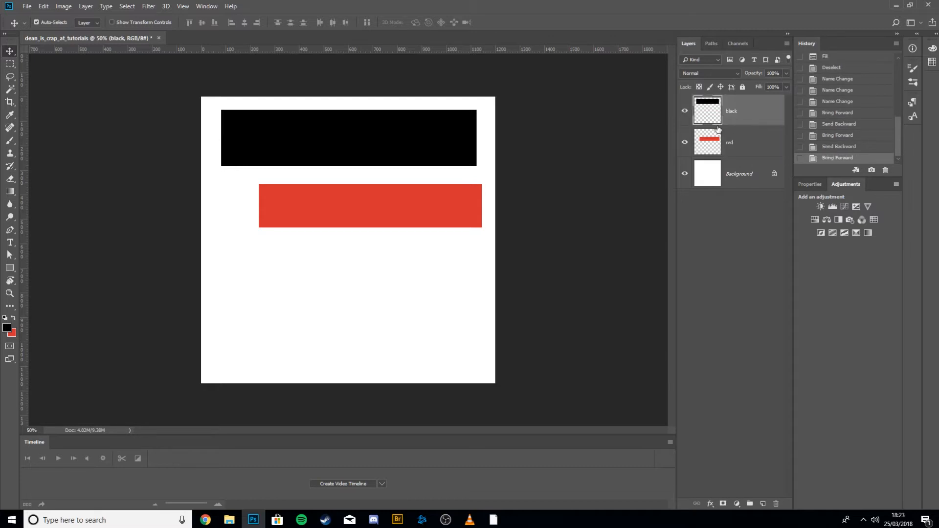
pyautogui.hotkey('ctrl', '[')
pyautogui.hotkey('ctrl', ']')
pyautogui.hotkey('ctrl', '[')
pyautogui.hotkey('ctrl', ']')
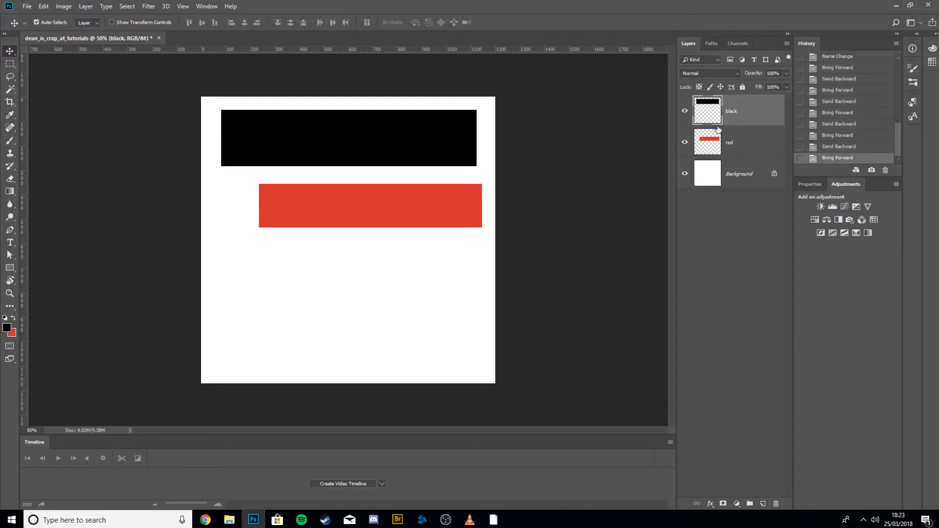
pyautogui.hotkey('ctrl', '[')
pyautogui.hotkey('ctrl', ']')
pyautogui.hotkey('ctrl', '[')
pyautogui.hotkey('ctrl', ']')
pyautogui.hotkey('ctrl', '[')
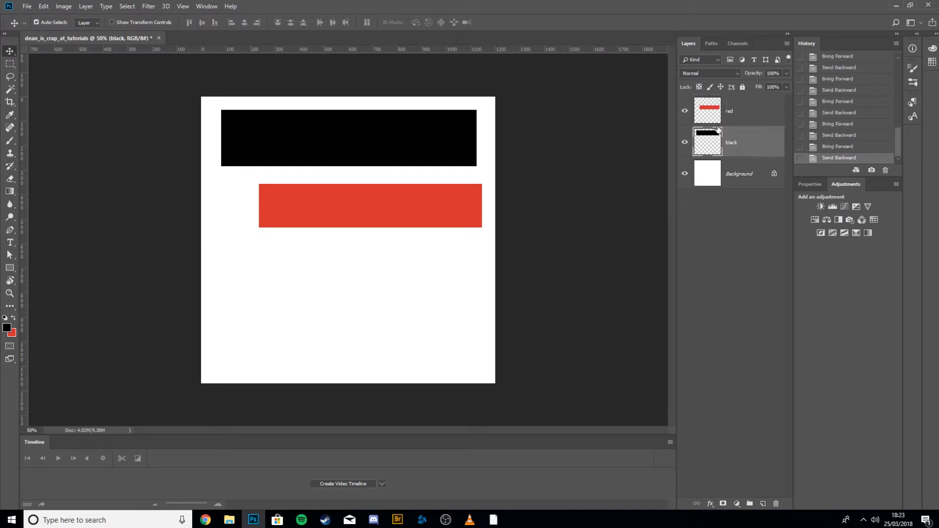
pyautogui.hotkey('ctrl', ']')
pyautogui.hotkey('ctrl', '[')
pyautogui.hotkey('ctrl', ']')
pyautogui.hotkey('ctrl', '[')
pyautogui.hotkey('ctrl', ']')
pyautogui.hotkey('ctrl', '[')
pyautogui.hotkey('ctrl', ']')
pyautogui.hotkey('ctrl', '[')
pyautogui.hotkey('ctrl', ']')
pyautogui.hotkey('ctrl', '[')
pyautogui.hotkey('ctrl', ']')
pyautogui.hotkey('ctrl', '[')
pyautogui.hotkey('ctrl', ']')
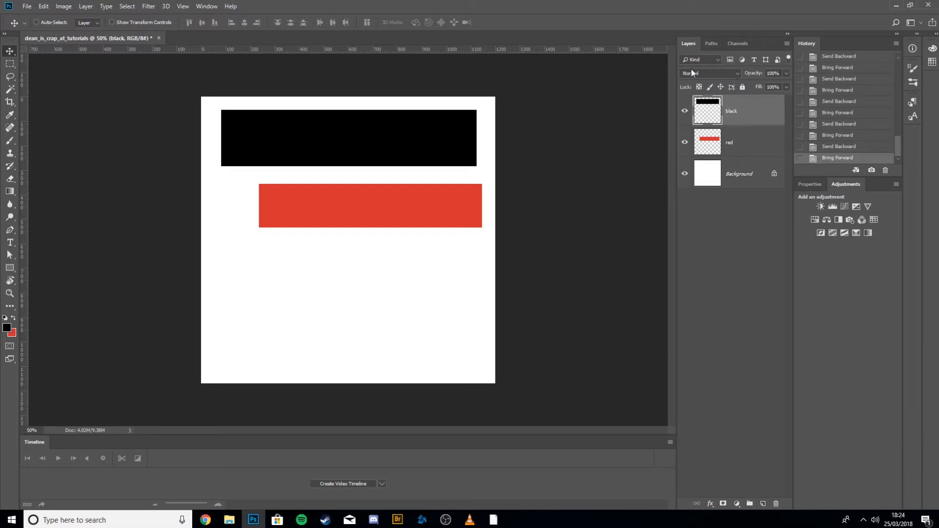
# Step: On the red layer, lasso an irregular area over the bar's lower-left part and remove its pixels with Clear and Cut
pyautogui.click(10, 77)
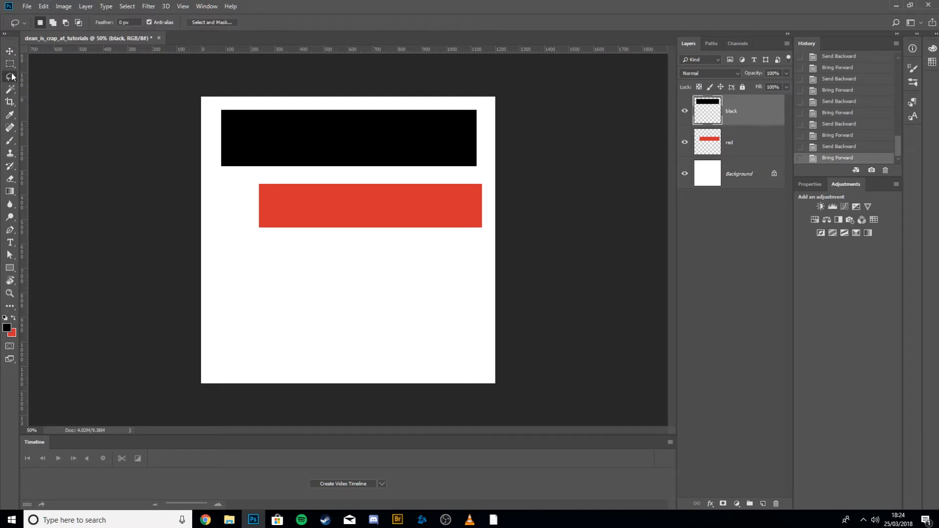
pyautogui.click(728, 147)
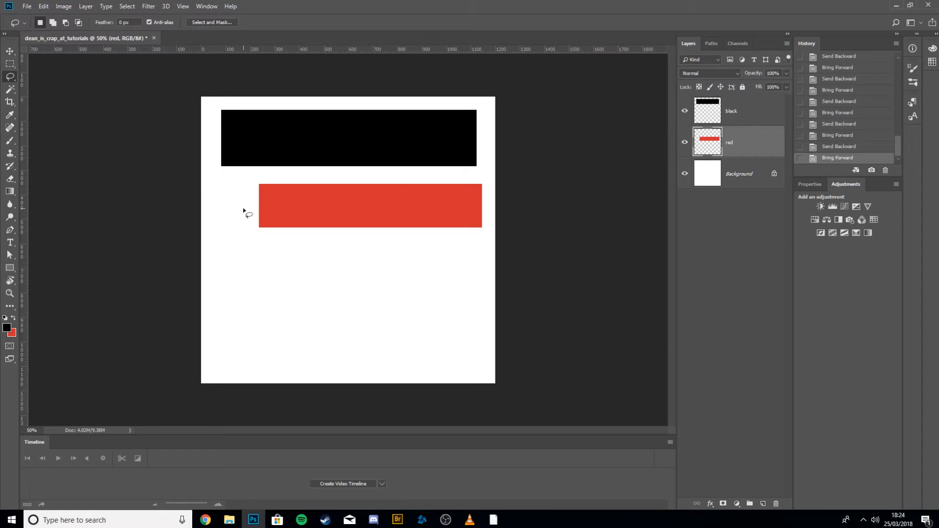
pyautogui.moveTo(243, 208)
pyautogui.mouseDown()
pyautogui.moveTo(340, 206)
pyautogui.moveTo(390, 225)
pyautogui.moveTo(380, 245)
pyautogui.moveTo(333, 255)
pyautogui.moveTo(246, 247)
pyautogui.moveTo(244, 211)
pyautogui.mouseUp()
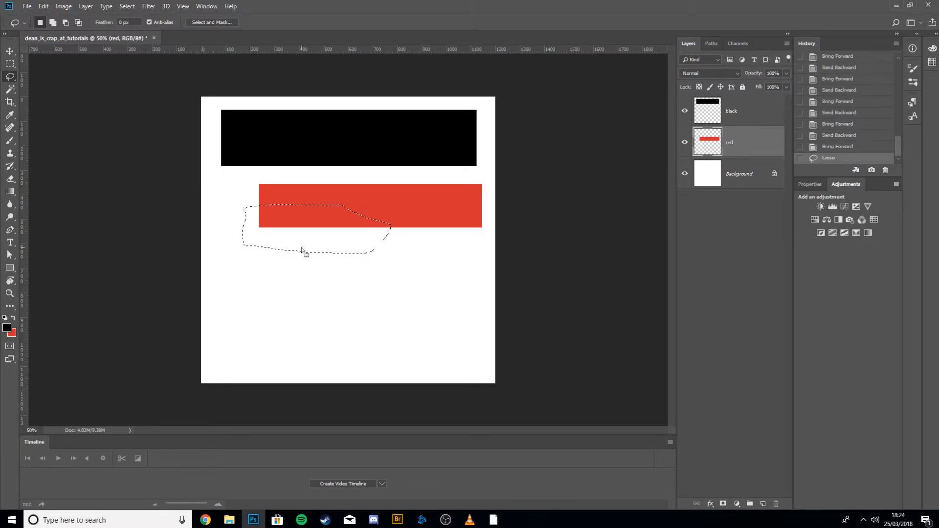
pyautogui.press('Delete')
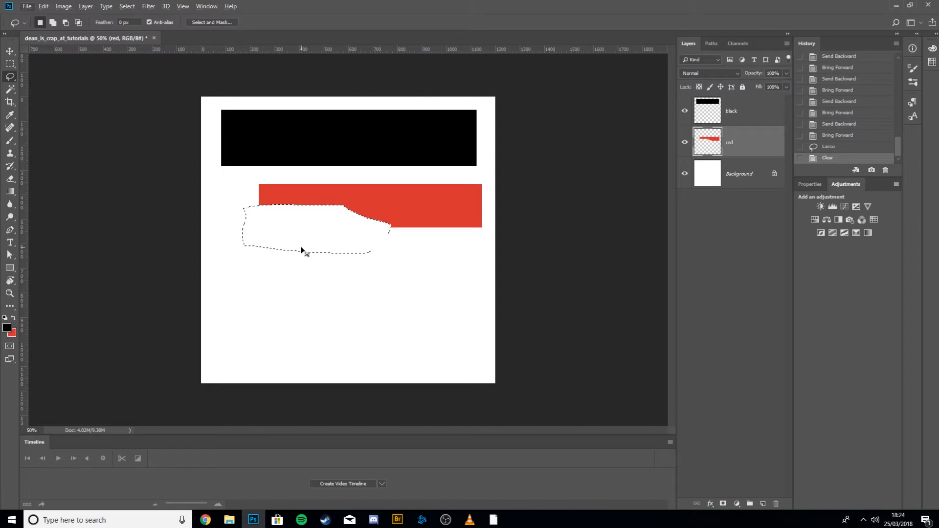
pyautogui.hotkey('ctrl', 'x')
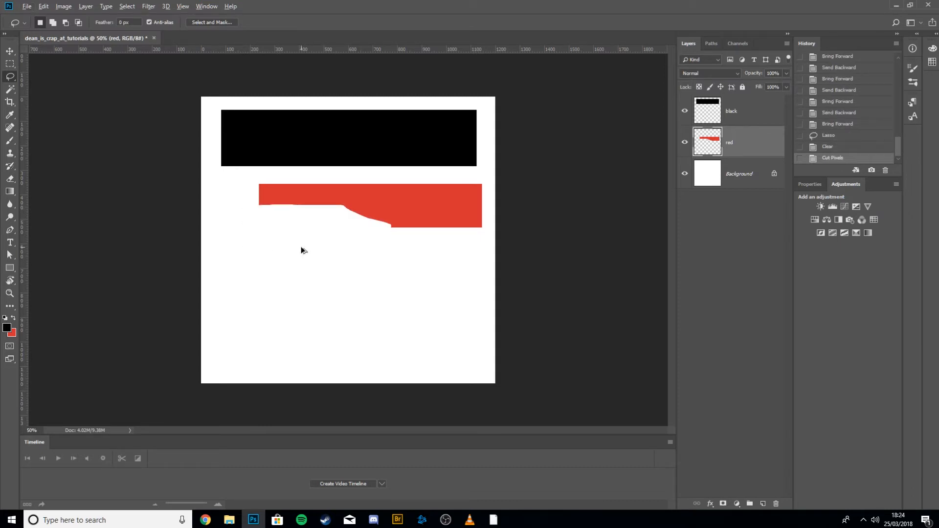
# Step: Undo the cut and the clear on the red bar, and drop the lasso selection
pyautogui.hotkey('ctrl', 'alt', 'z')
pyautogui.hotkey('ctrl', 'alt', 'z')
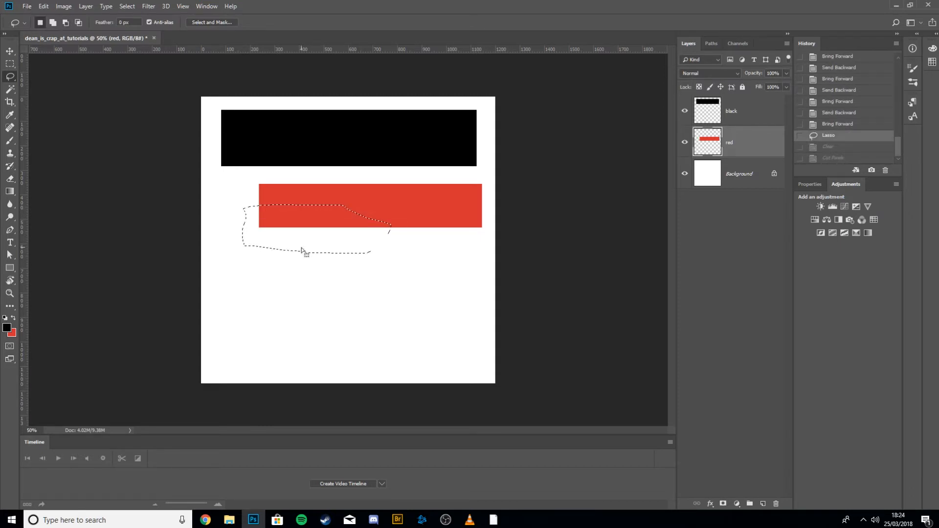
pyautogui.hotkey('ctrl', 'd')
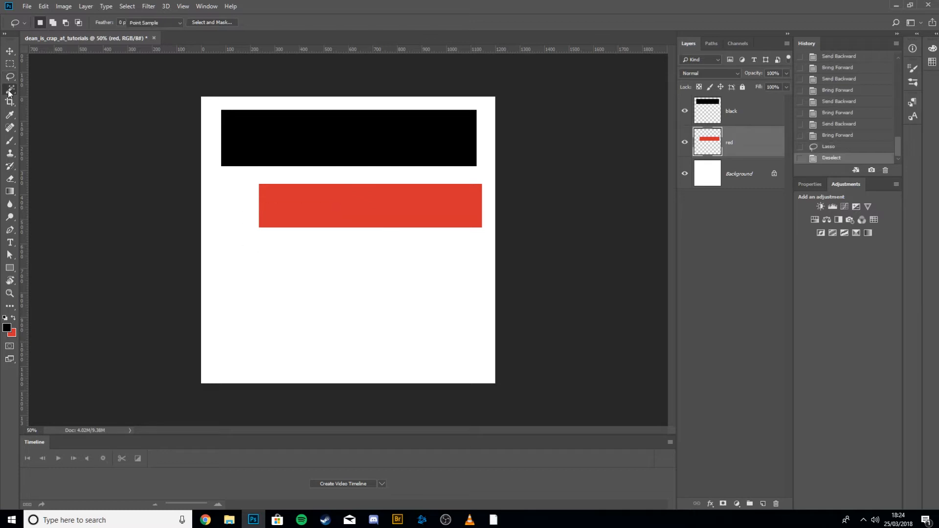
# Step: Select the area around the red bar with the Magic Wand, and merge the black, red and Background layers into one
pyautogui.press('w')
pyautogui.click(292, 141)
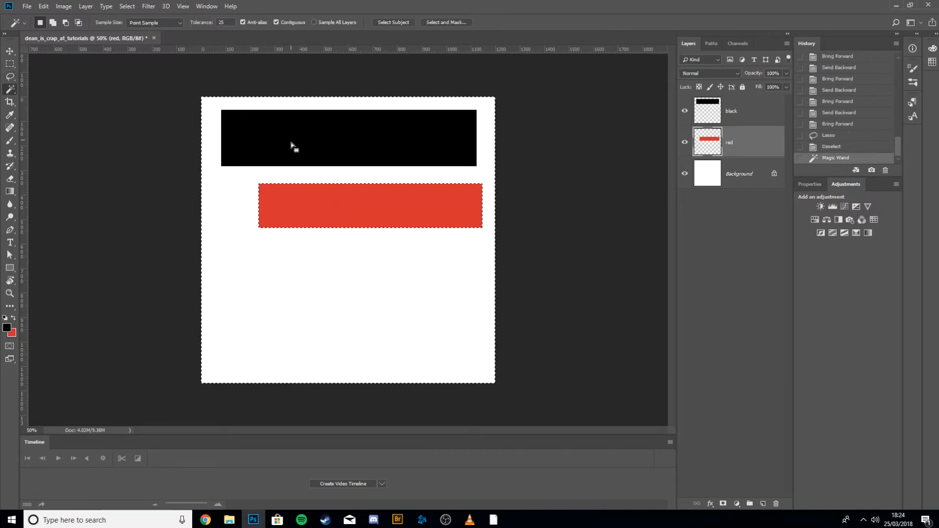
pyautogui.click(740, 165)
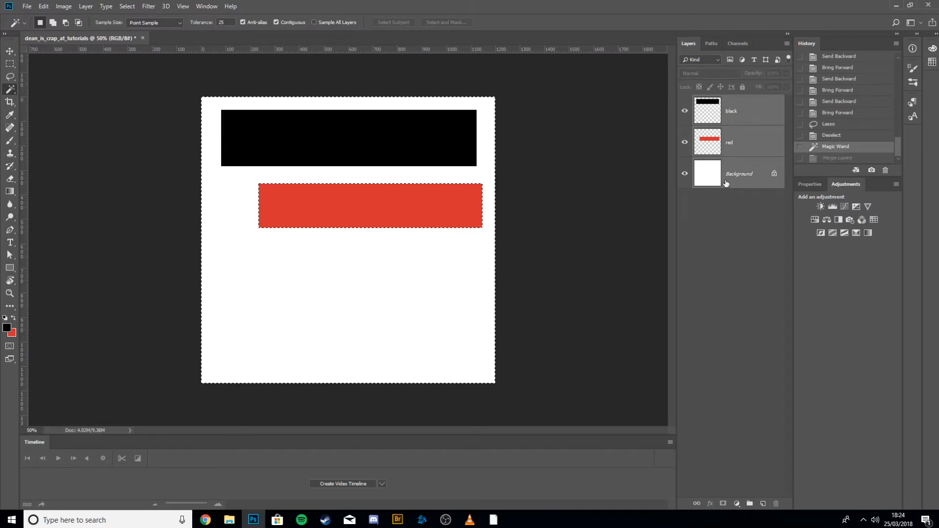
pyautogui.hotkey('ctrl', 'e')
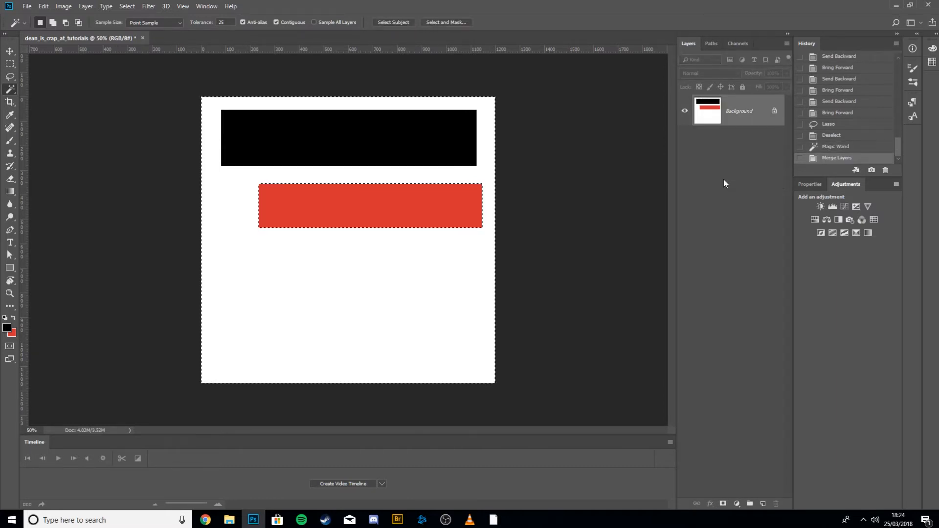
# Step: Practise deselecting and restoring the selection around the red bar, finishing with nothing selected
pyautogui.click(471, 195)
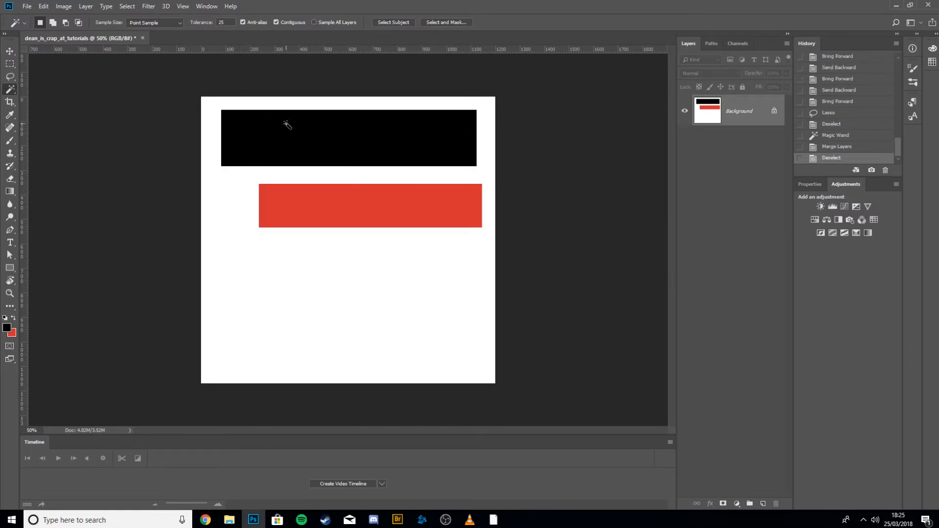
pyautogui.hotkey('ctrl', 'z')
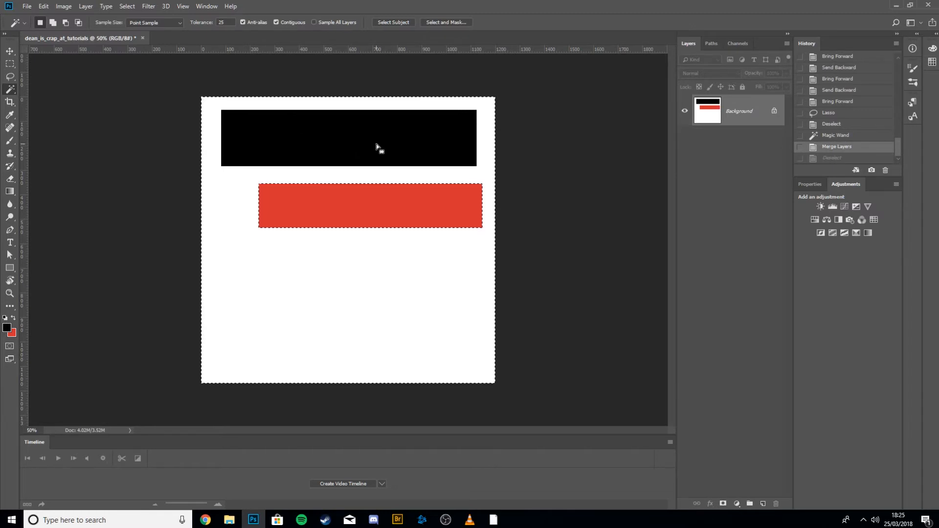
pyautogui.hotkey('ctrl', 'd')
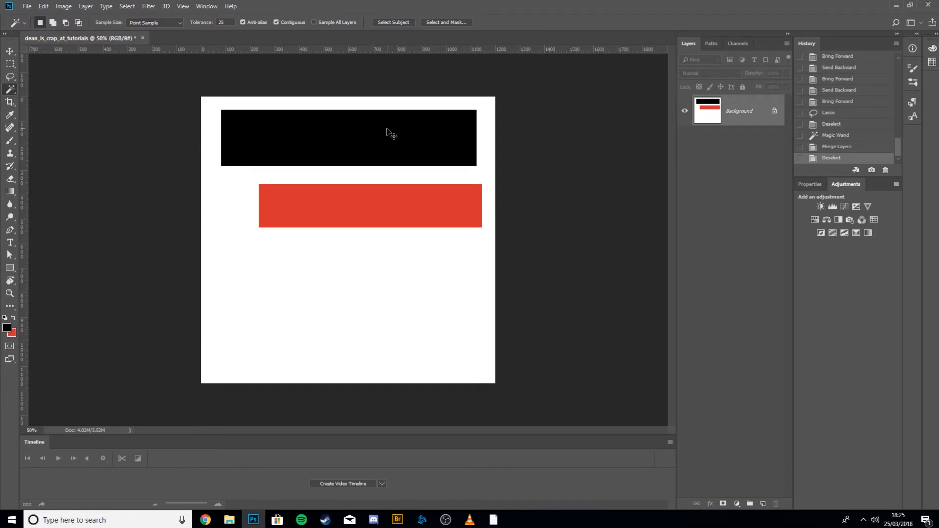
pyautogui.hotkey('ctrl', 'shift', 'd')
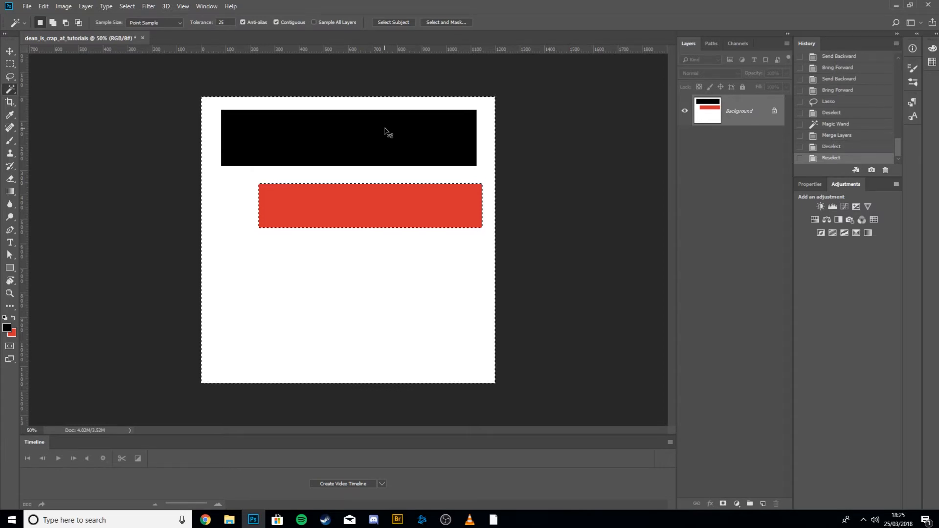
pyautogui.hotkey('ctrl', 'd')
# Step: Use the Magic Wand to select the black bar, the white background and the red bar in turn on the merged layer
pyautogui.click(385, 132)
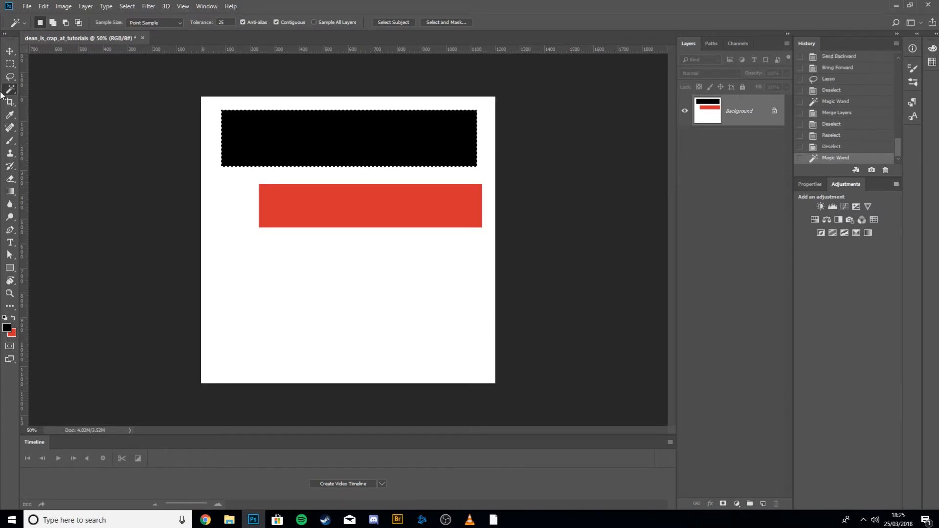
pyautogui.click(258, 182)
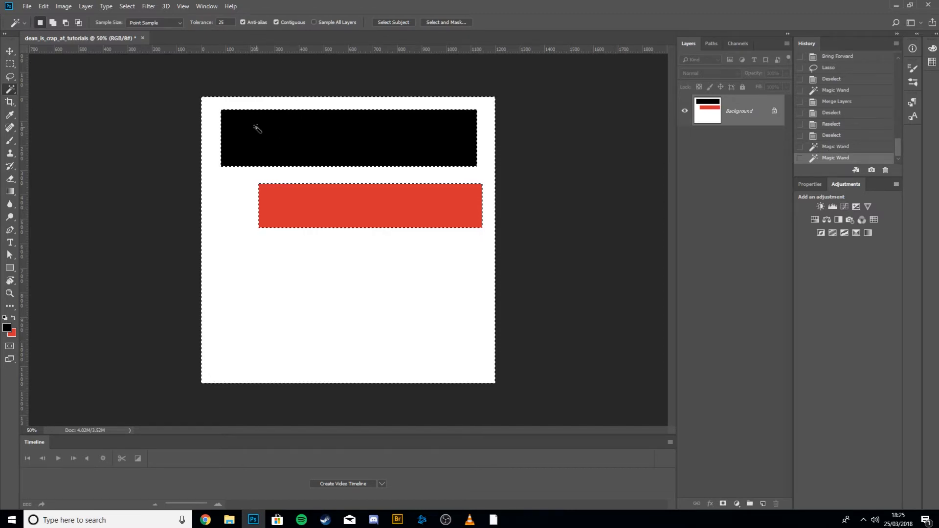
pyautogui.click(271, 126)
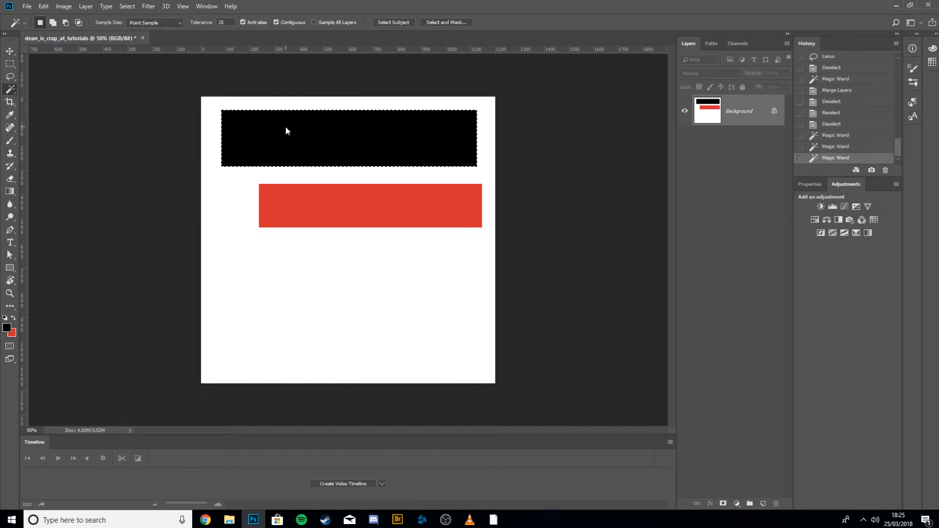
pyautogui.click(341, 210)
pyautogui.click(268, 161)
pyautogui.click(248, 191)
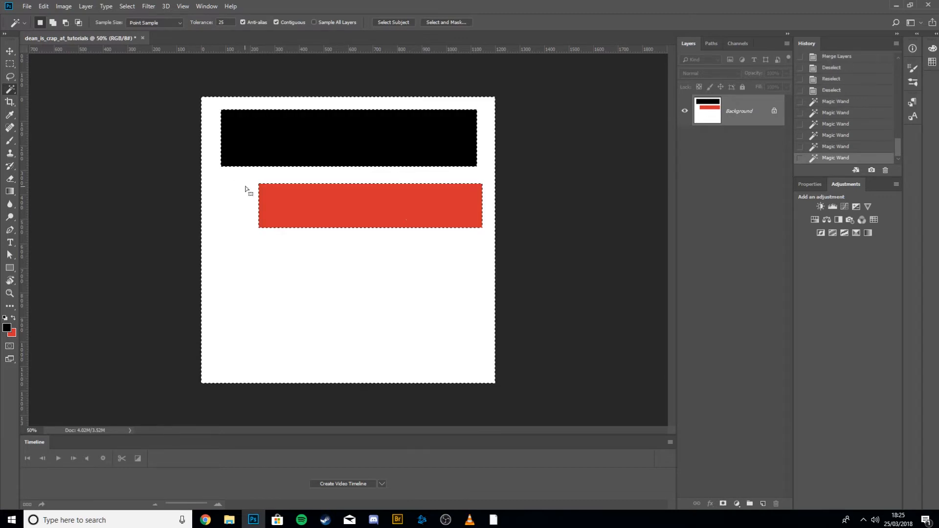
pyautogui.click(397, 219)
pyautogui.click(357, 135)
pyautogui.click(426, 197)
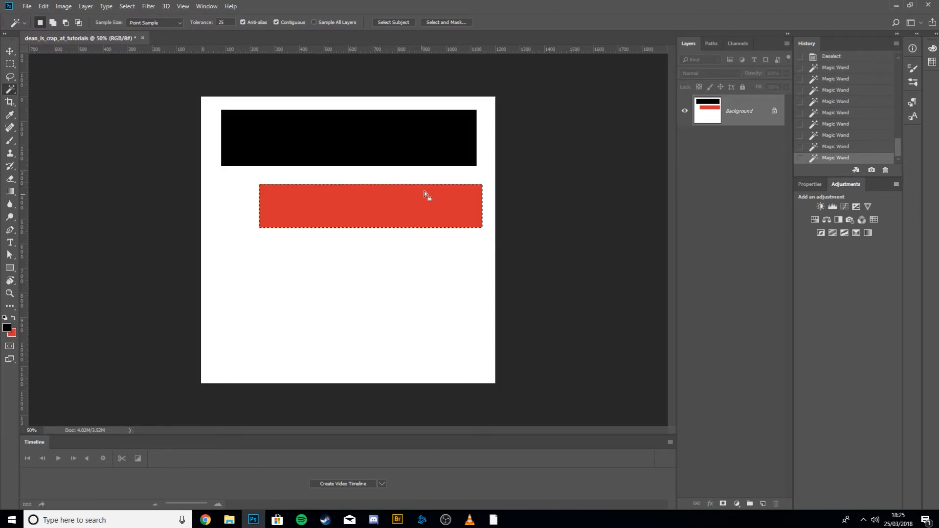
pyautogui.click(489, 187)
pyautogui.keyDown('shift'); pyautogui.click(470, 142); pyautogui.keyUp('shift')
# Step: Try cropping away the empty lower part of the canvas below the red bar, undo the crop and clear the selection
pyautogui.press('c')
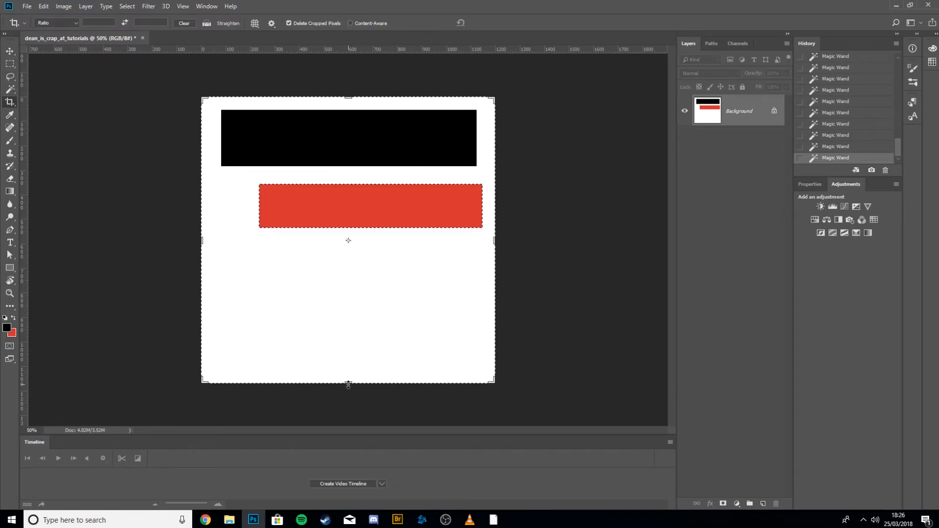
pyautogui.moveTo(348, 382); pyautogui.dragTo(342, 313)
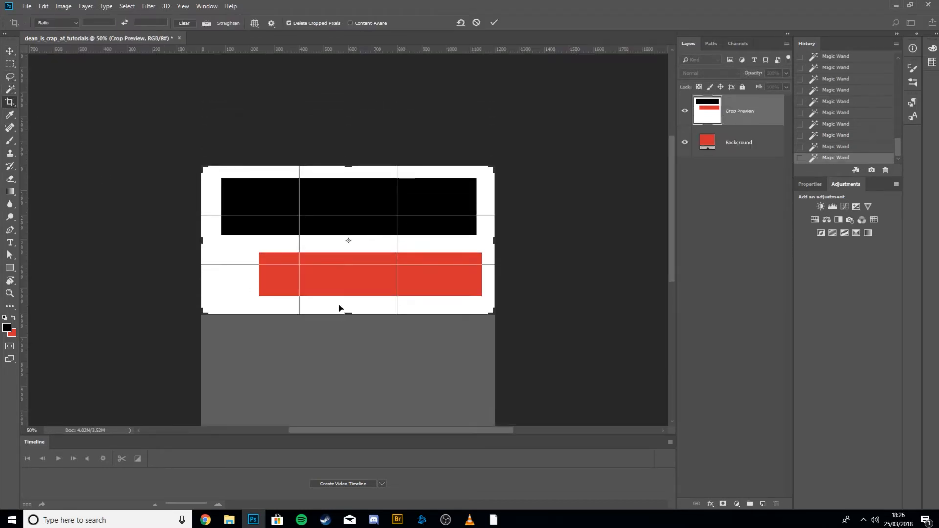
pyautogui.press('Return')
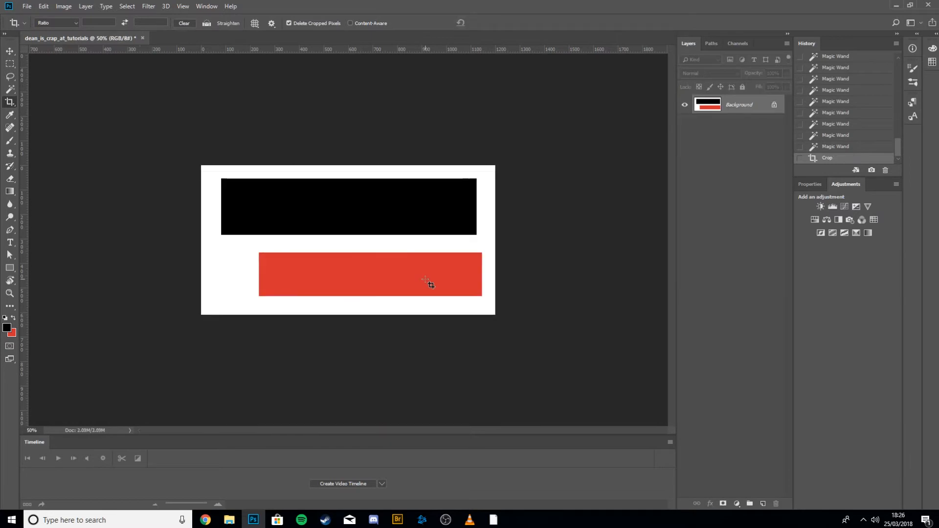
pyautogui.hotkey('ctrl', 'z')
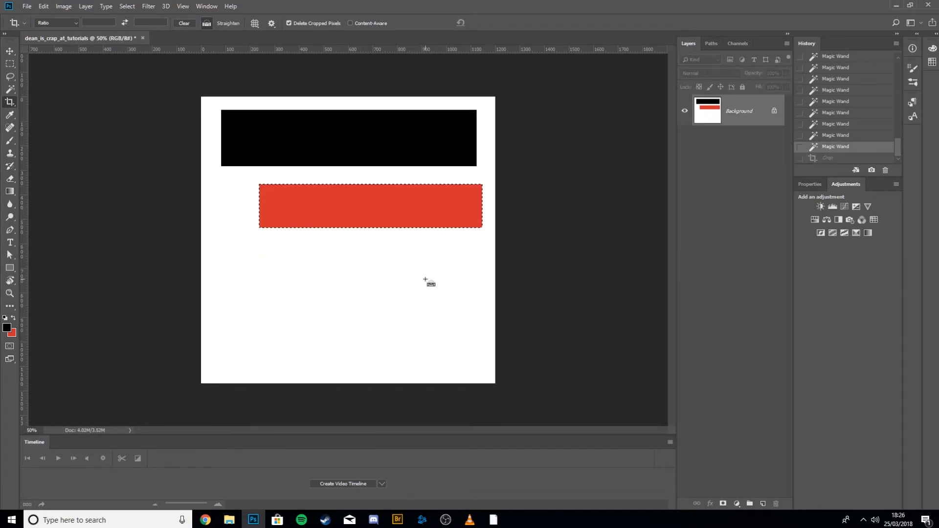
pyautogui.hotkey('ctrl', 'd')
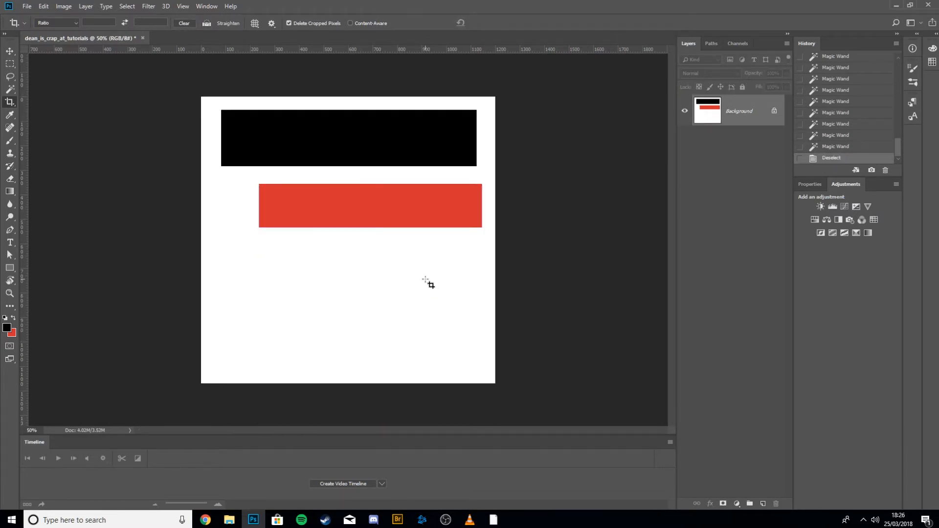
# Step: Try cropping the canvas to a rectangular marquee around both bars, undo the crop and clear the selection
pyautogui.press('m')
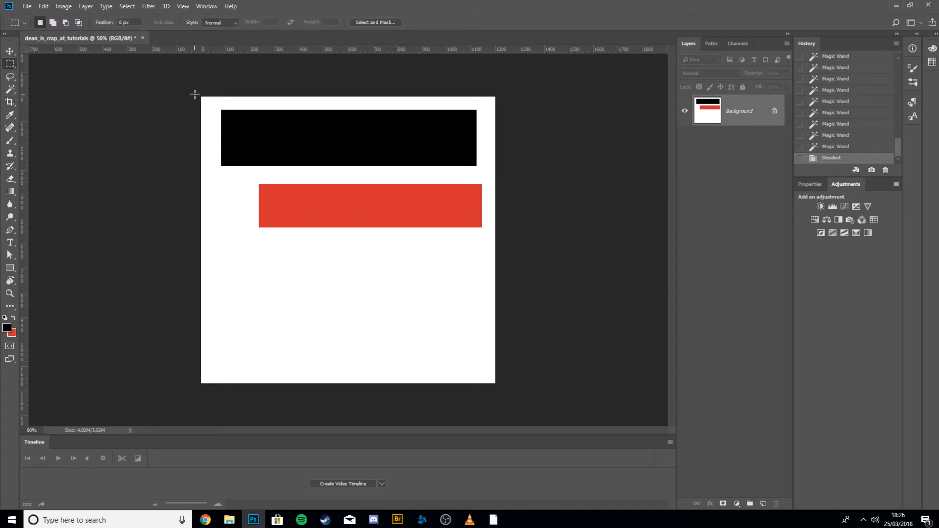
pyautogui.moveTo(201, 94); pyautogui.dragTo(495, 254)
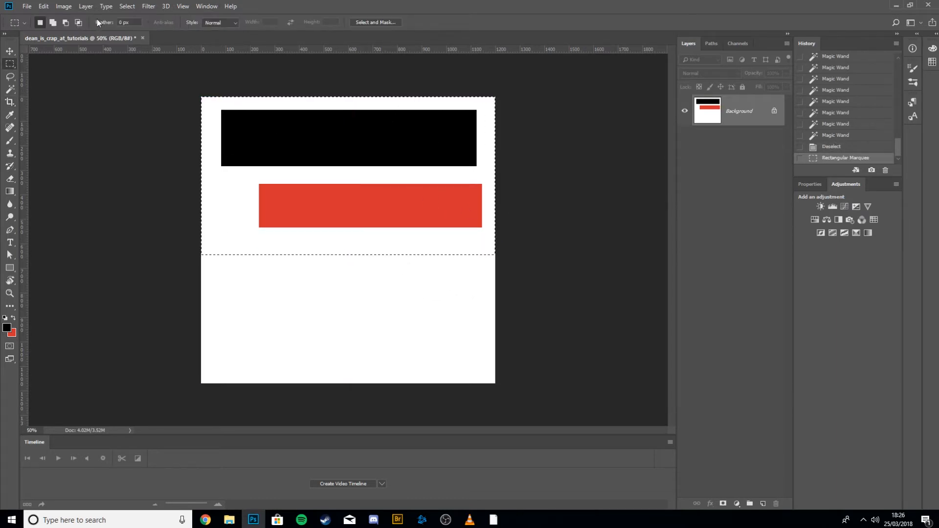
pyautogui.click(64, 6)
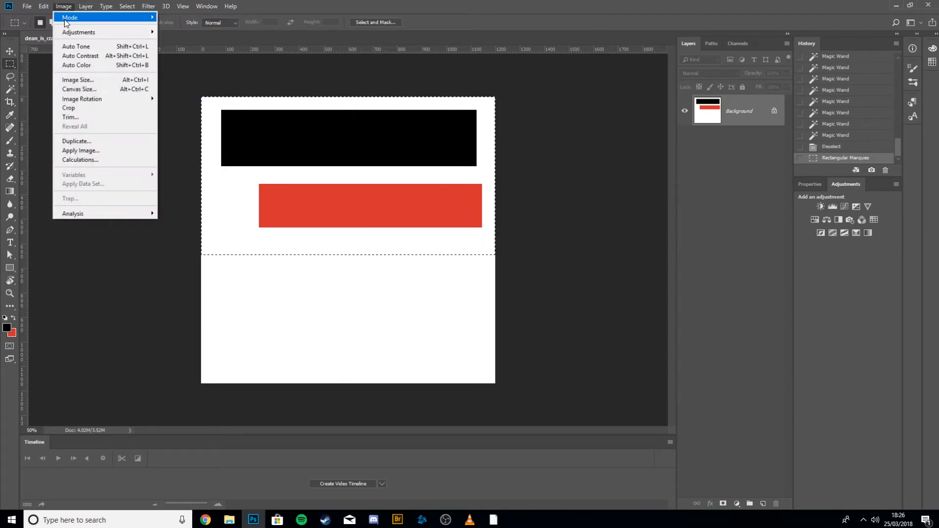
pyautogui.click(82, 109)
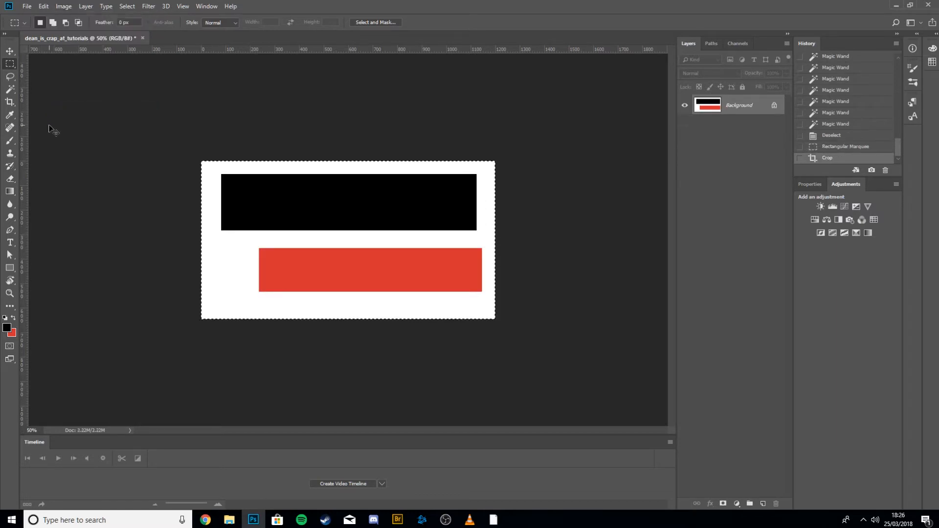
pyautogui.hotkey('ctrl', 'd')
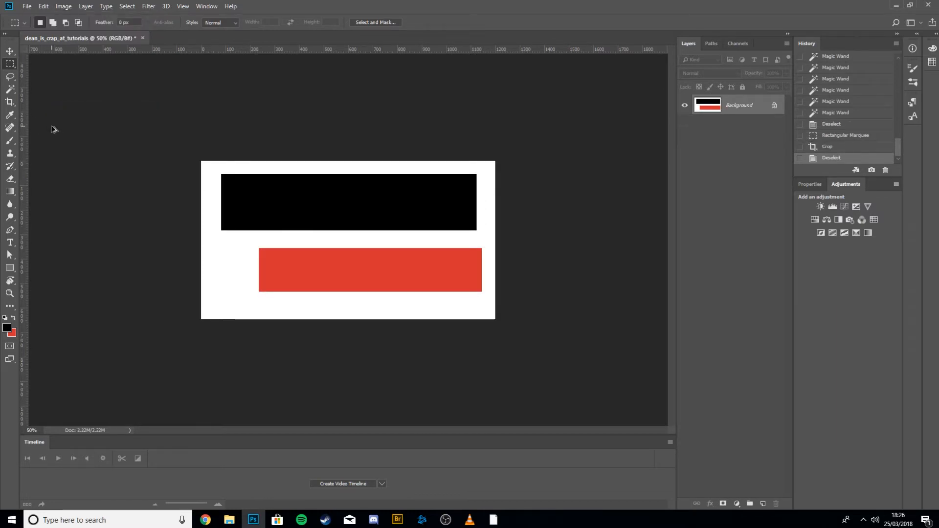
pyautogui.hotkey('ctrl', 'z')
pyautogui.hotkey('ctrl', 'alt', 'z')
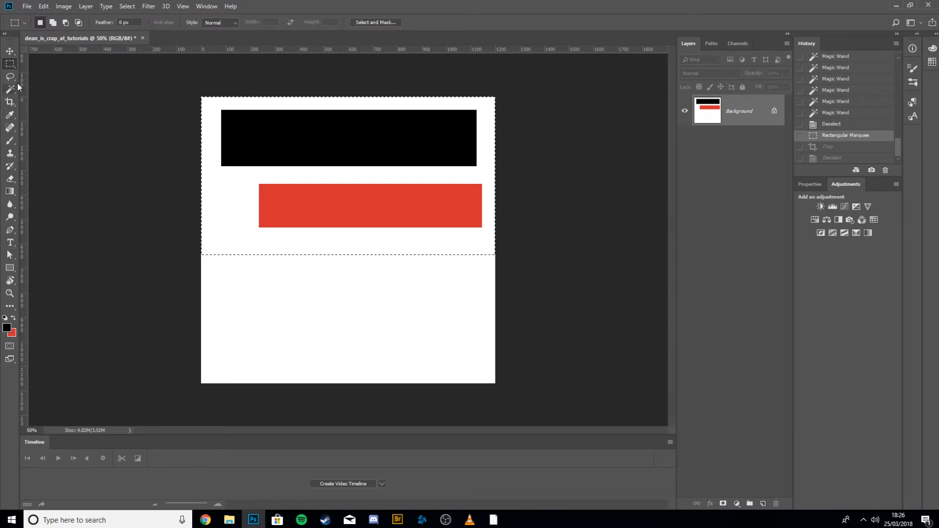
pyautogui.click(10, 128)
pyautogui.hotkey('ctrl', 'd')
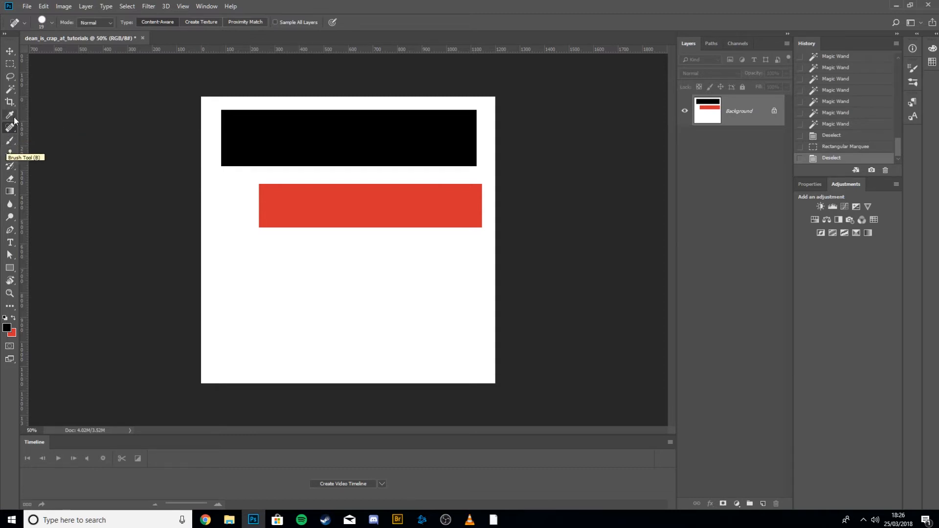
# Step: Add a new layer and draw a black smiling cartoon face with glasses, ears and hair below the red bar using the Brush tool
pyautogui.click(10, 143)
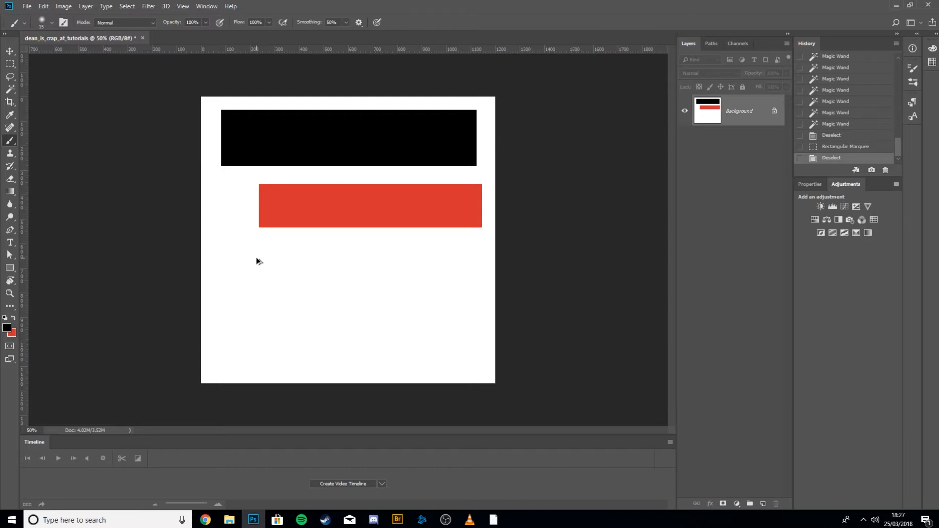
pyautogui.hotkey('ctrl', 'shift', 'alt', 'n')
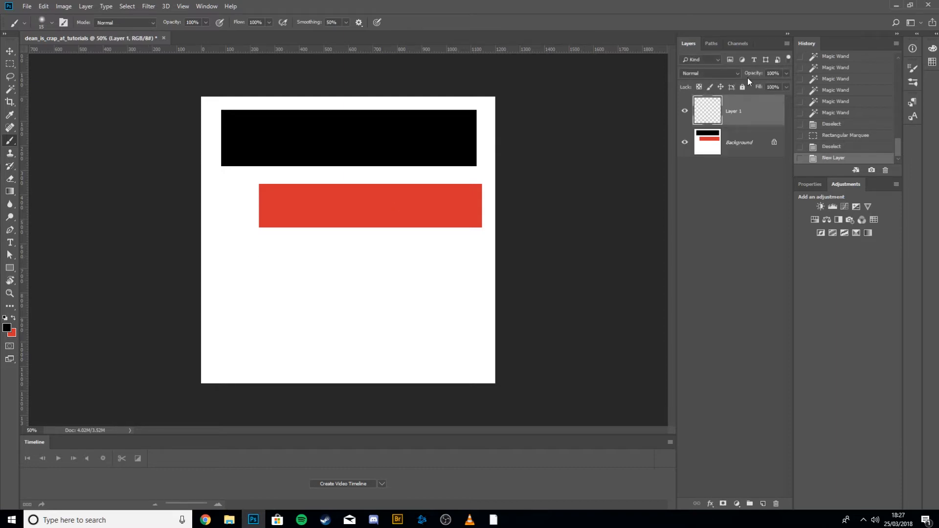
pyautogui.moveTo(324, 292)
pyautogui.mouseDown()
pyautogui.moveTo(297, 290)
pyautogui.moveTo(298, 270)
pyautogui.moveTo(317, 268)
pyautogui.moveTo(312, 284)
pyautogui.moveTo(357, 298)
pyautogui.moveTo(357, 276)
pyautogui.mouseUp()
pyautogui.click(312, 284)
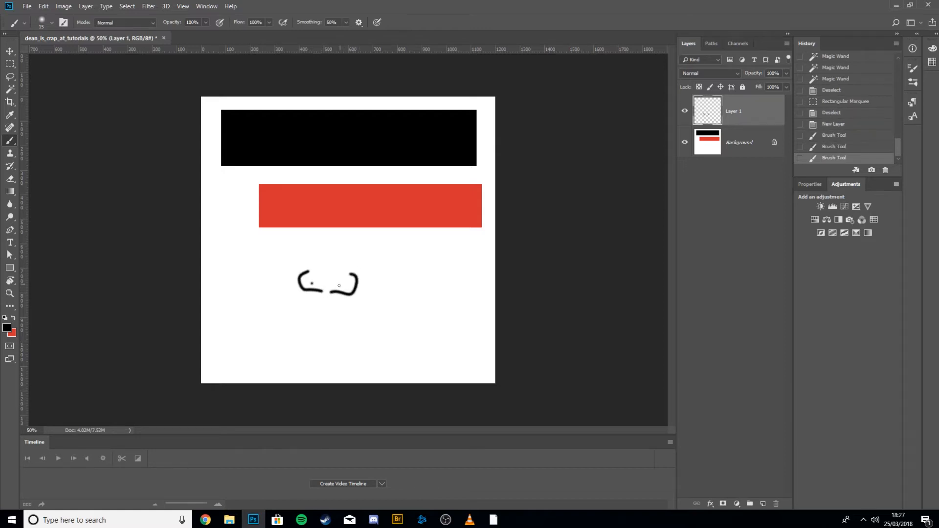
pyautogui.click(338, 285)
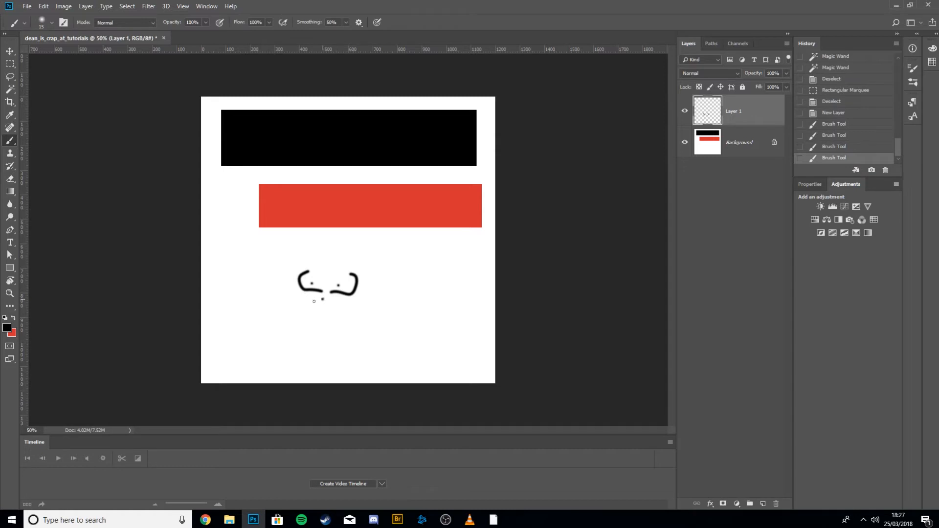
pyautogui.moveTo(314, 301); pyautogui.dragTo(337, 316)
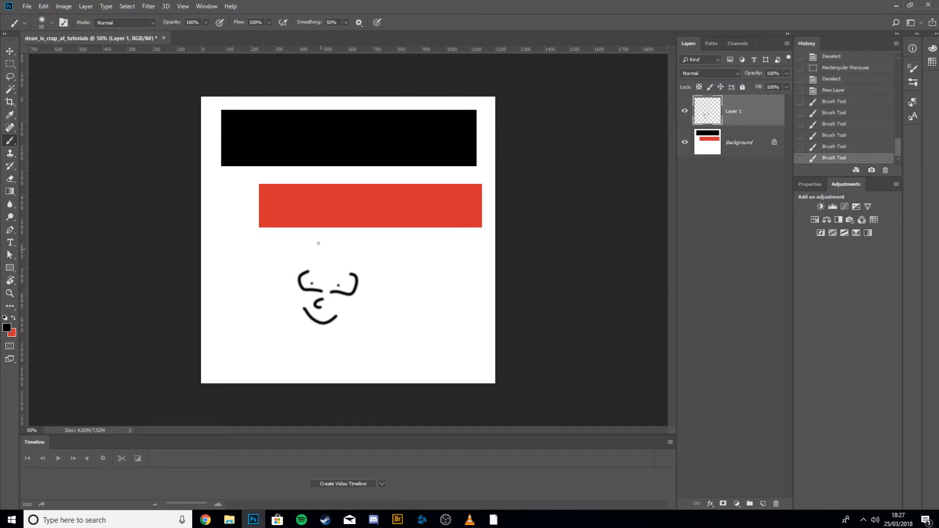
pyautogui.moveTo(315, 257)
pyautogui.mouseDown()
pyautogui.moveTo(324, 279)
pyautogui.moveTo(326, 259)
pyautogui.moveTo(330, 278)
pyautogui.moveTo(338, 261)
pyautogui.mouseUp()
pyautogui.moveTo(285, 296); pyautogui.dragTo(293, 301)
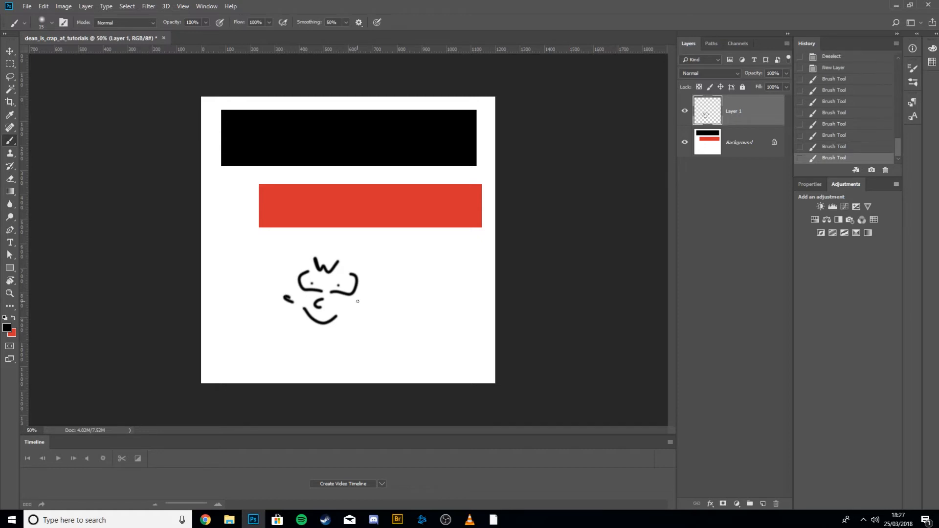
pyautogui.moveTo(373, 308)
pyautogui.mouseDown()
pyautogui.moveTo(338, 332)
pyautogui.moveTo(307, 333)
pyautogui.moveTo(289, 309)
pyautogui.moveTo(289, 271)
pyautogui.mouseUp()
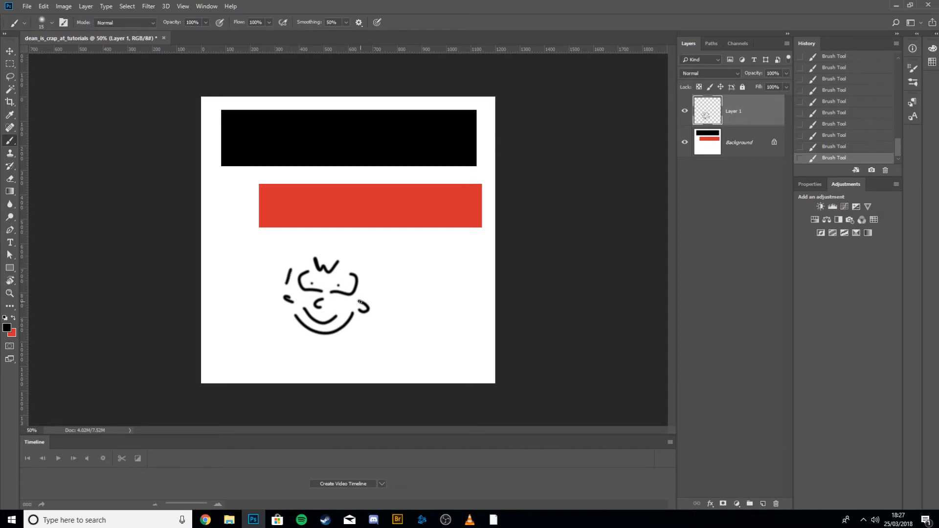
pyautogui.moveTo(363, 295)
pyautogui.mouseDown()
pyautogui.moveTo(362, 256)
pyautogui.moveTo(360, 274)
pyautogui.moveTo(363, 267)
pyautogui.moveTo(295, 265)
pyautogui.mouseUp()
# Step: Rename the layer holding the drawing as face
pyautogui.doubleClick(734, 119)
pyautogui.write('face')
pyautogui.press('Return')
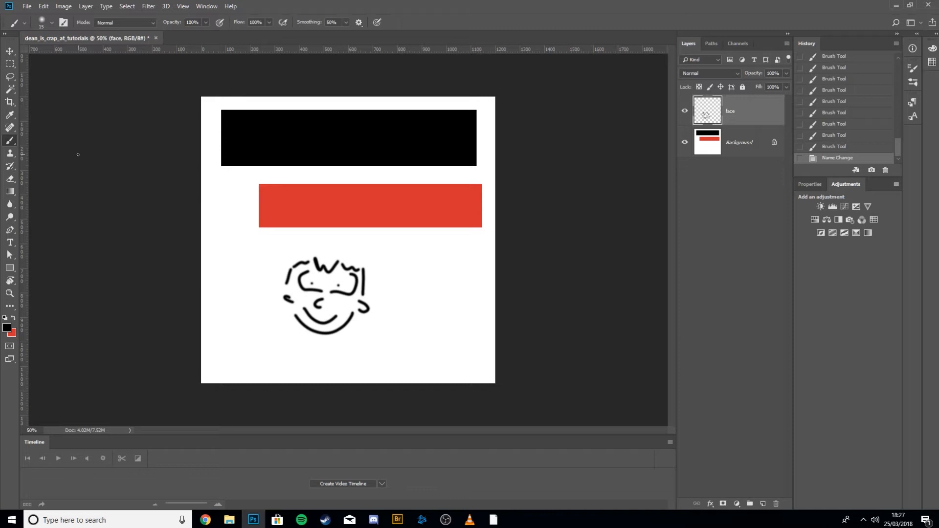
# Step: Switch to the Clone Stamp tool and open the recently used image 92.jpg
pyautogui.press('s')
pyautogui.click(27, 6)
pyautogui.moveTo(39, 66)
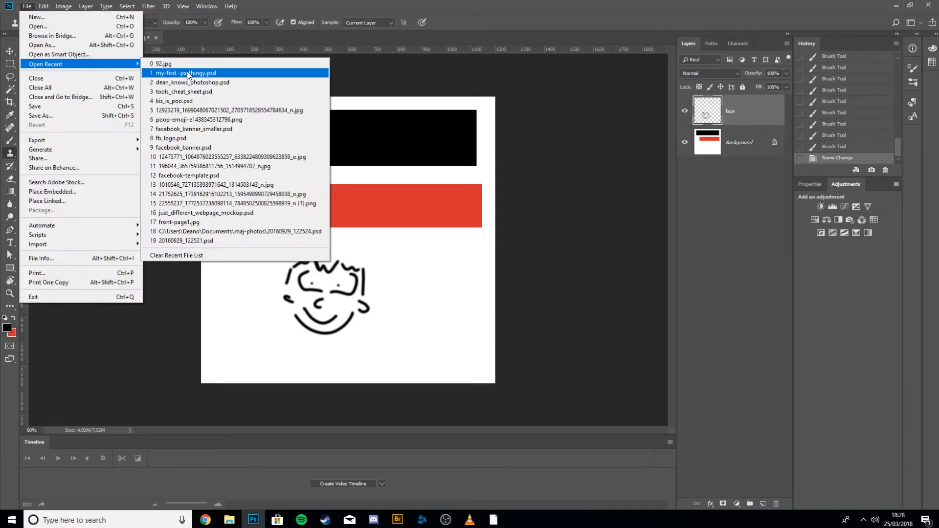
pyautogui.click(180, 69)
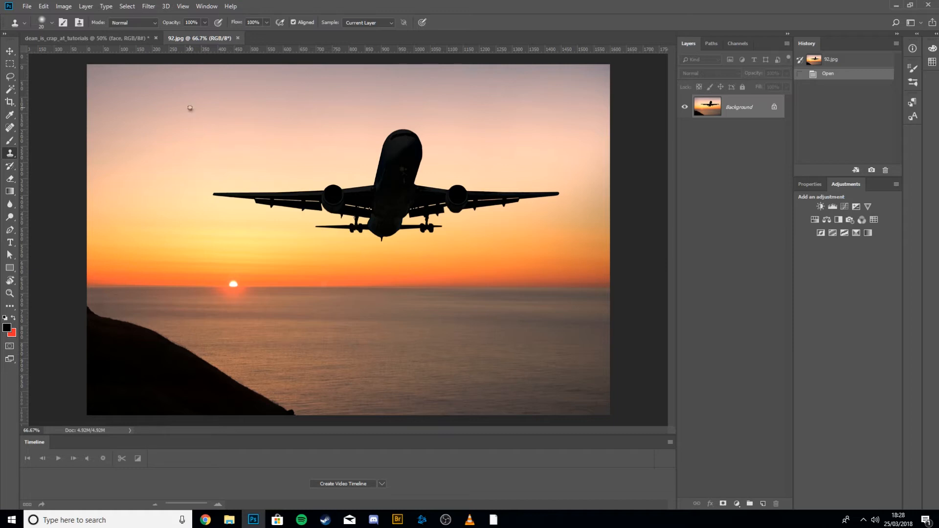
# Step: Try cloning part of the plane's wing into the sky on the Background layer, and undo the stroke
pyautogui.moveTo(189, 109)
pyautogui.mouseDown()
pyautogui.moveTo(189, 136)
pyautogui.moveTo(193, 112)
pyautogui.moveTo(175, 96)
pyautogui.moveTo(208, 102)
pyautogui.moveTo(168, 129)
pyautogui.moveTo(183, 104)
pyautogui.moveTo(205, 107)
pyautogui.moveTo(164, 108)
pyautogui.moveTo(267, 108)
pyautogui.moveTo(165, 114)
pyautogui.moveTo(211, 124)
pyautogui.moveTo(246, 117)
pyautogui.moveTo(203, 128)
pyautogui.moveTo(255, 123)
pyautogui.moveTo(239, 124)
pyautogui.moveTo(271, 111)
pyautogui.moveTo(264, 124)
pyautogui.moveTo(264, 108)
pyautogui.moveTo(244, 121)
pyautogui.moveTo(268, 122)
pyautogui.moveTo(248, 124)
pyautogui.moveTo(264, 113)
pyautogui.moveTo(205, 116)
pyautogui.mouseUp()
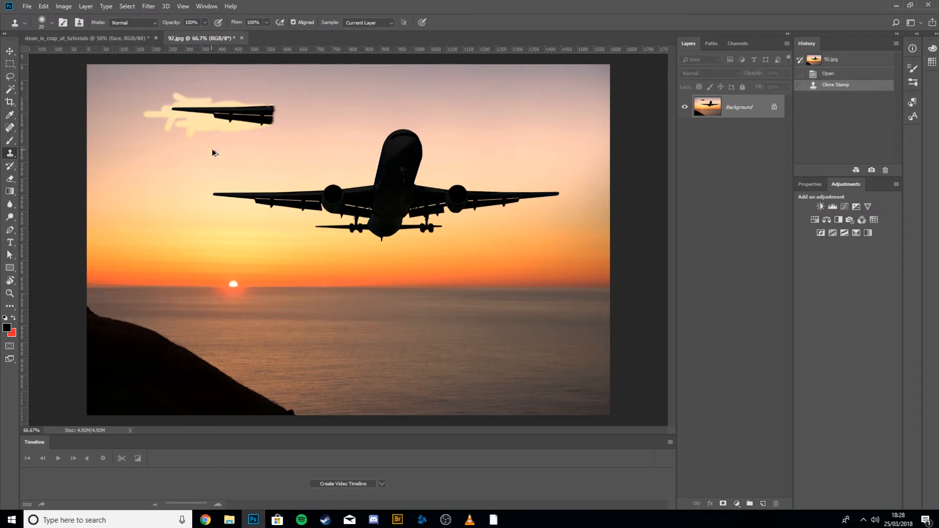
pyautogui.hotkey('ctrl', 'z')
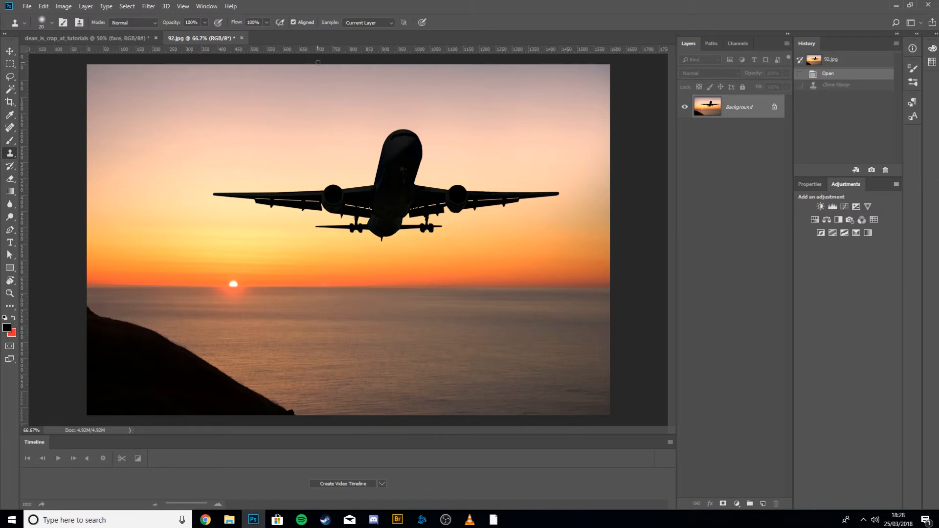
# Step: Set the Clone Stamp to sample Current & Below, and add a new empty layer above the Background
pyautogui.click(368, 23)
pyautogui.click(364, 37)
pyautogui.click(361, 24)
pyautogui.click(357, 24)
pyautogui.click(359, 24)
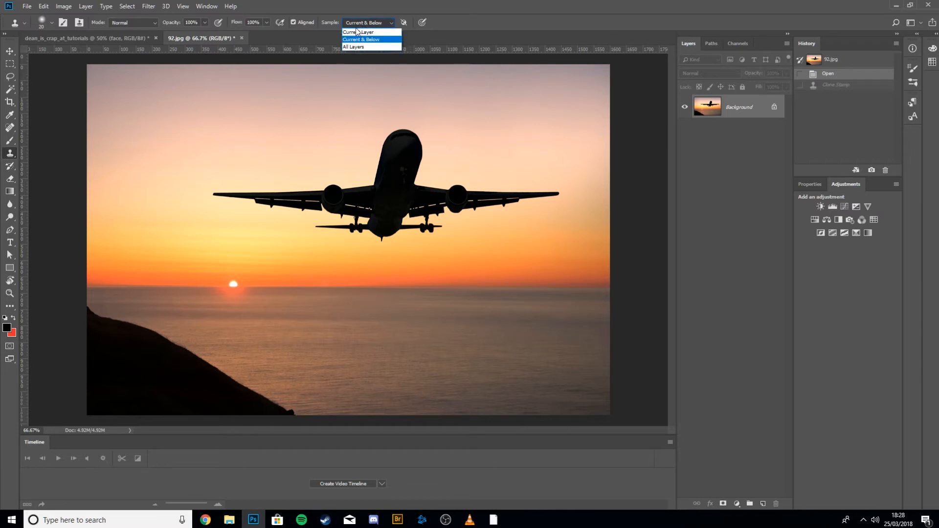
pyautogui.click(357, 26)
pyautogui.click(356, 27)
pyautogui.click(357, 31)
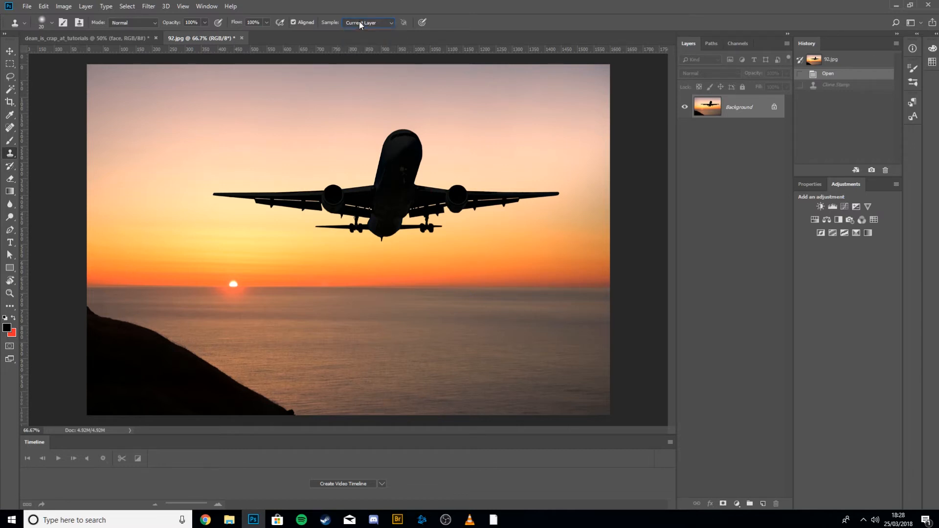
pyautogui.click(359, 23)
pyautogui.click(357, 40)
pyautogui.click(762, 504)
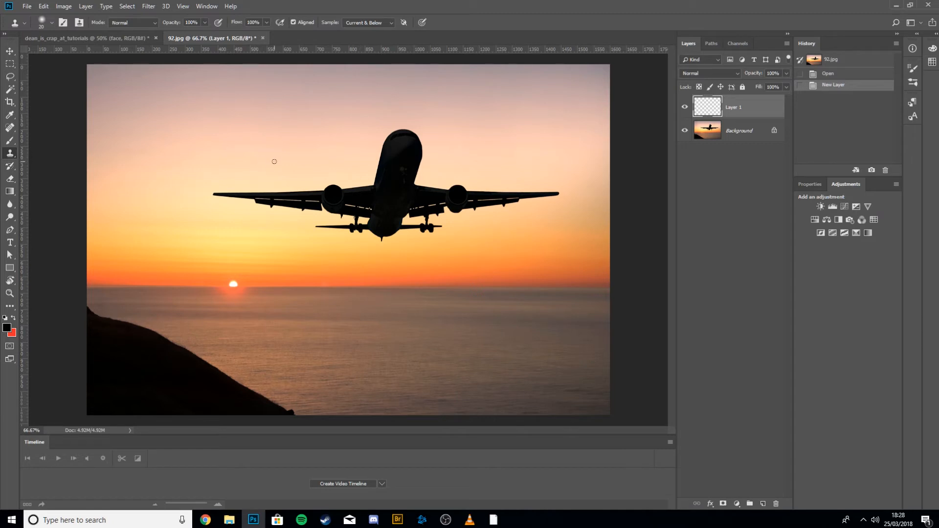
# Step: Try covering the plane with sky cloned from above its wing using an enlarged brush, and undo the stroke
pyautogui.press(']')
pyautogui.press(']')
pyautogui.press(']')
pyautogui.press(']')
pyautogui.keyDown('alt'); pyautogui.click(226, 116); pyautogui.keyUp('alt')
pyautogui.moveTo(209, 192)
pyautogui.mouseDown()
pyautogui.moveTo(345, 195)
pyautogui.moveTo(352, 157)
pyautogui.moveTo(377, 136)
pyautogui.moveTo(377, 163)
pyautogui.moveTo(387, 163)
pyautogui.mouseUp()
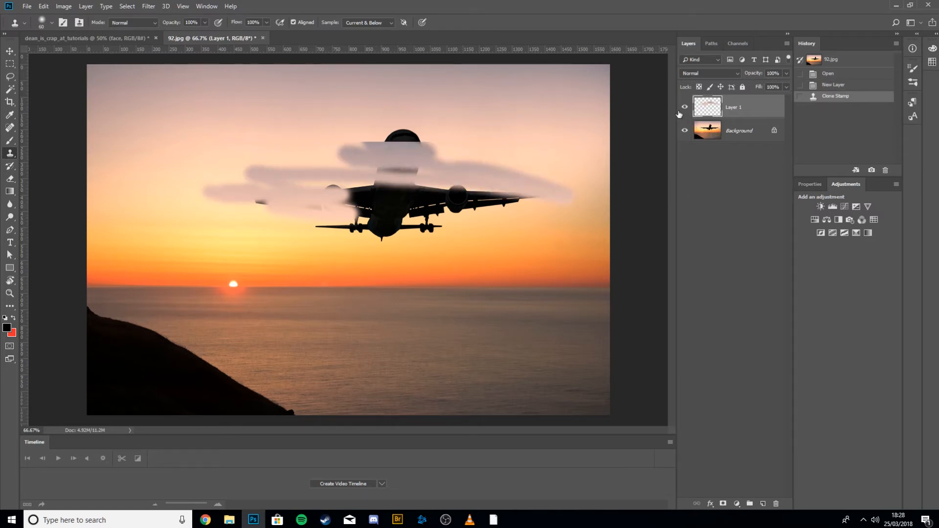
pyautogui.hotkey('ctrl', 'z')
# Step: Paint Clone Stamp strokes over the plane, sky and sea on the new layer to demonstrate non-destructive cloning
pyautogui.press('super')
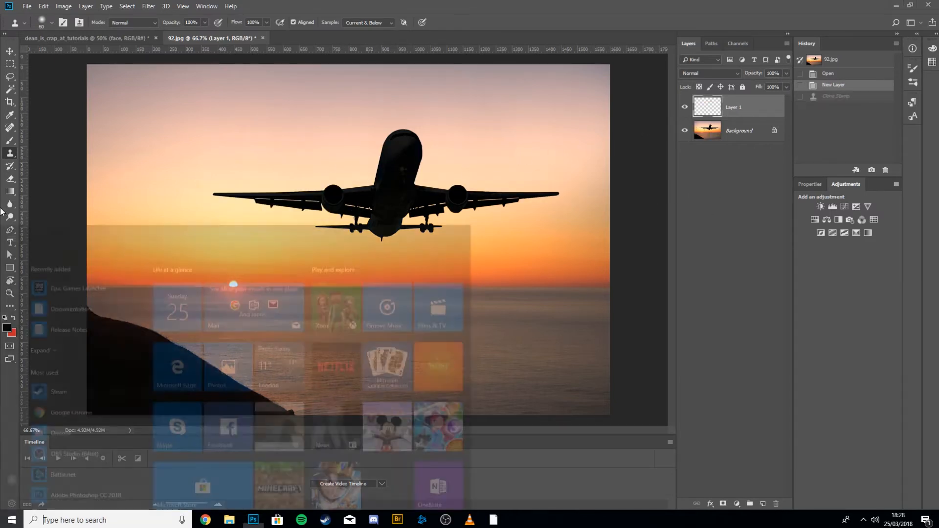
pyautogui.click(8, 156)
pyautogui.rightClick(9, 156)
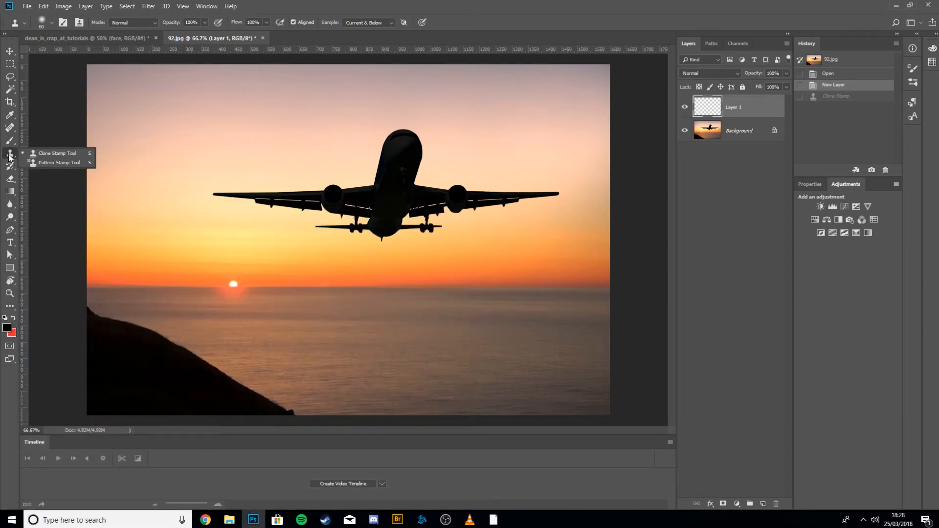
pyautogui.click(58, 153)
pyautogui.click(213, 269)
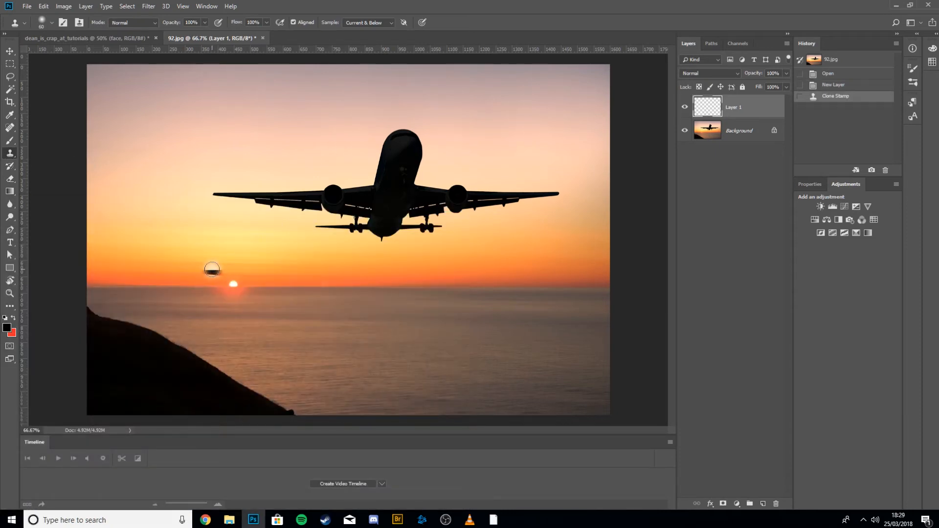
pyautogui.press('super')
pyautogui.press('super')
pyautogui.moveTo(210, 189)
pyautogui.mouseDown()
pyautogui.moveTo(263, 191)
pyautogui.moveTo(202, 188)
pyautogui.moveTo(304, 194)
pyautogui.moveTo(250, 199)
pyautogui.moveTo(256, 212)
pyautogui.moveTo(324, 228)
pyautogui.moveTo(337, 272)
pyautogui.moveTo(275, 305)
pyautogui.moveTo(304, 352)
pyautogui.moveTo(331, 370)
pyautogui.moveTo(408, 340)
pyautogui.moveTo(425, 255)
pyautogui.moveTo(416, 207)
pyautogui.moveTo(456, 148)
pyautogui.moveTo(330, 160)
pyautogui.mouseUp()
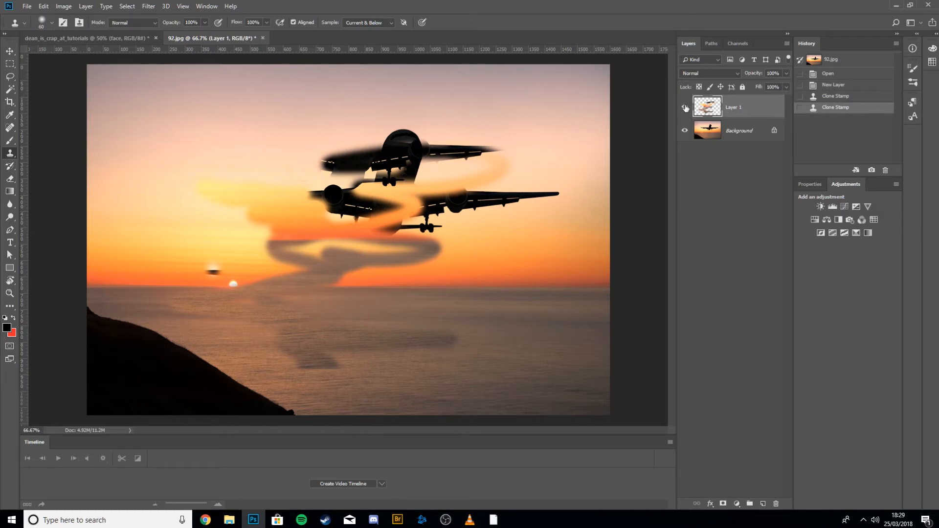
# Step: Toggle Layer 1's visibility repeatedly to compare the cloned strokes with the original photo, and delete that layer
pyautogui.click(685, 108)
pyautogui.click(686, 109)
pyautogui.click(686, 108)
pyautogui.click(686, 108)
pyautogui.click(685, 108)
pyautogui.click(685, 108)
pyautogui.click(685, 108)
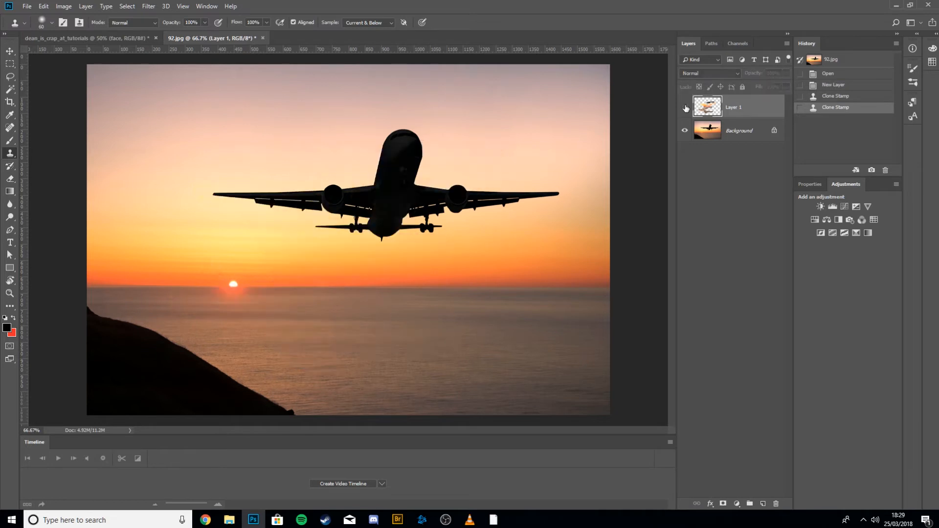
pyautogui.click(685, 108)
pyautogui.click(685, 108)
pyautogui.click(685, 108)
pyautogui.click(685, 108)
pyautogui.click(685, 108)
pyautogui.click(685, 109)
pyautogui.click(685, 108)
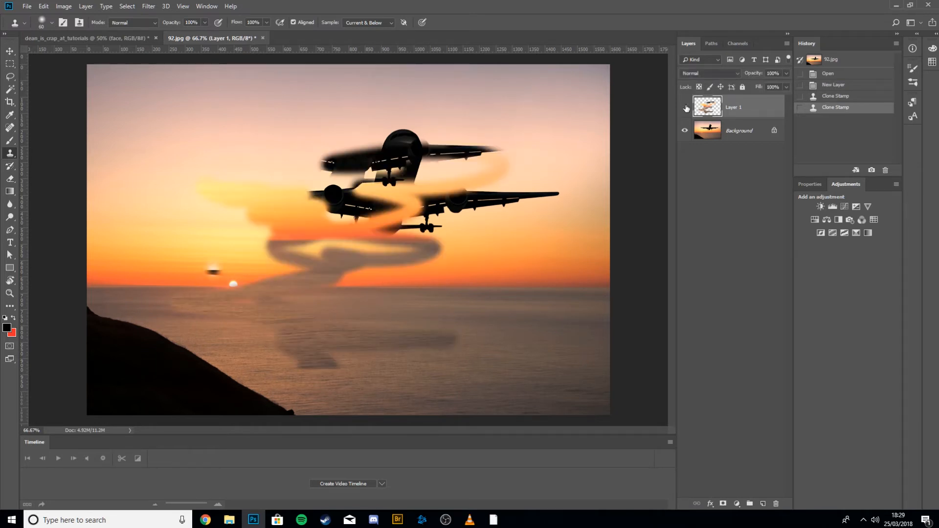
pyautogui.click(686, 108)
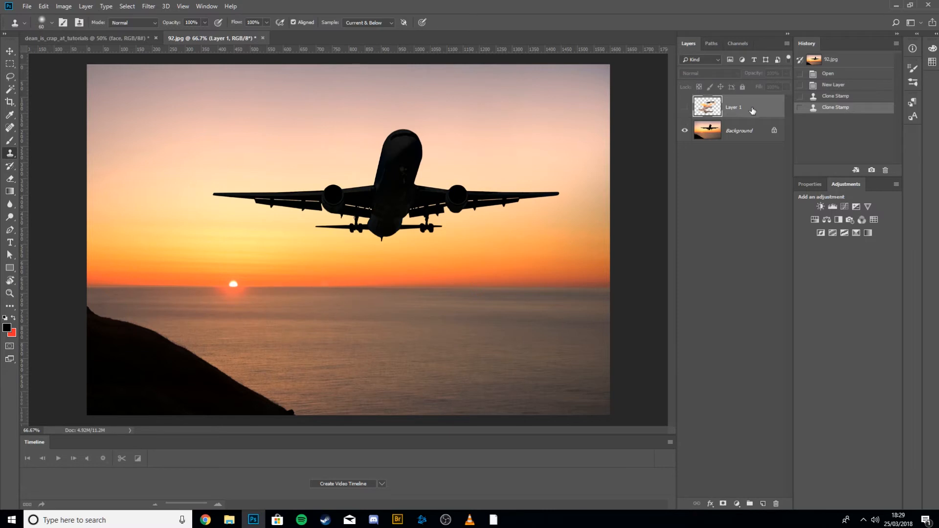
pyautogui.press('Delete')
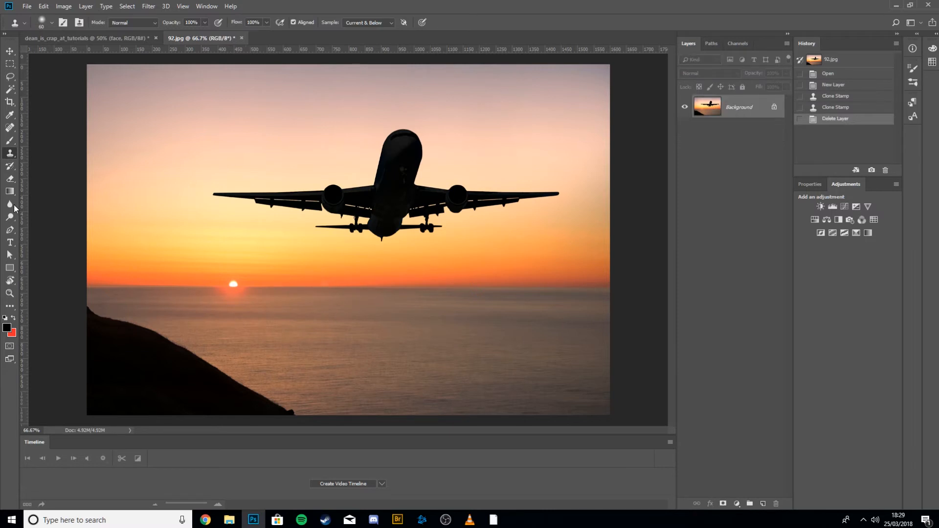
# Step: Try the Eraser with strokes across the sky near the plane's wing on the Background layer, and undo them
pyautogui.click(10, 166)
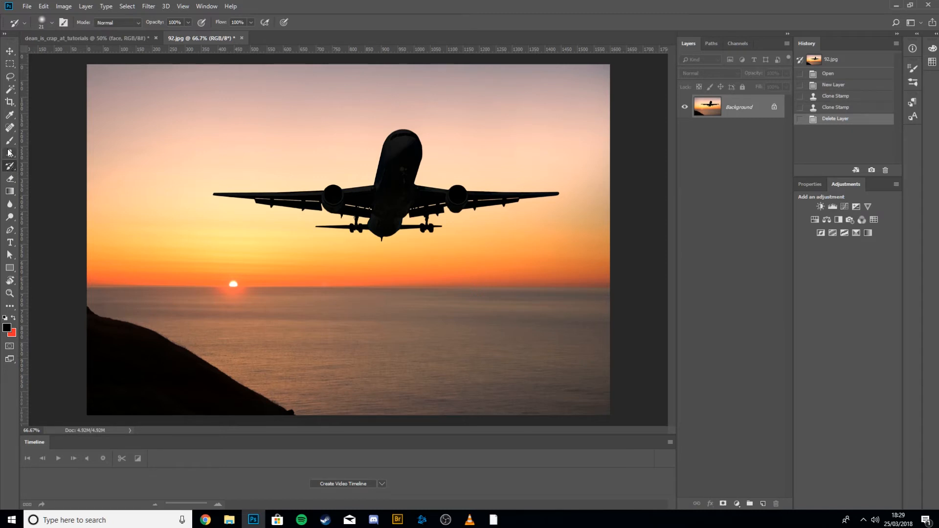
pyautogui.click(8, 180)
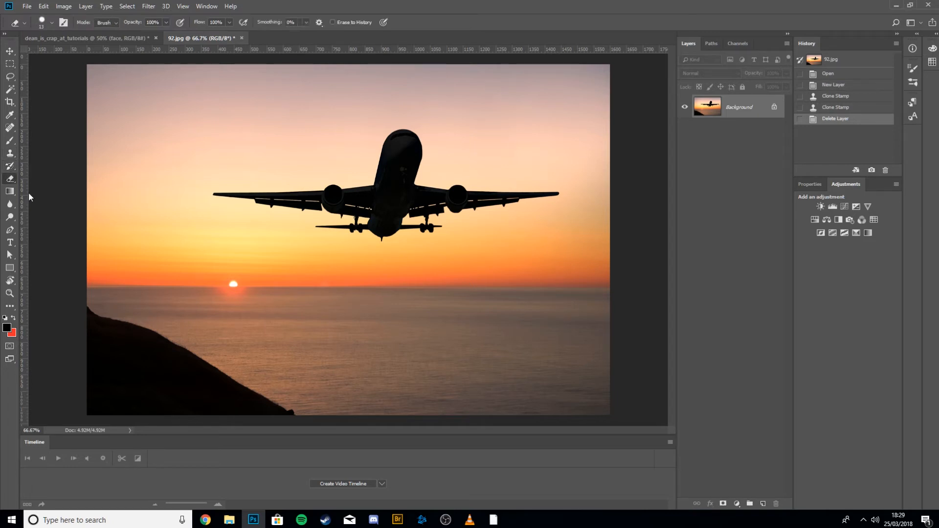
pyautogui.moveTo(203, 188)
pyautogui.mouseDown()
pyautogui.moveTo(270, 231)
pyautogui.moveTo(379, 264)
pyautogui.mouseUp()
pyautogui.moveTo(249, 237); pyautogui.dragTo(112, 233)
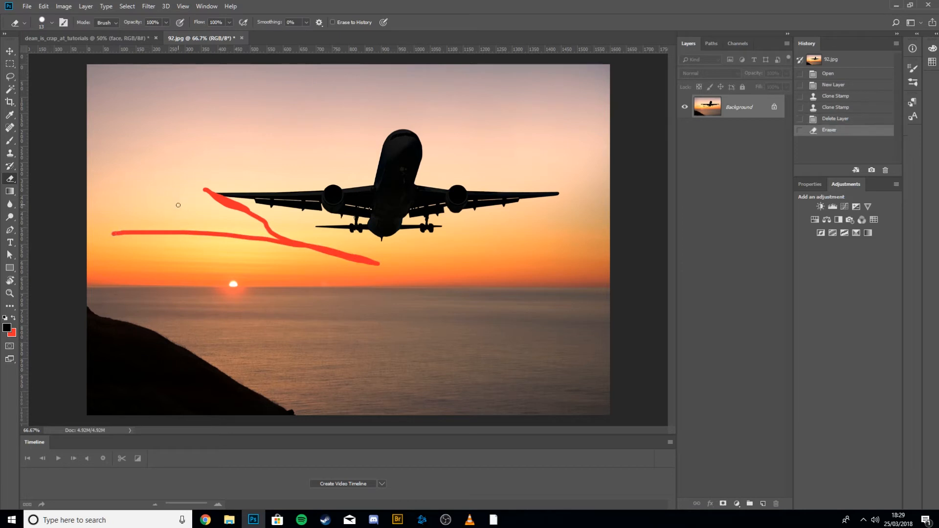
pyautogui.hotkey('ctrl', 'z')
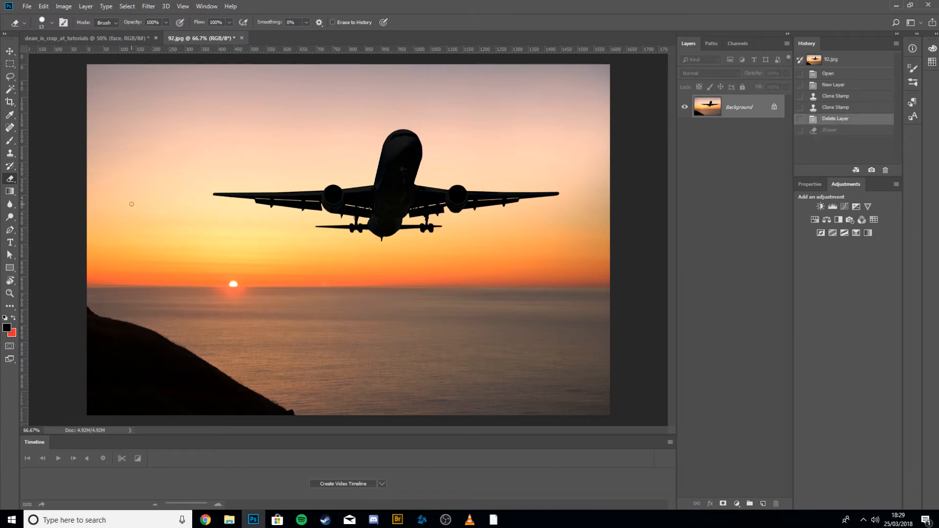
# Step: Reset the colours to default black and white, try an Eraser stroke across the sky near the plane, and undo it
pyautogui.press('d')
pyautogui.moveTo(131, 198)
pyautogui.mouseDown()
pyautogui.moveTo(226, 266)
pyautogui.moveTo(230, 132)
pyautogui.moveTo(102, 198)
pyautogui.moveTo(143, 197)
pyautogui.mouseUp()
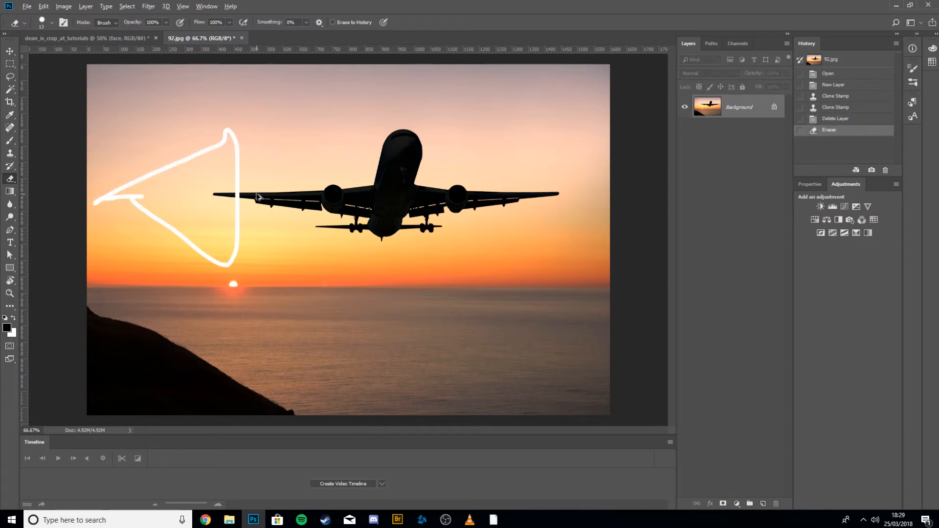
pyautogui.hotkey('ctrl', 'z')
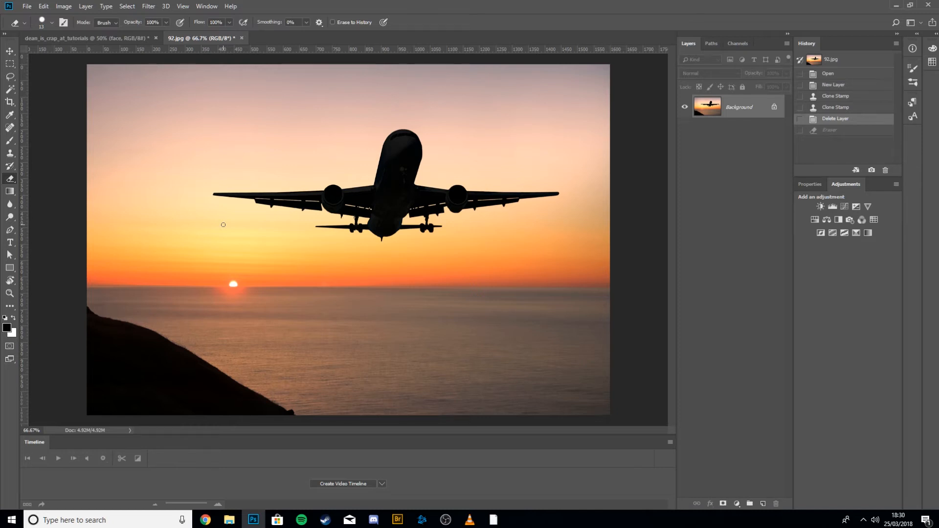
# Step: Try a vertical linear black-to-white gradient over the Background layer, and undo it
pyautogui.click(10, 191)
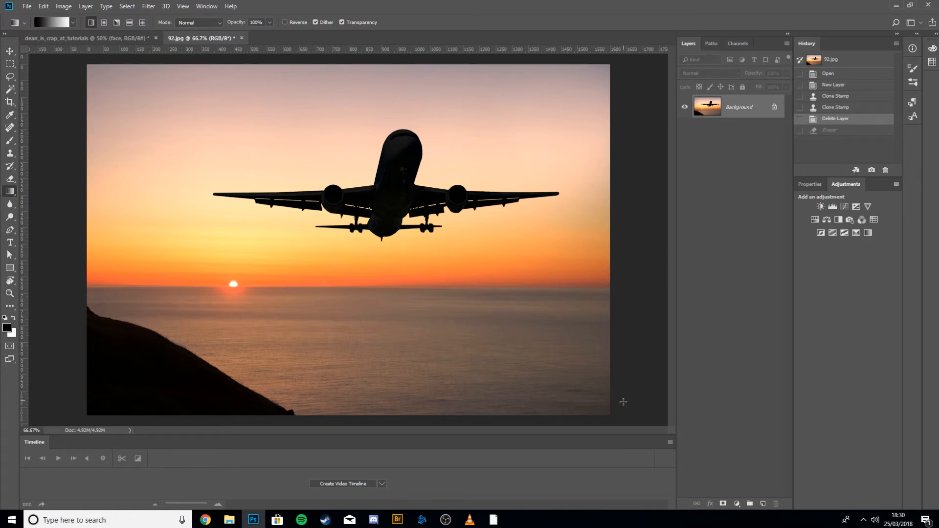
pyautogui.moveTo(620, 407); pyautogui.dragTo(611, 105)
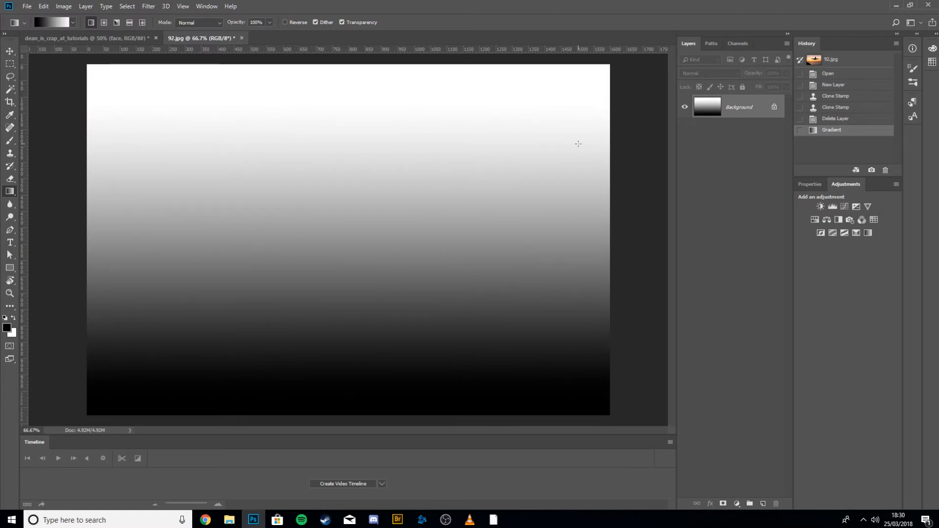
pyautogui.hotkey('ctrl', 'z')
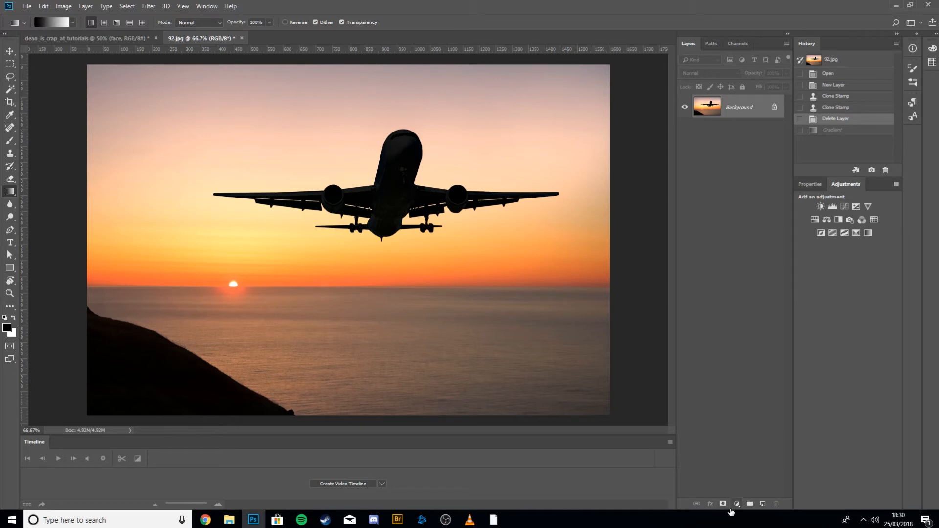
# Step: Add a white layer mask to the plane photo layer, Layer 0
pyautogui.click(723, 504)
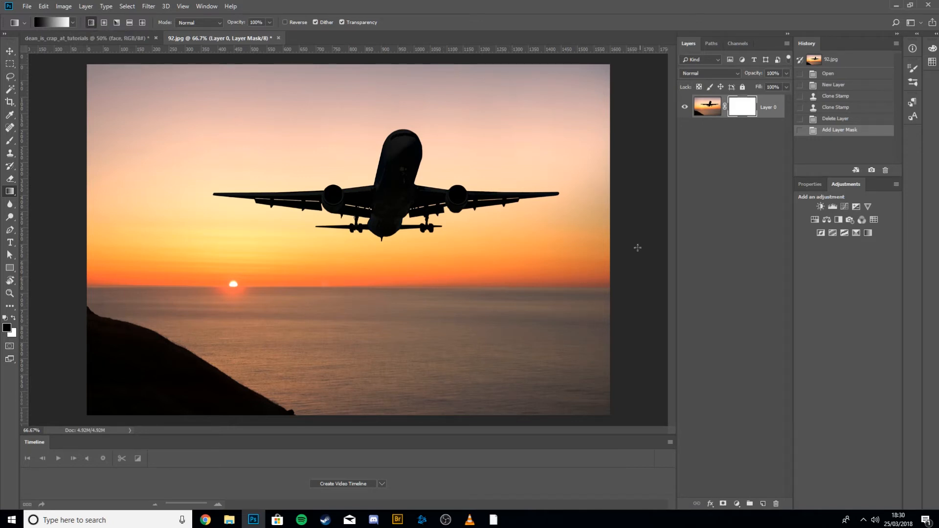
pyautogui.click(104, 23)
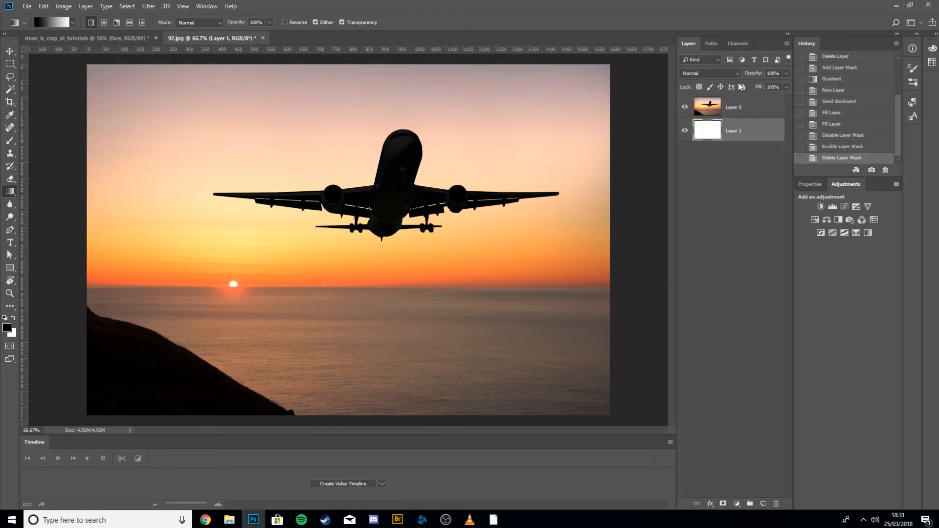
pyautogui.click(733, 106)
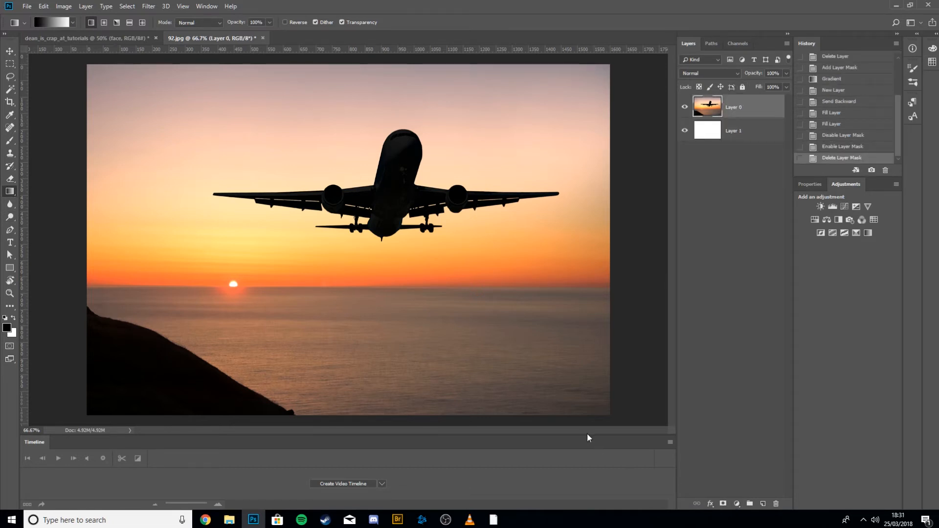
pyautogui.click(723, 504)
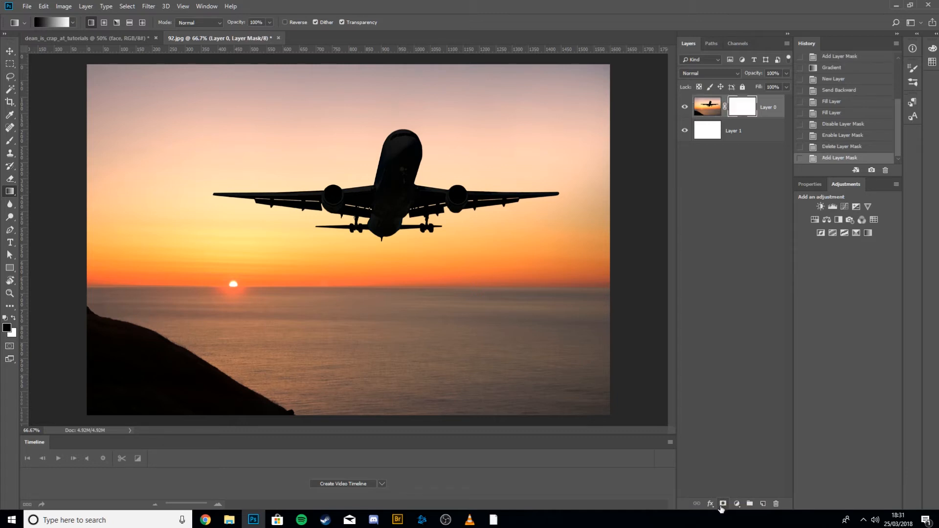
# Step: Switch repeatedly between Layer 0's image and its mask, and view the mask alone on the canvas
pyautogui.click(706, 113)
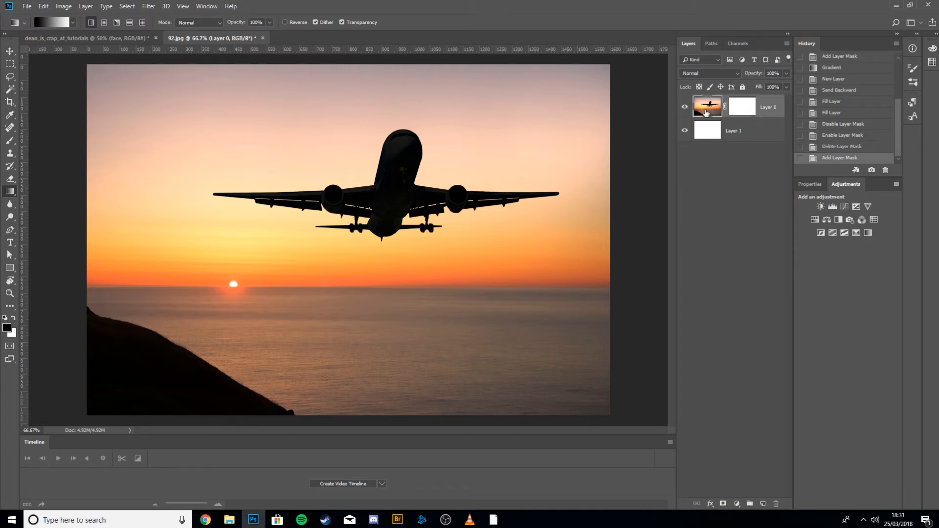
pyautogui.click(744, 107)
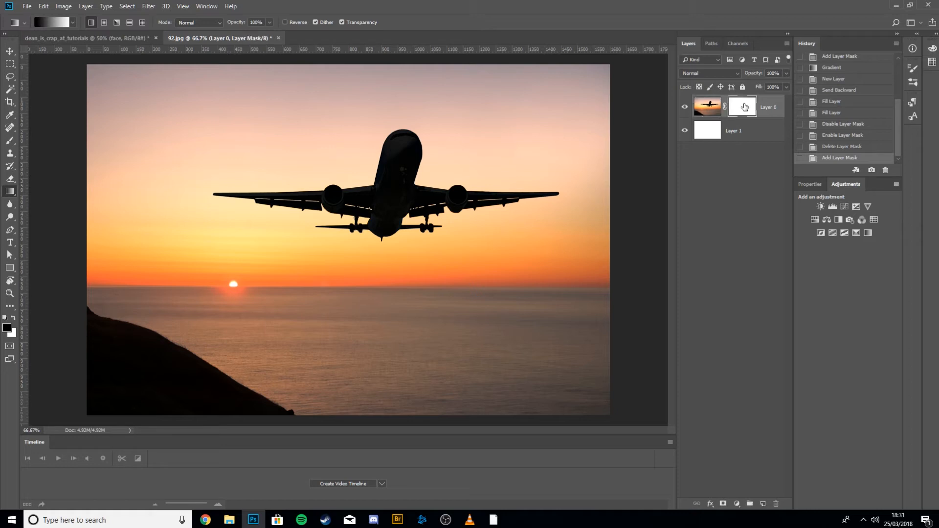
pyautogui.click(711, 113)
pyautogui.click(738, 112)
pyautogui.click(711, 113)
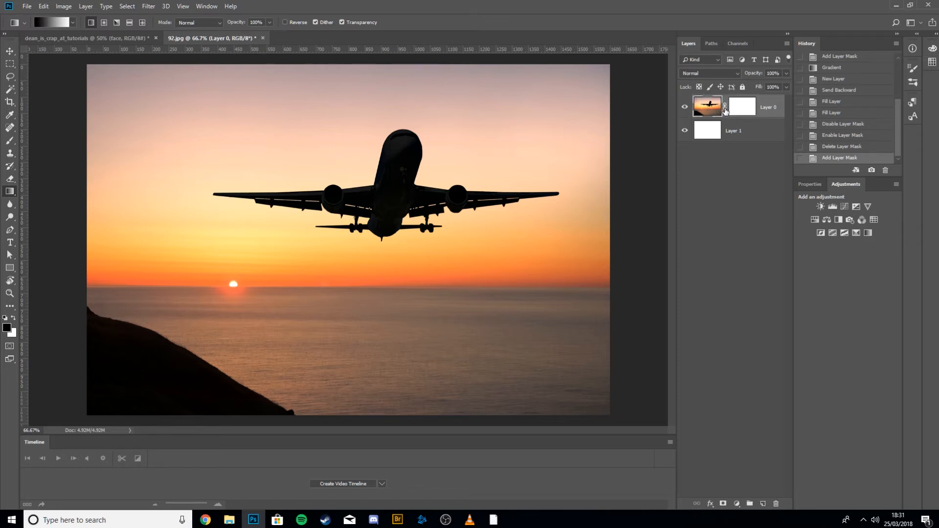
pyautogui.click(737, 112)
pyautogui.keyDown('alt'); pyautogui.click(738, 110); pyautogui.keyUp('alt')
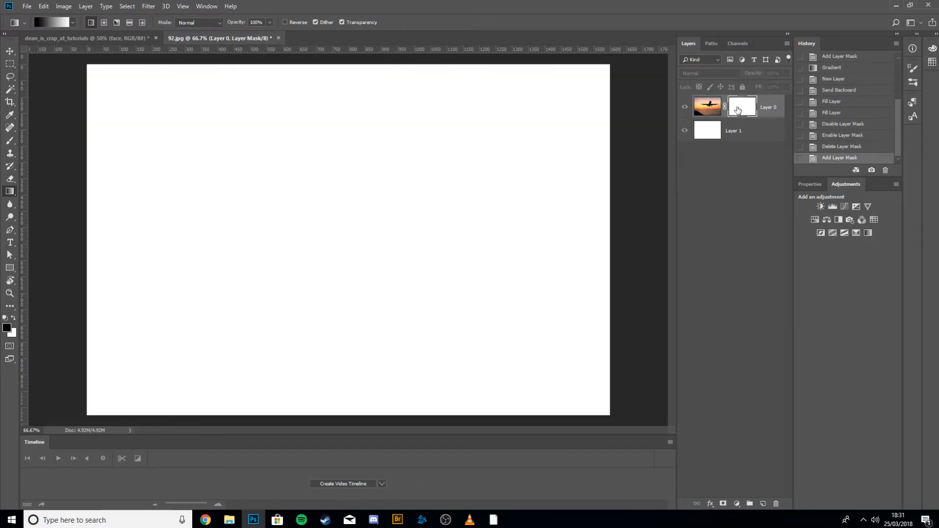
pyautogui.click(709, 108)
# Step: Try painting black Brush strokes on Layer 0's mask in mask view, check them over the photo, and undo them
pyautogui.keyDown('alt'); pyautogui.click(733, 108); pyautogui.keyUp('alt')
pyautogui.press('b')
pyautogui.moveTo(211, 221)
pyautogui.mouseDown()
pyautogui.moveTo(255, 321)
pyautogui.moveTo(172, 239)
pyautogui.moveTo(509, 221)
pyautogui.moveTo(250, 23)
pyautogui.mouseUp()
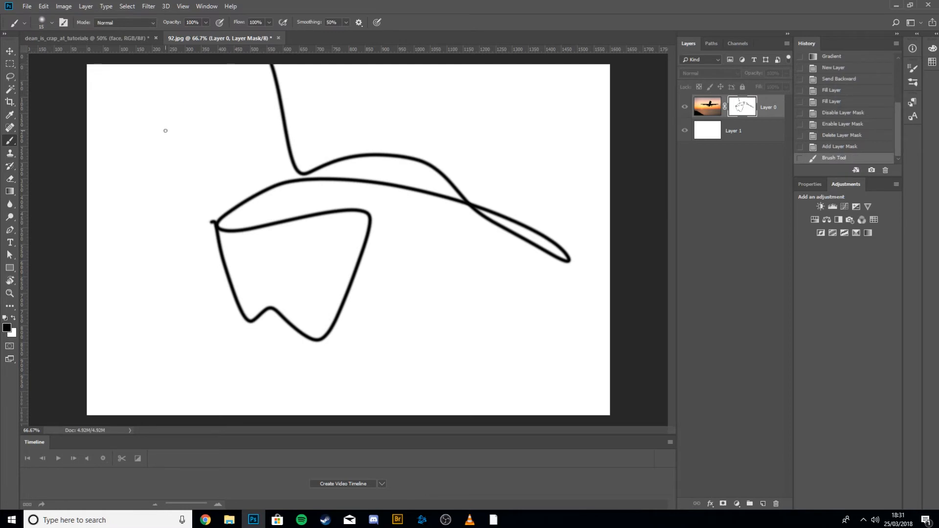
pyautogui.moveTo(165, 130)
pyautogui.mouseDown()
pyautogui.moveTo(398, 226)
pyautogui.moveTo(380, 233)
pyautogui.mouseUp()
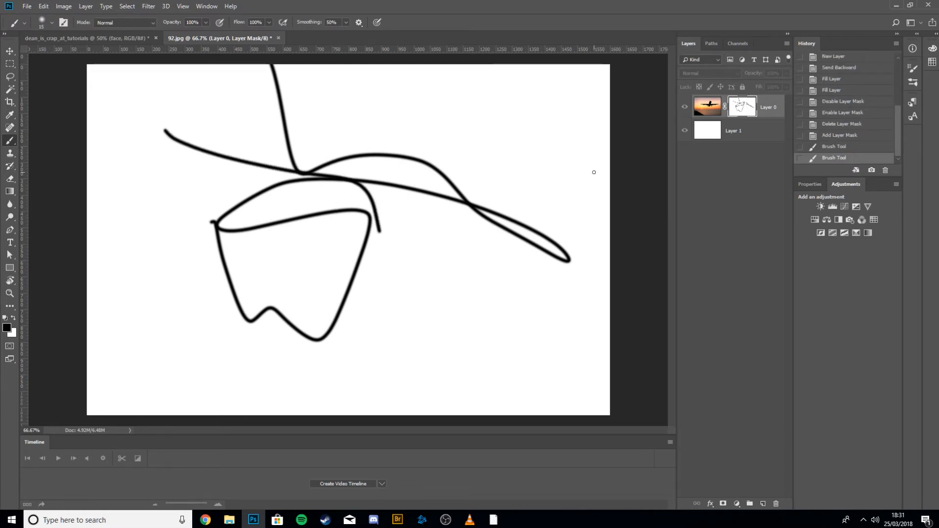
pyautogui.click(698, 111)
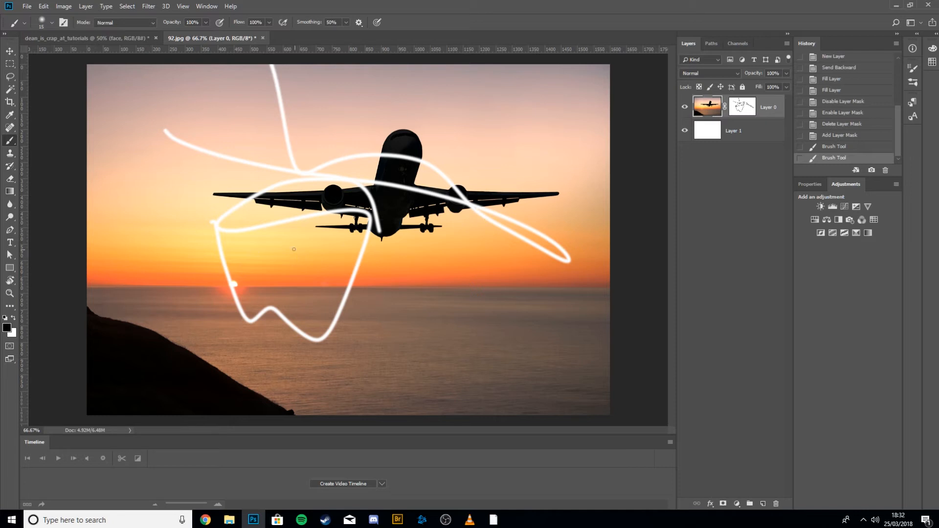
pyautogui.hotkey('ctrl', 'alt', 'z')
pyautogui.hotkey('ctrl', 'alt', 'z')
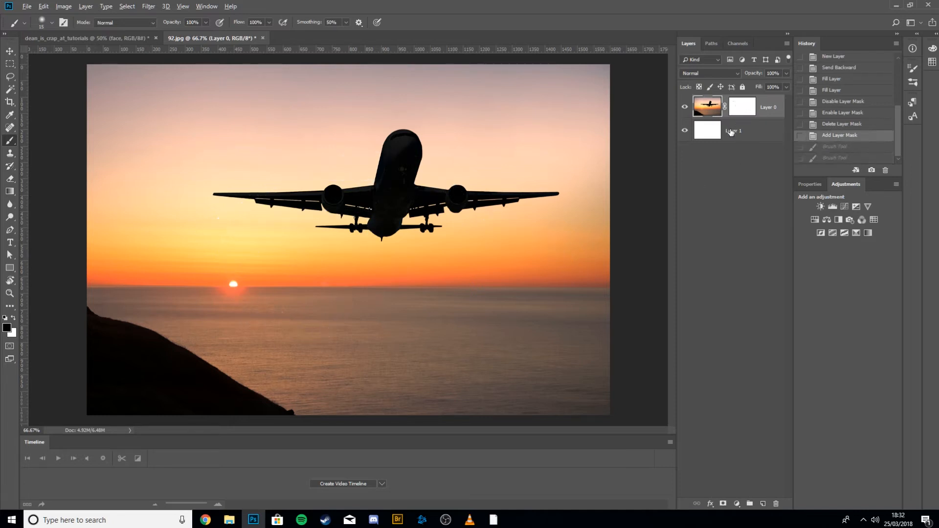
# Step: Apply a vertical linear black-to-white gradient to Layer 0's mask, fading out the lower part of the photo
pyautogui.press('g')
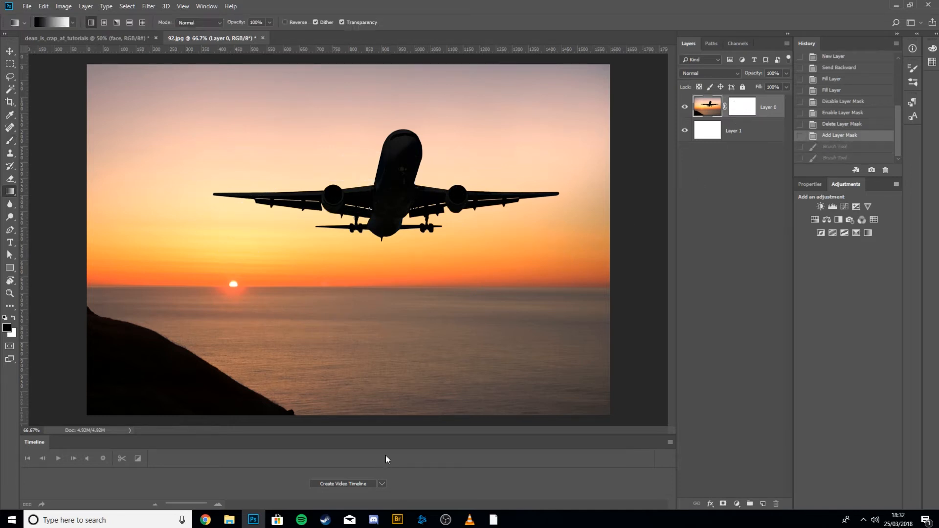
pyautogui.click(746, 112)
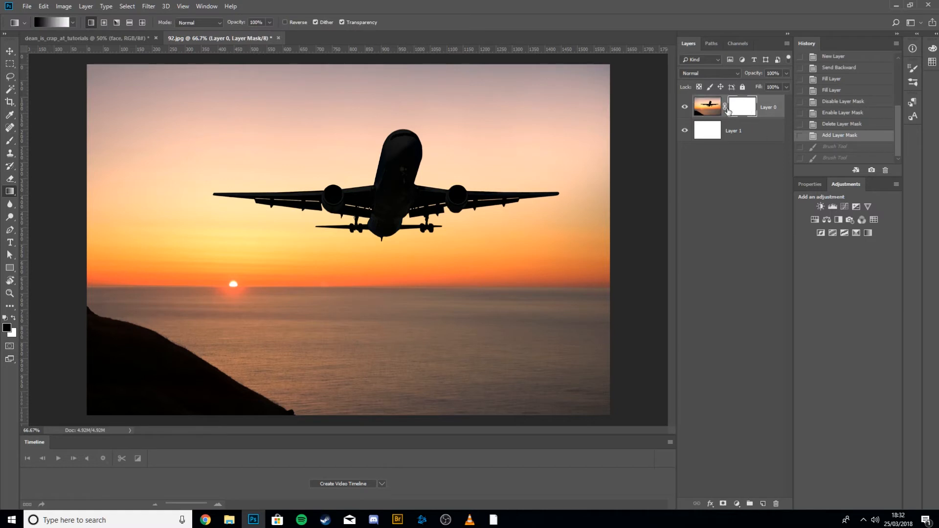
pyautogui.click(716, 113)
pyautogui.click(742, 112)
pyautogui.click(713, 113)
pyautogui.click(740, 116)
pyautogui.moveTo(620, 418); pyautogui.dragTo(614, 148)
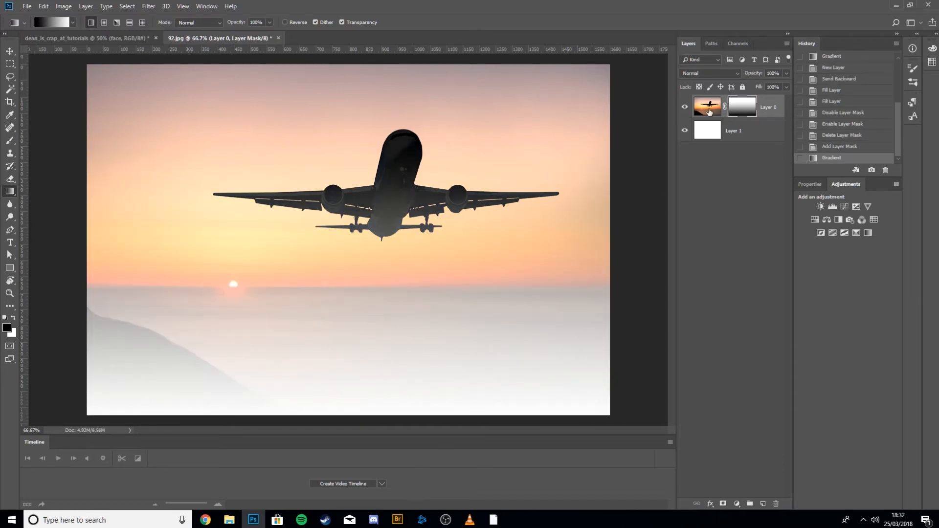
# Step: Compare Layer 0's gradient mask shown alone with the faded photo, and undo the gradient
pyautogui.keyDown('alt'); pyautogui.click(741, 111); pyautogui.keyUp('alt')
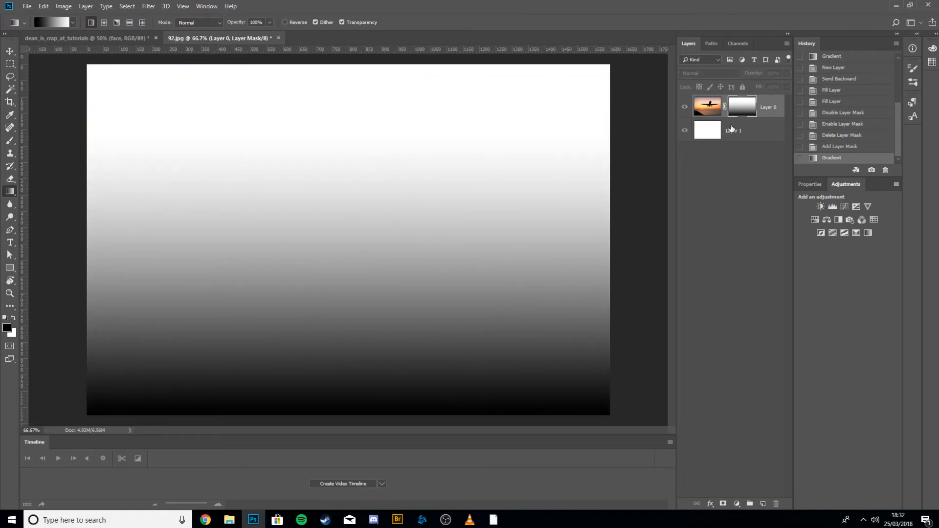
pyautogui.click(713, 110)
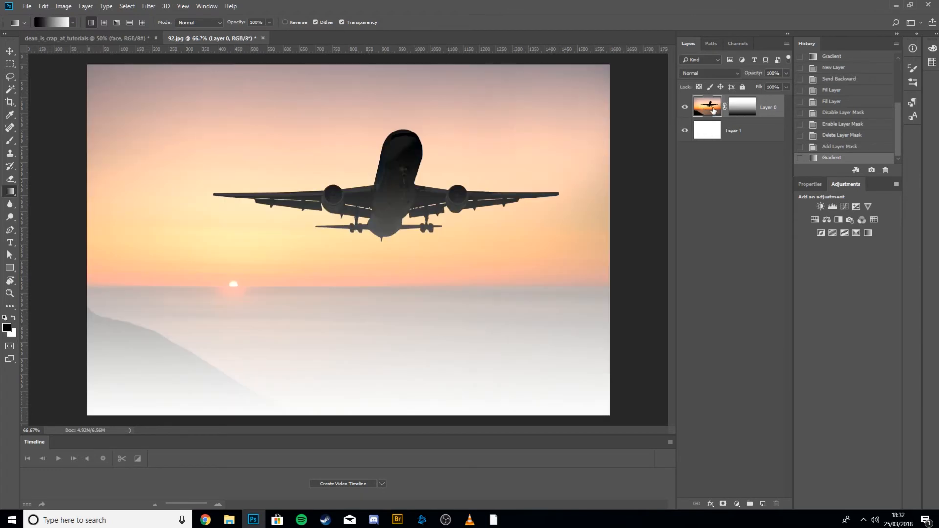
pyautogui.keyDown('alt'); pyautogui.click(745, 109); pyautogui.keyUp('alt')
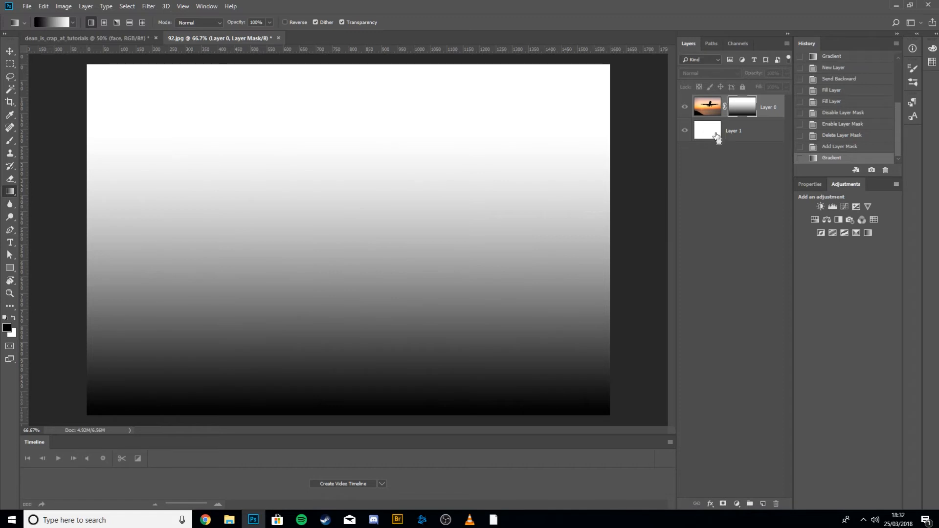
pyautogui.hotkey('ctrl', 'z')
pyautogui.click(711, 111)
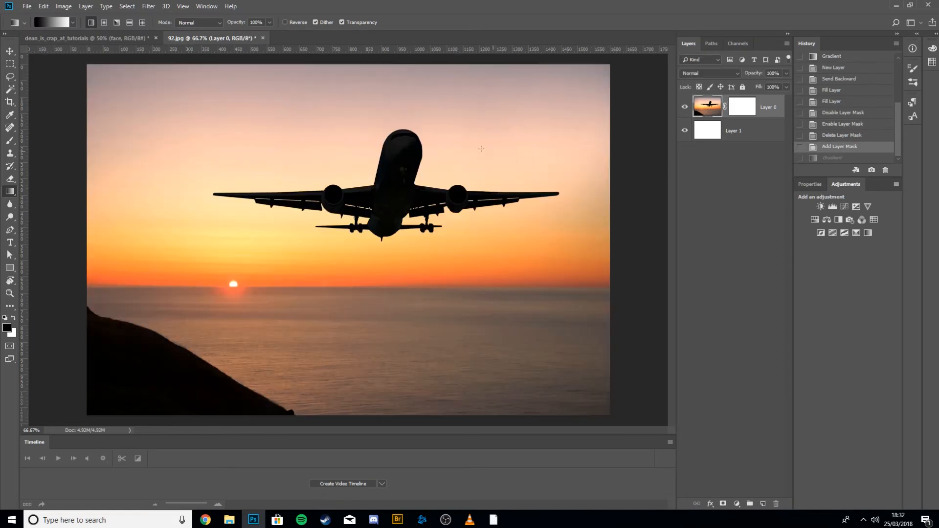
# Step: Enlarge the Blur tool's brush to 175 px, try a stroke over the plane's left wing on Layer 0, and undo it
pyautogui.click(9, 208)
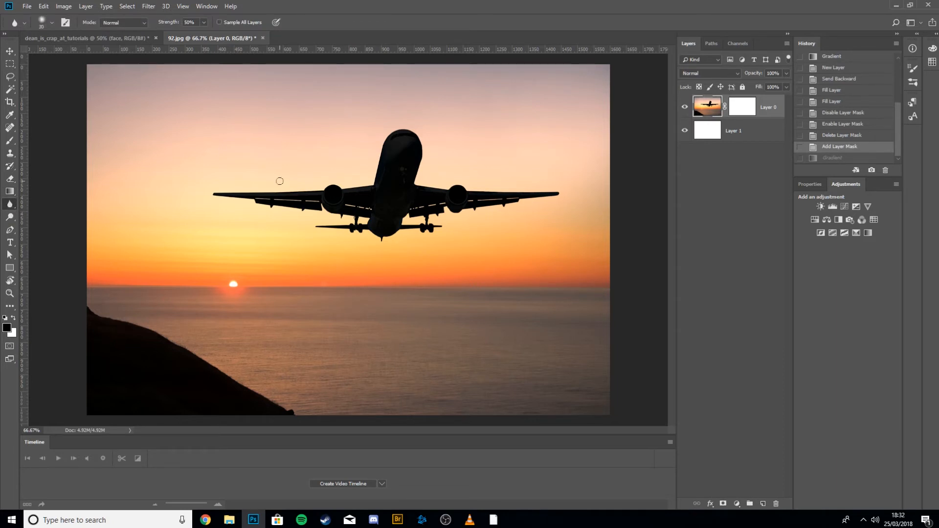
pyautogui.press(']')
pyautogui.press(']')
pyautogui.press(']')
pyautogui.press(']')
pyautogui.press(']')
pyautogui.press(']')
pyautogui.press(']')
pyautogui.press(']')
pyautogui.press(']')
pyautogui.press(']')
pyautogui.moveTo(307, 189); pyautogui.dragTo(244, 239)
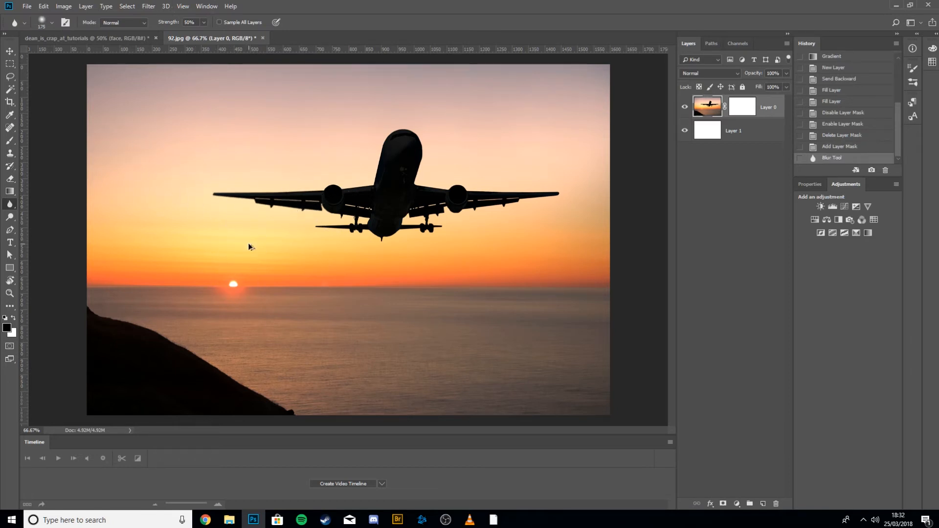
pyautogui.hotkey('ctrl', 'z')
# Step: Blur across the plane's wings and body with several strokes, and undo the last two strokes
pyautogui.moveTo(225, 197)
pyautogui.mouseDown()
pyautogui.moveTo(453, 208)
pyautogui.moveTo(334, 236)
pyautogui.moveTo(459, 229)
pyautogui.mouseUp()
pyautogui.moveTo(527, 190); pyautogui.dragTo(387, 198)
pyautogui.hotkey('ctrl', 'alt', 'z')
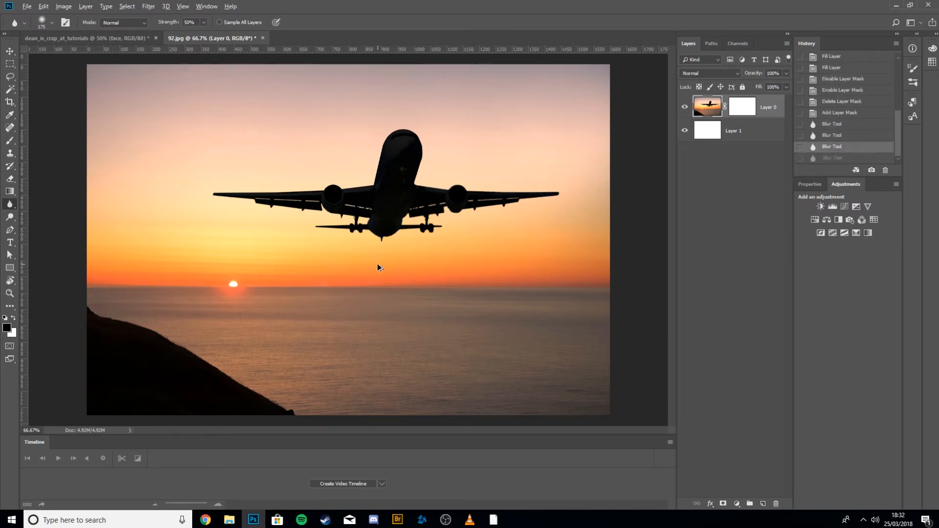
pyautogui.hotkey('ctrl', 'alt', 'z')
# Step: Try a Dodge tool stroke over the sky left of the plane with midtones range and 50% exposure, and undo it
pyautogui.click(10, 218)
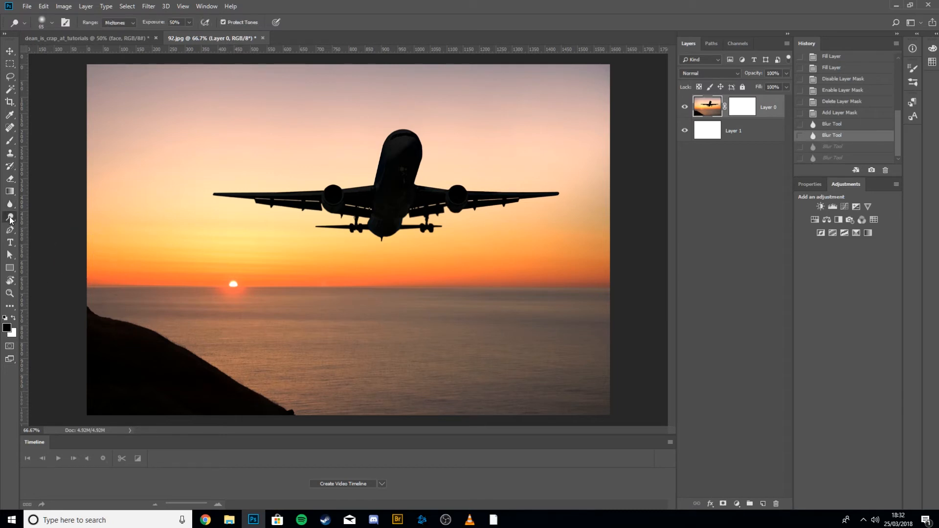
pyautogui.moveTo(180, 195)
pyautogui.mouseDown()
pyautogui.moveTo(244, 200)
pyautogui.moveTo(234, 150)
pyautogui.moveTo(233, 201)
pyautogui.moveTo(212, 165)
pyautogui.moveTo(109, 186)
pyautogui.moveTo(209, 162)
pyautogui.moveTo(175, 202)
pyautogui.moveTo(317, 214)
pyautogui.moveTo(248, 210)
pyautogui.moveTo(202, 283)
pyautogui.mouseUp()
pyautogui.hotkey('ctrl', 'z')
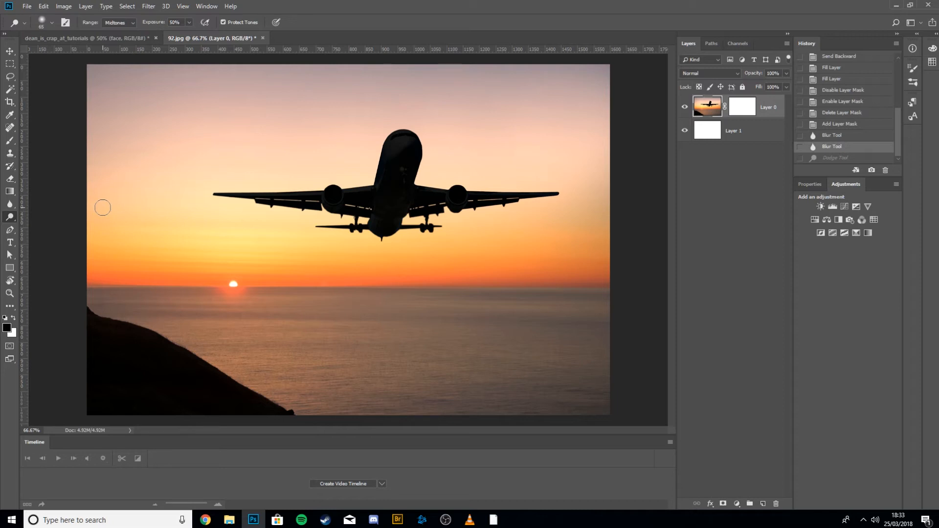
# Step: Start a Pen path at the plane's left wingtip and place anchor points below the wing and tail
pyautogui.click(10, 229)
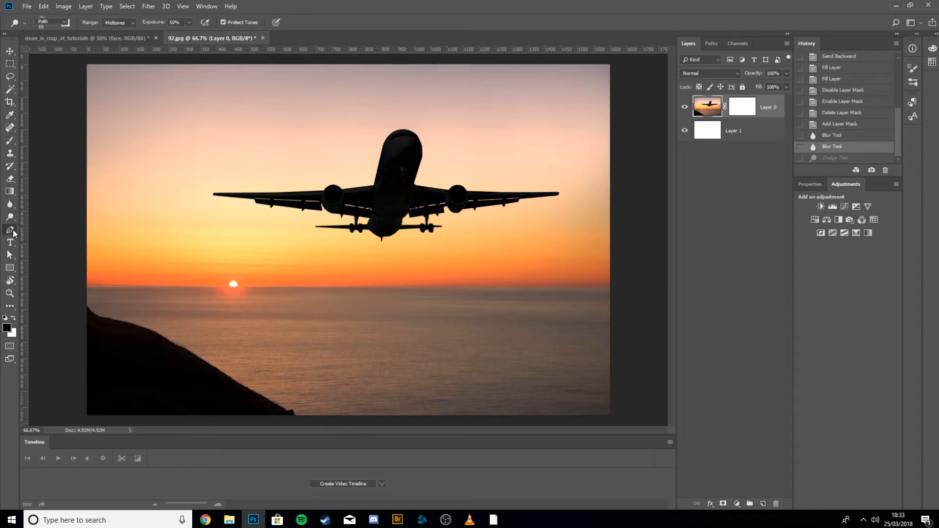
pyautogui.click(206, 182)
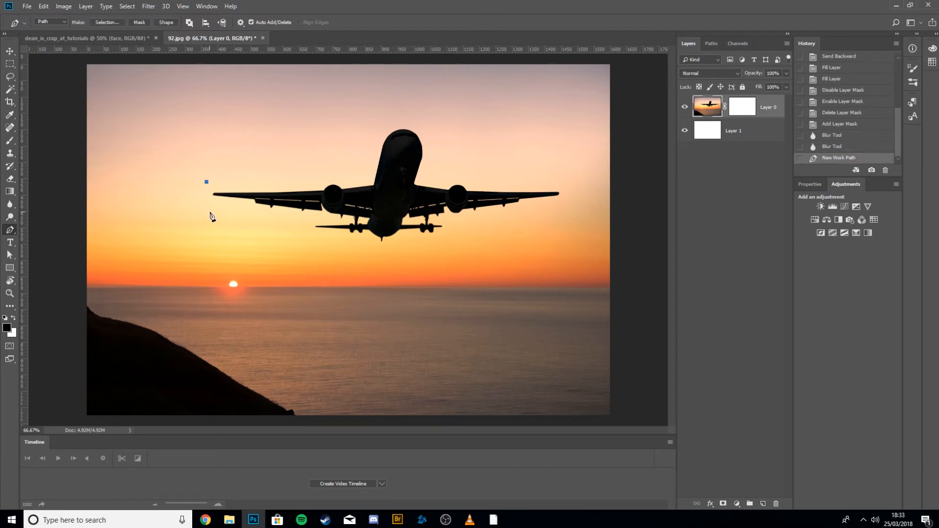
pyautogui.click(210, 207)
pyautogui.click(262, 216)
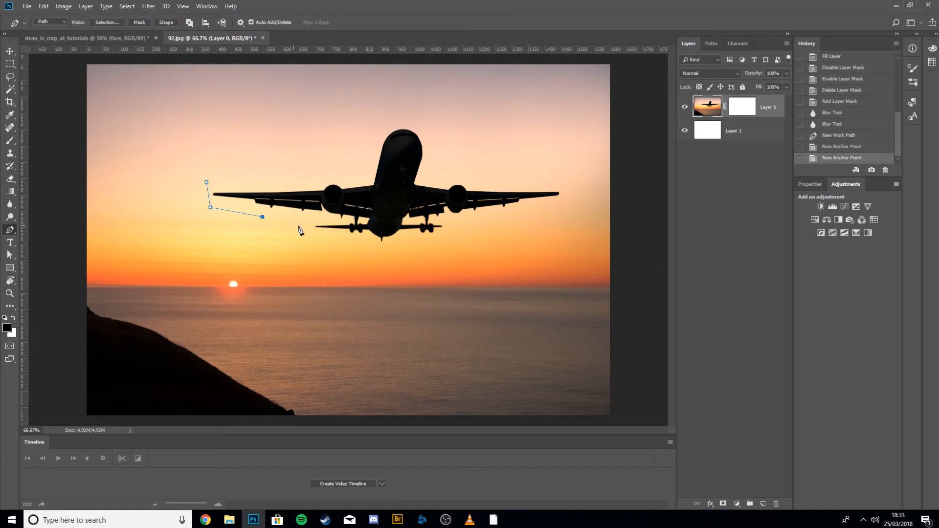
pyautogui.click(306, 226)
pyautogui.moveTo(318, 258); pyautogui.dragTo(324, 257)
pyautogui.click(379, 255)
pyautogui.click(456, 252)
pyautogui.click(456, 223)
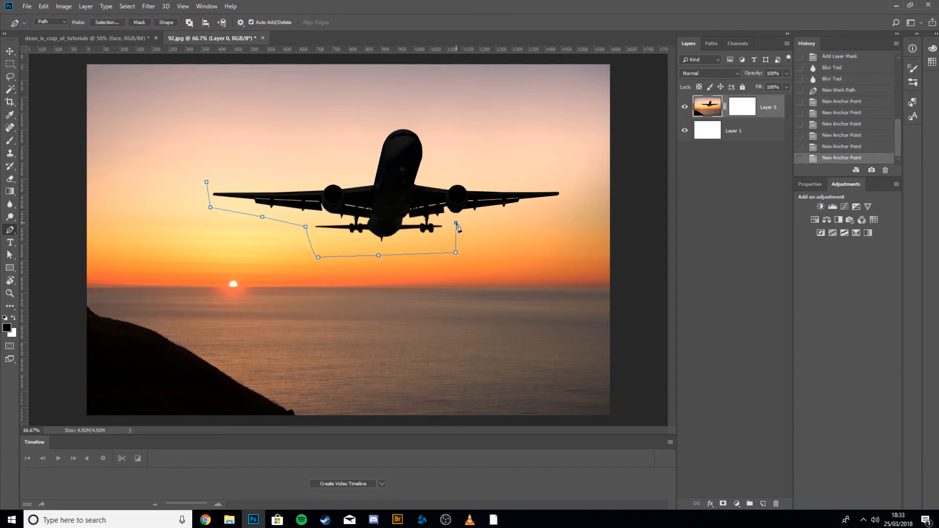
# Step: Continue the rough Pen path around the right wing, nose and upper left wing, and close it at the starting anchor point
pyautogui.click(497, 222)
pyautogui.click(576, 211)
pyautogui.click(567, 158)
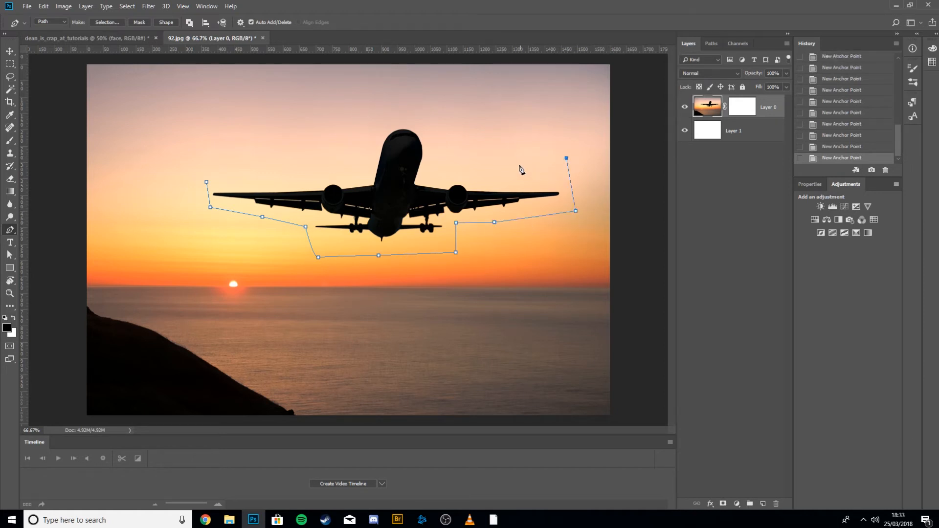
pyautogui.click(520, 165)
pyautogui.click(439, 169)
pyautogui.click(442, 129)
pyautogui.click(357, 115)
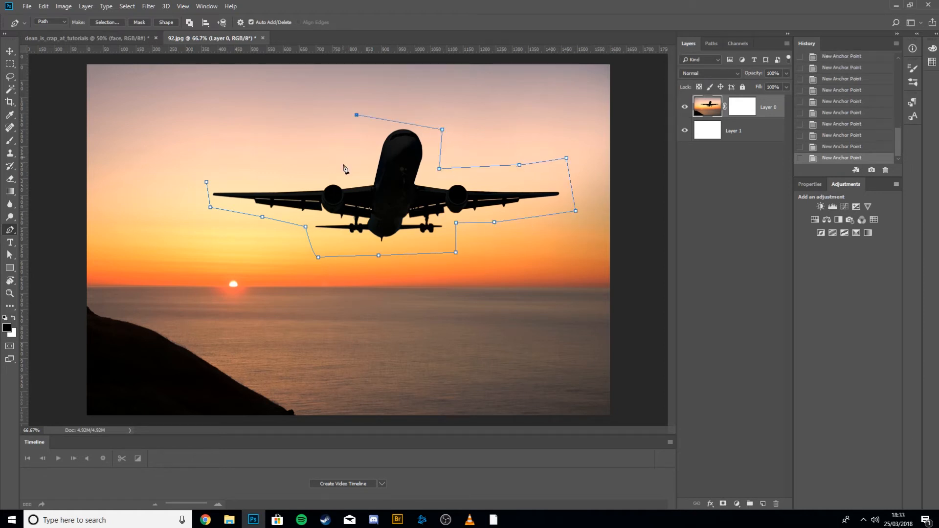
pyautogui.click(362, 154)
pyautogui.moveTo(334, 162); pyautogui.dragTo(329, 161)
pyautogui.click(214, 160)
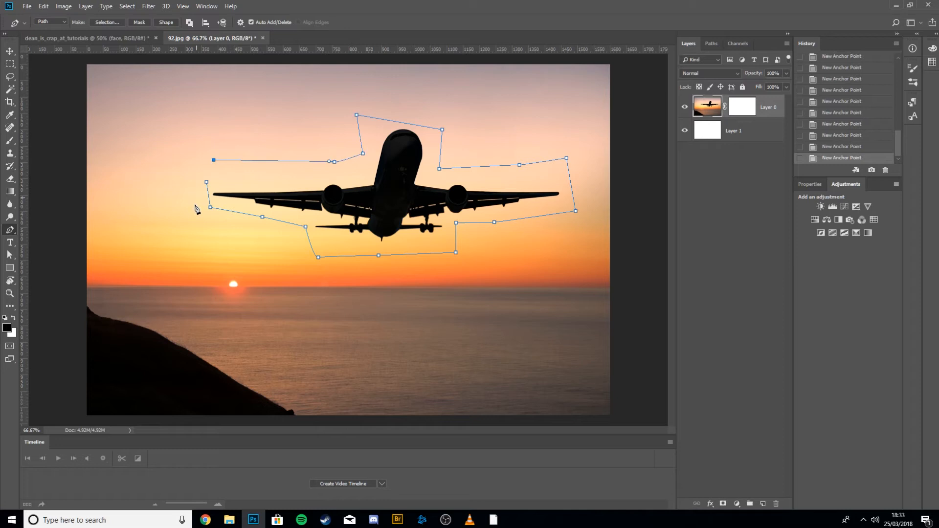
pyautogui.click(206, 182)
# Step: Undo the rough path around the plane, anchor by anchor, back to the last blur stroke
pyautogui.hotkey('ctrl', 'alt', 'z')
pyautogui.hotkey('ctrl', 'alt', 'z')
pyautogui.hotkey('ctrl', 'alt', 'z')
pyautogui.hotkey('ctrl', 'alt', 'z')
pyautogui.hotkey('ctrl', 'alt', 'z')
pyautogui.hotkey('ctrl', 'alt', 'z')
pyautogui.hotkey('ctrl', 'alt', 'z')
pyautogui.hotkey('ctrl', 'alt', 'z')
pyautogui.hotkey('ctrl', 'alt', 'z')
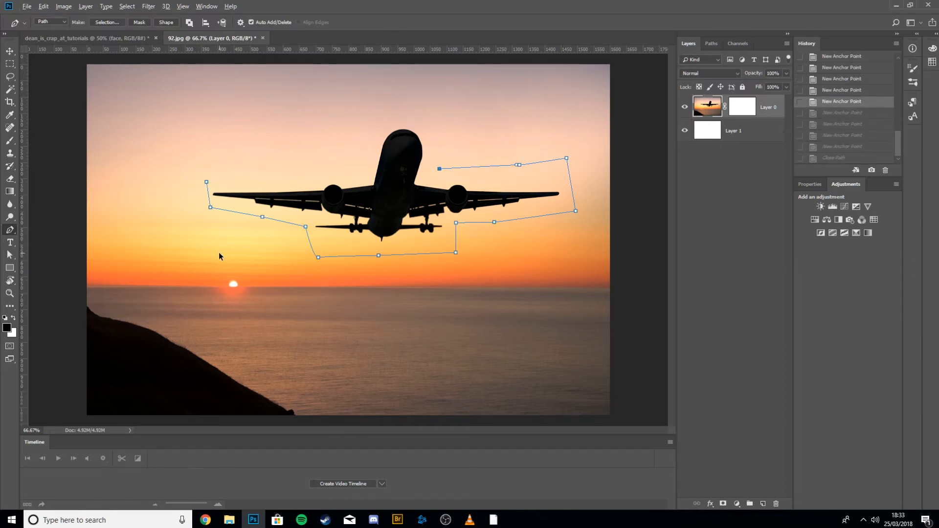
pyautogui.hotkey('ctrl', 'alt', 'z')
pyautogui.hotkey('ctrl', 'alt', 'z')
pyautogui.hotkey('ctrl', 'alt', 'z')
pyautogui.hotkey('ctrl', 'alt', 'z')
pyautogui.hotkey('ctrl', 'alt', 'z')
pyautogui.hotkey('ctrl', 'alt', 'z')
pyautogui.hotkey('ctrl', 'alt', 'z')
pyautogui.hotkey('ctrl', 'alt', 'z')
pyautogui.hotkey('ctrl', 'alt', 'z')
pyautogui.hotkey('ctrl', 'alt', 'z')
pyautogui.hotkey('ctrl', 'alt', 'z')
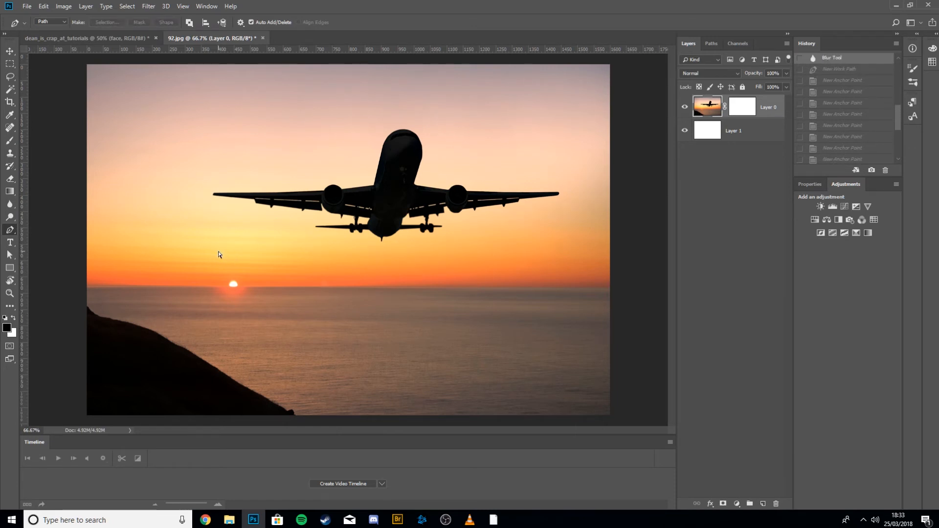
# Step: Start a precise Pen path at the left wing's outer flap corner, with anchor points on the wingtip's lower and upper corners
pyautogui.hotkey('ctrl', '+')
pyautogui.hotkey('ctrl', '+')
pyautogui.hotkey('ctrl', '+')
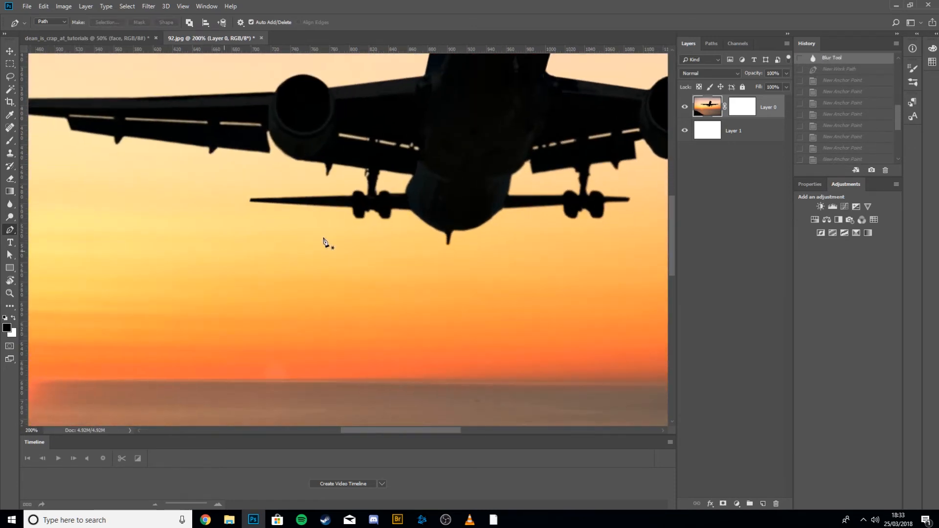
pyautogui.moveTo(100, 192); pyautogui.dragTo(504, 367)
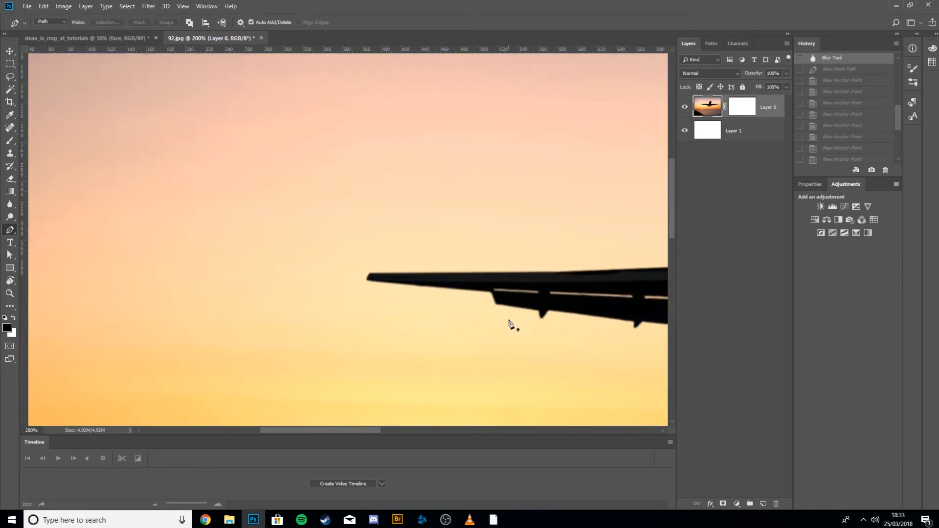
pyautogui.hotkey('ctrl', '+')
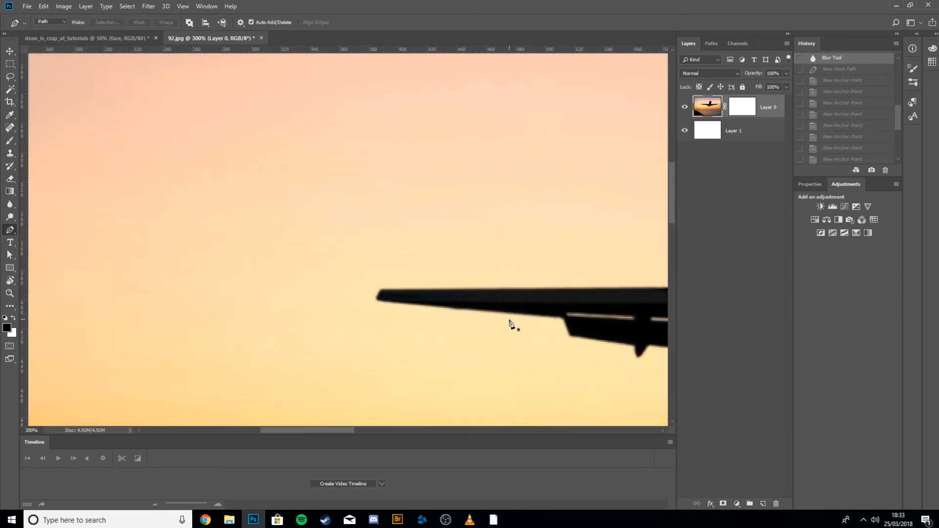
pyautogui.click(562, 319)
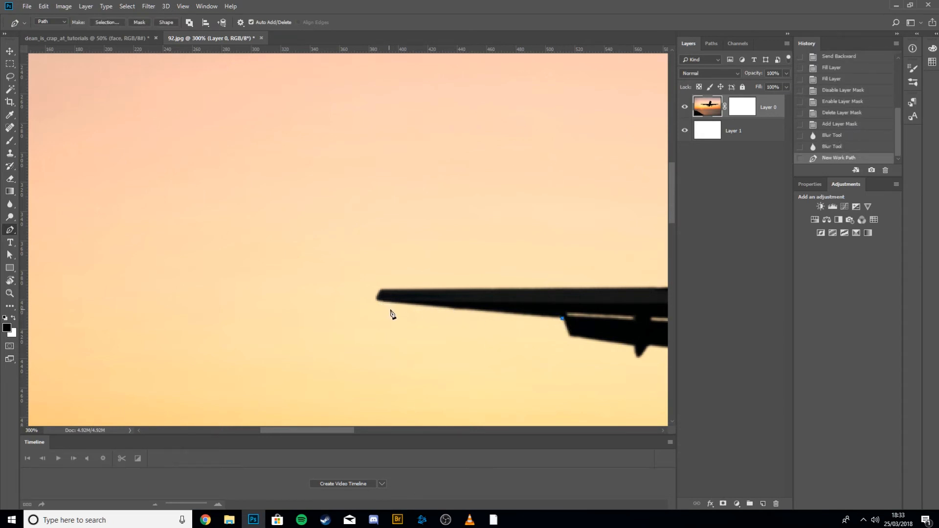
pyautogui.click(376, 299)
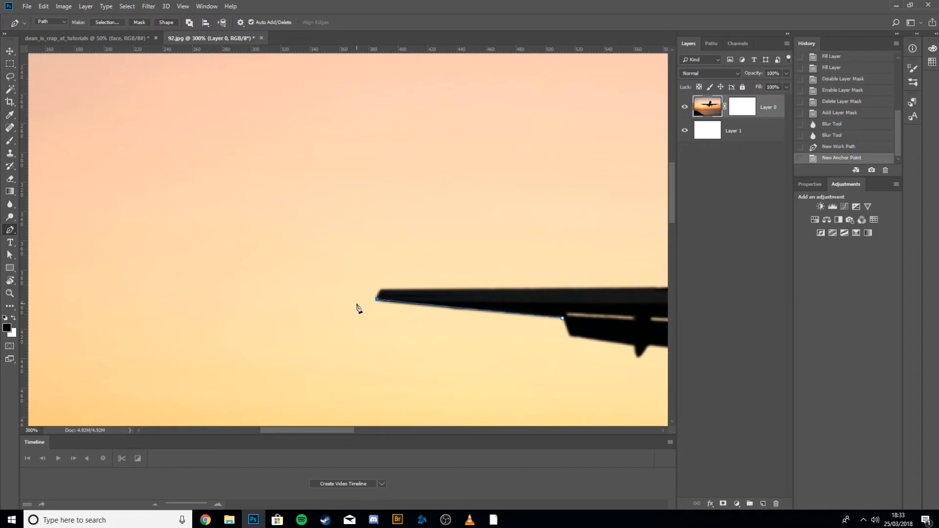
pyautogui.press('Down')
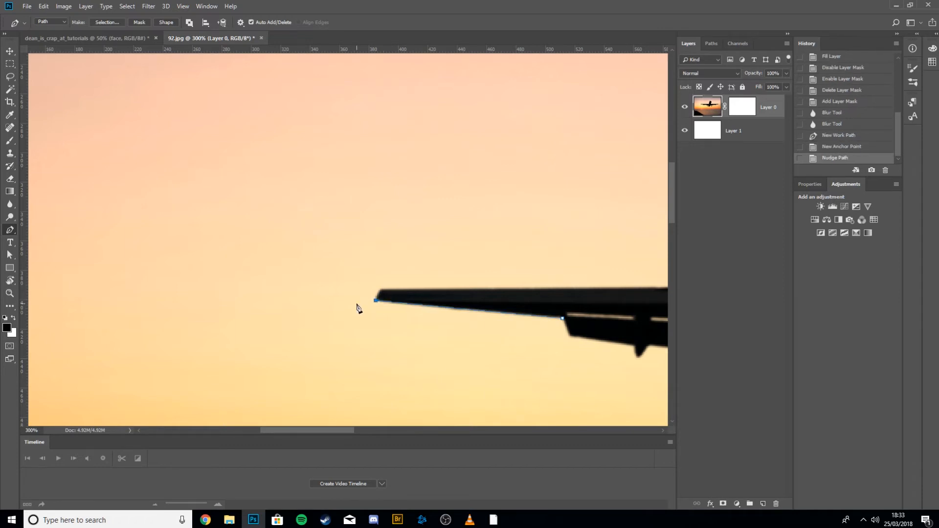
pyautogui.click(380, 291)
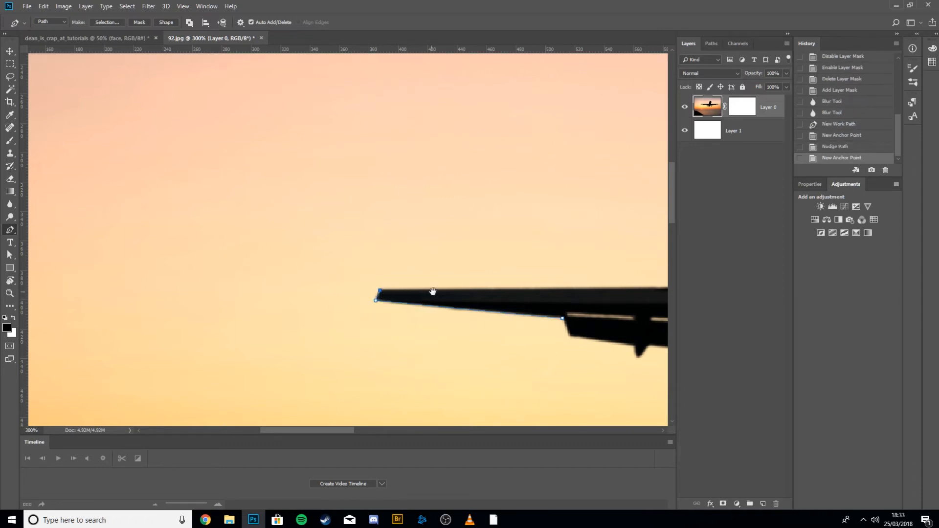
# Step: Extend the path along the left wing's upper edge and curve it over the top of the left engine
pyautogui.moveTo(433, 292); pyautogui.dragTo(239, 333)
pyautogui.moveTo(590, 339); pyautogui.dragTo(329, 302)
pyautogui.click(355, 304)
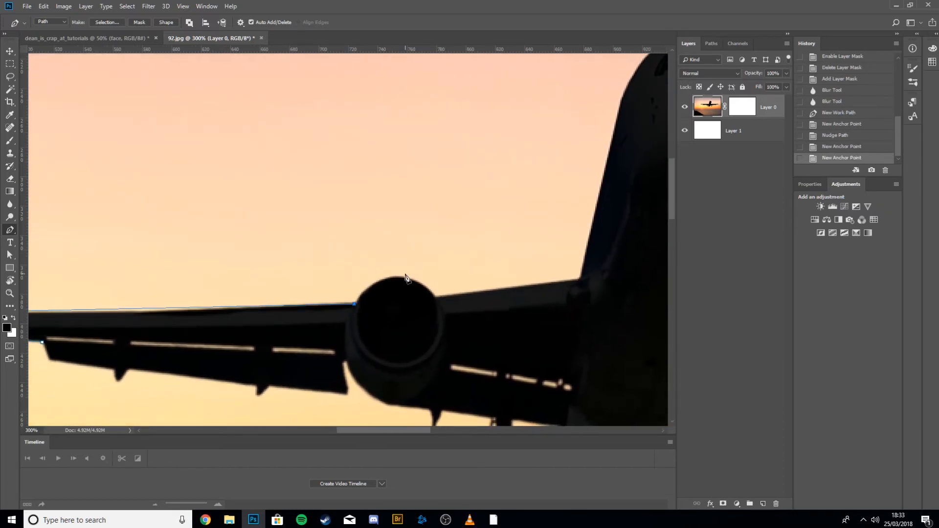
pyautogui.moveTo(400, 277); pyautogui.dragTo(429, 285)
pyautogui.moveTo(428, 285); pyautogui.dragTo(439, 302)
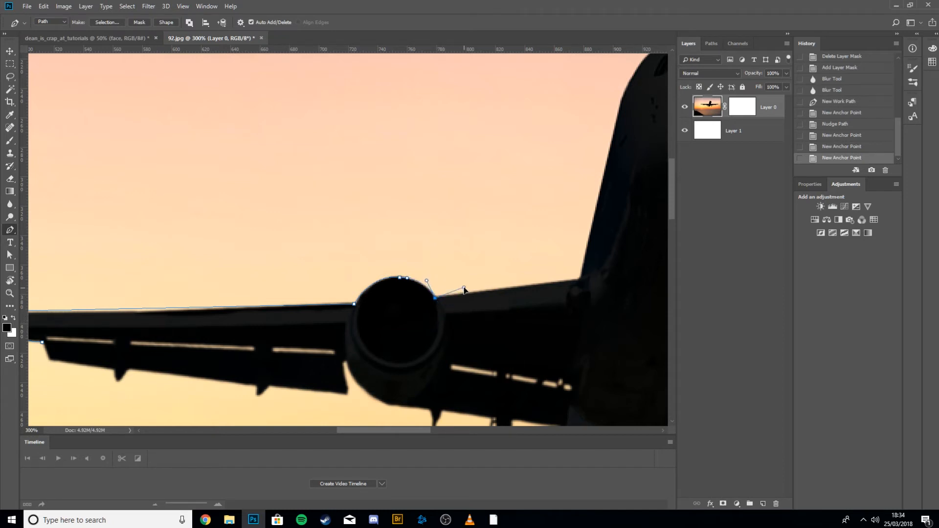
# Step: Place an anchor point on the wing edge just past the left engine and fine-tune it to follow the edge
pyautogui.click(467, 296)
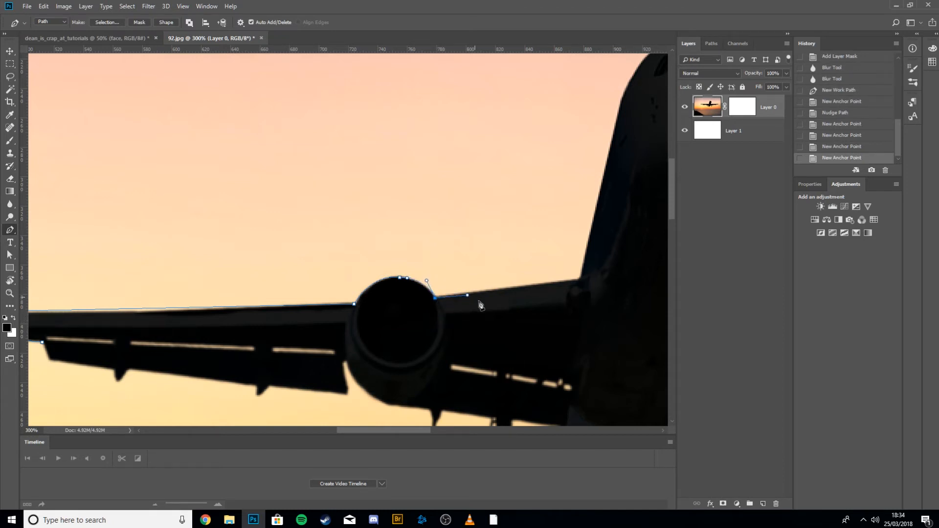
pyautogui.press('Up')
pyautogui.press('Up')
pyautogui.press('Down')
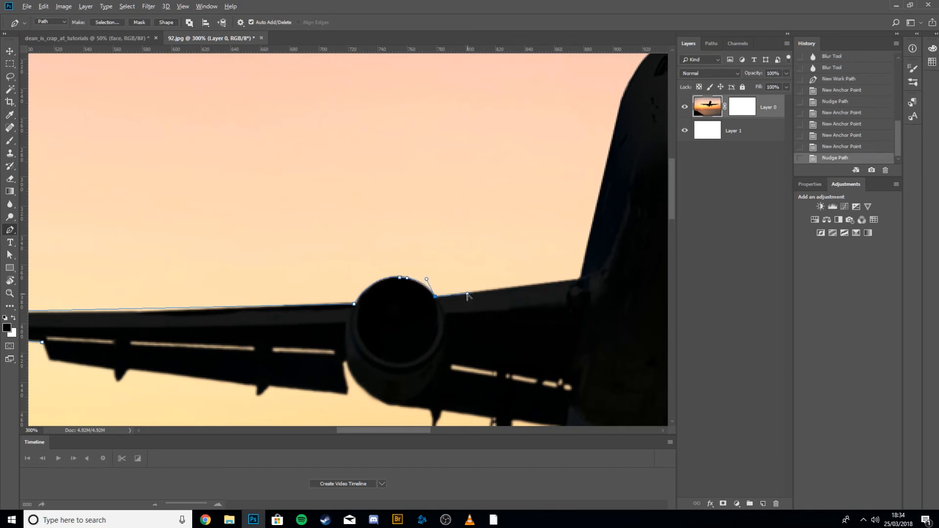
pyautogui.moveTo(467, 294); pyautogui.dragTo(469, 292)
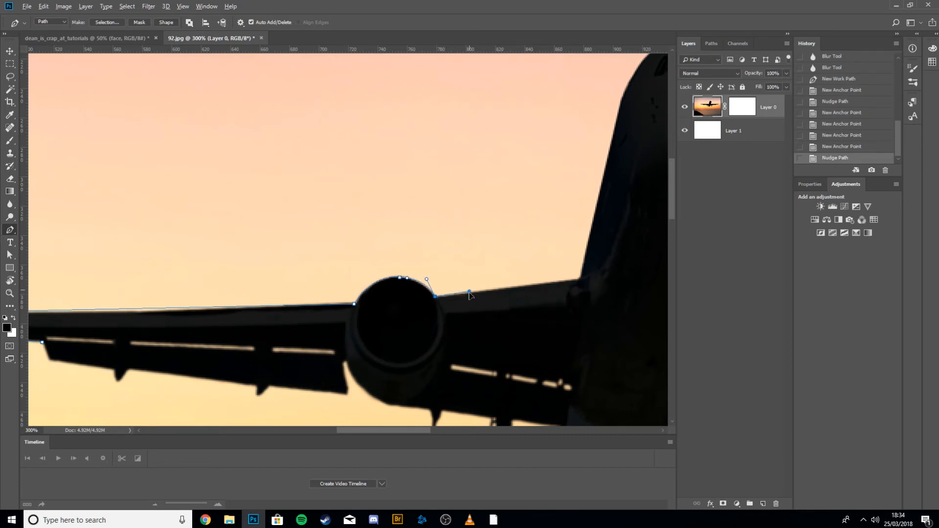
# Step: Add anchor points at the left wing root and up the fuselage, and nudge the last one onto the start of the nose curve
pyautogui.click(579, 279)
pyautogui.moveTo(588, 280); pyautogui.dragTo(403, 430)
pyautogui.click(441, 239)
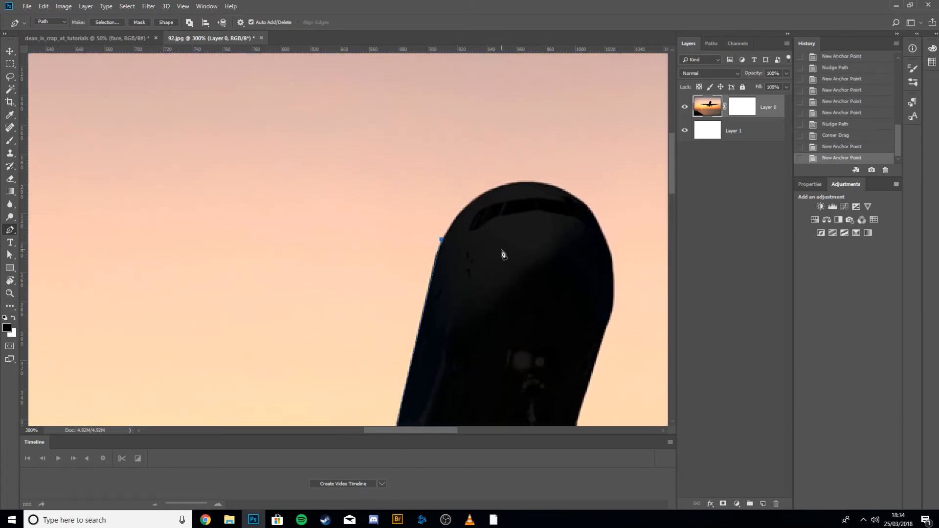
pyautogui.press('Left')
pyautogui.press('Left')
pyautogui.press('Left')
pyautogui.press('Down')
pyautogui.press('Down')
pyautogui.press('Down')
pyautogui.press('Down')
pyautogui.press('Down')
pyautogui.press('Down')
pyautogui.press('Down')
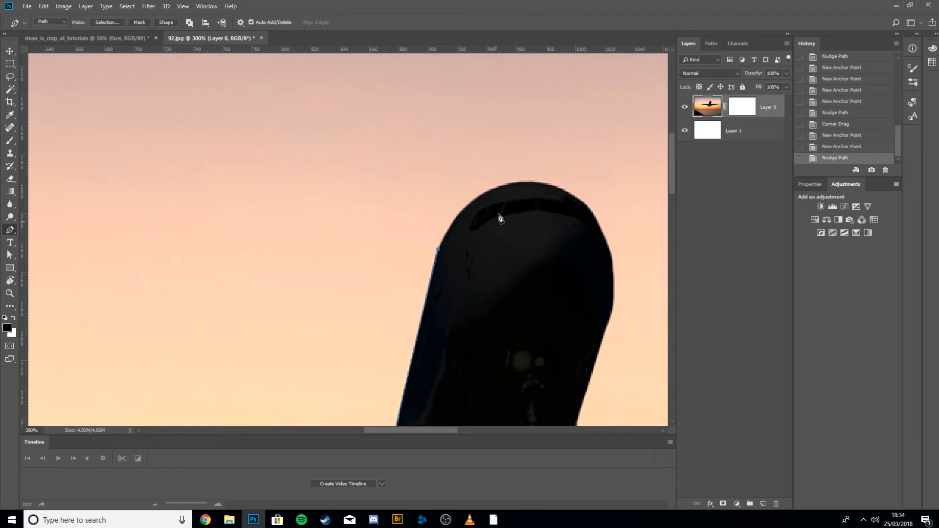
# Step: Curve the path around the plane's nose and continue down the fuselage's right side to the right wing root
pyautogui.moveTo(530, 182)
pyautogui.mouseDown()
pyautogui.moveTo(618, 191)
pyautogui.moveTo(609, 179)
pyautogui.moveTo(601, 189)
pyautogui.moveTo(535, 185)
pyautogui.mouseUp()
pyautogui.click(540, 182)
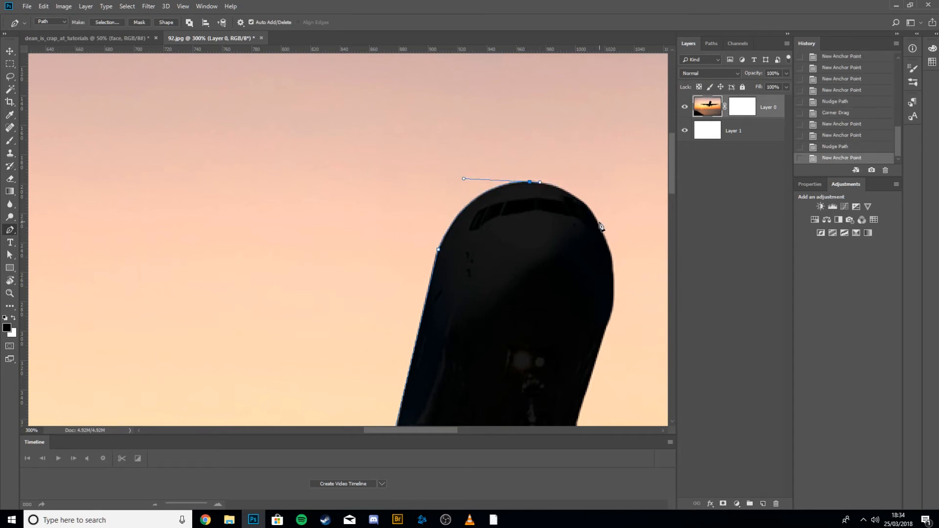
pyautogui.moveTo(599, 221); pyautogui.dragTo(610, 249)
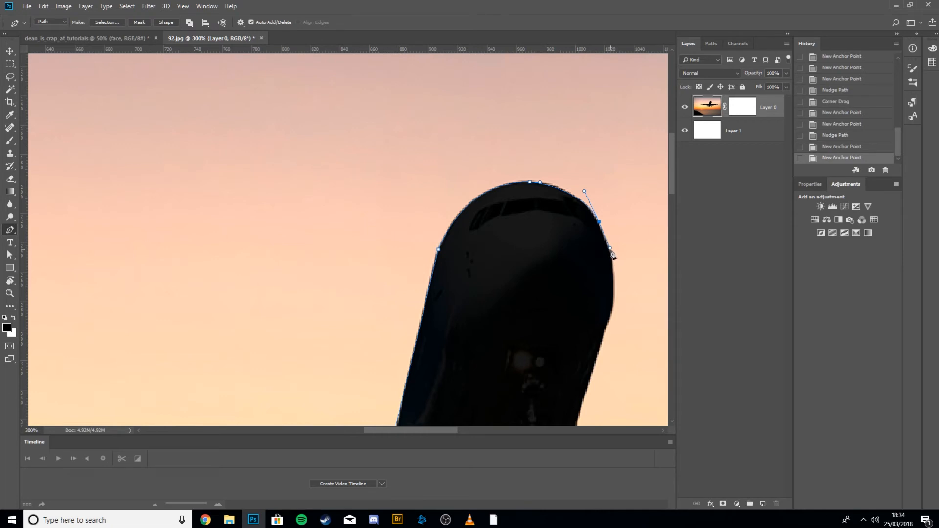
pyautogui.scroll(-3, 602, 259)
pyautogui.click(599, 243)
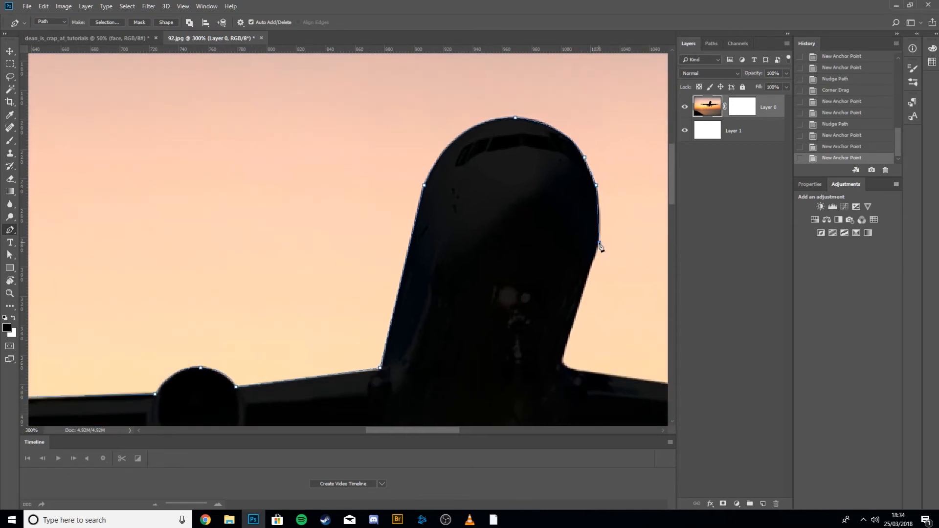
pyautogui.click(562, 358)
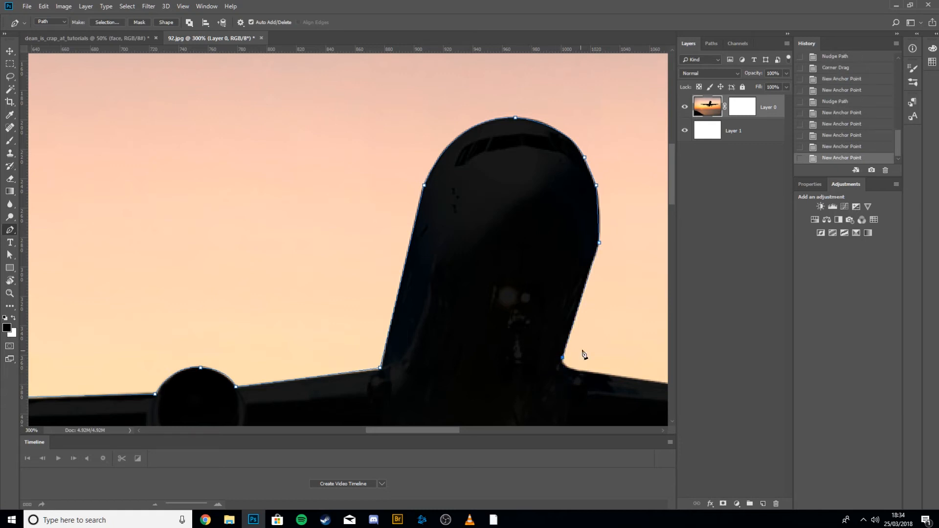
pyautogui.moveTo(594, 404); pyautogui.dragTo(563, 352)
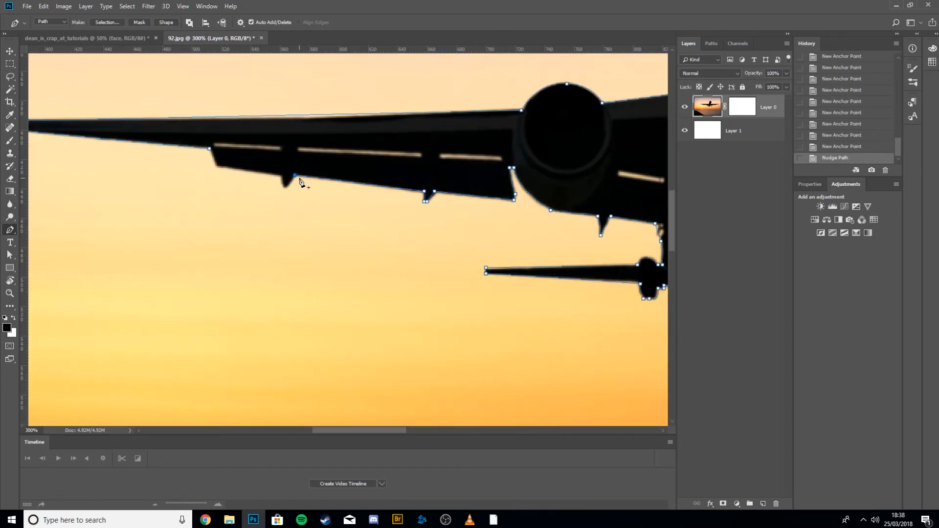
# Step: Trace the last section of the left wing's flap underside and close the path at its starting anchor point
pyautogui.moveTo(282, 177); pyautogui.dragTo(261, 174)
pyautogui.click(263, 174)
pyautogui.click(217, 167)
pyautogui.click(211, 151)
# Step: Load the plane's work path as a selection
pyautogui.click(712, 44)
pyautogui.click(686, 47)
pyautogui.click(708, 43)
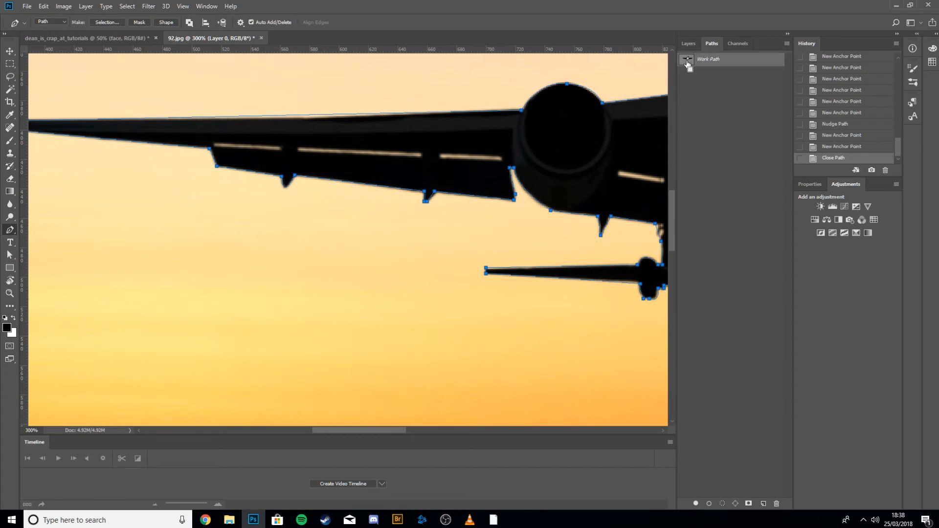
pyautogui.keyDown('ctrl'); pyautogui.click(687, 61); pyautogui.keyUp('ctrl')
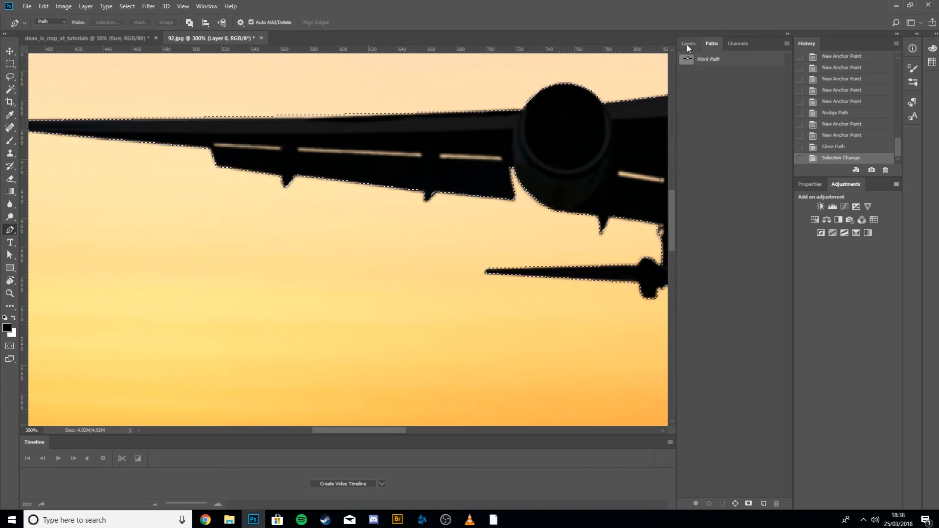
# Step: Fill the plane selection on Layer 0's mask with black and invert the mask to isolate the plane on white
pyautogui.click(688, 44)
pyautogui.click(735, 114)
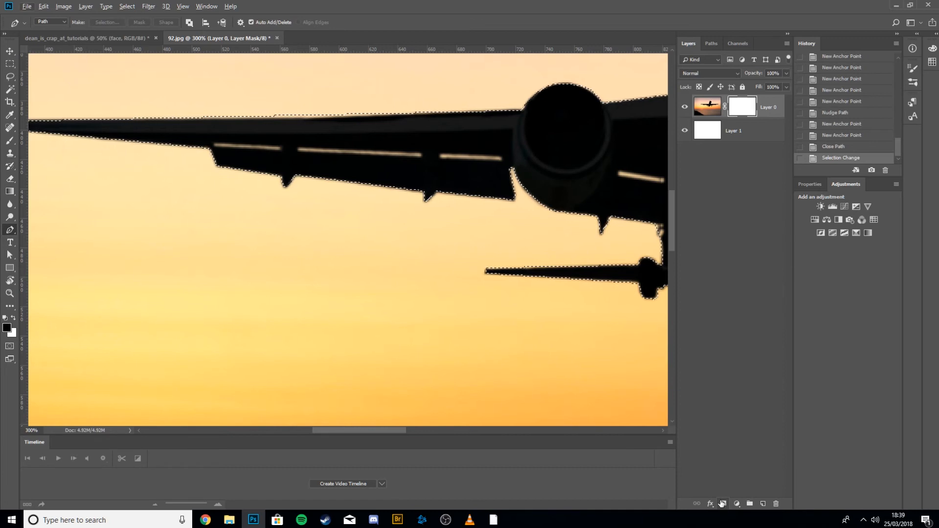
pyautogui.hotkey('alt', 'BackSpace')
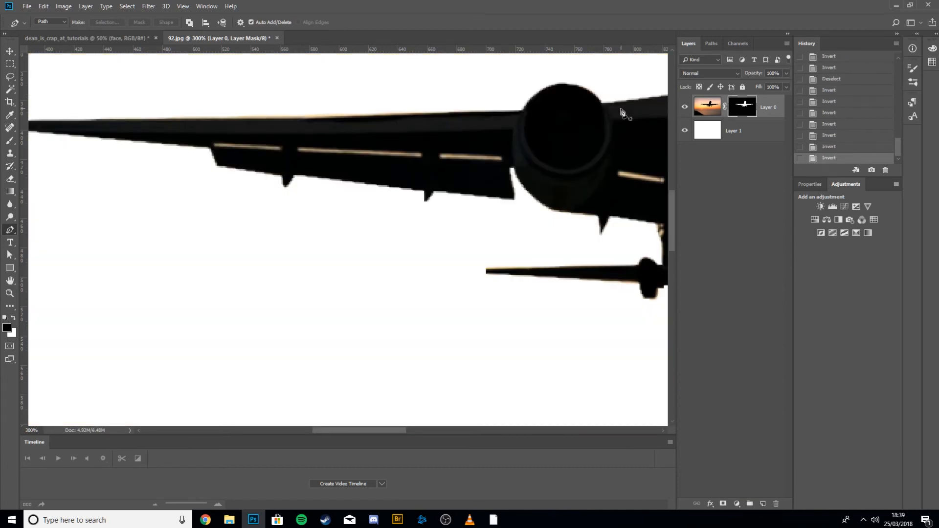
pyautogui.scroll(-4, 621, 112)
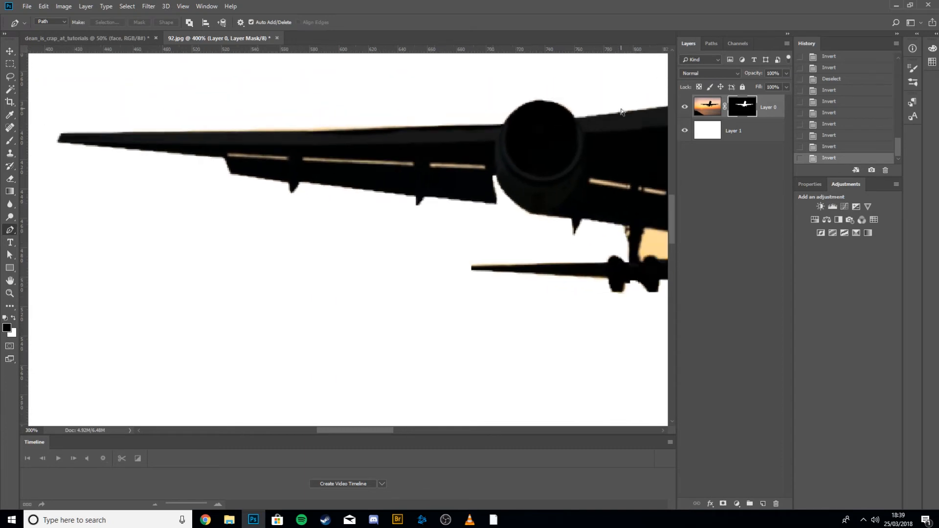
# Step: Undo the mask inversions, fill, selection and path closing, keeping the Pen tool in Path mode
pyautogui.hotkey('ctrl', 'alt', 'z')
pyautogui.hotkey('ctrl', 'alt', 'z')
pyautogui.hotkey('ctrl', 'alt', 'z')
pyautogui.hotkey('ctrl', 'alt', 'z')
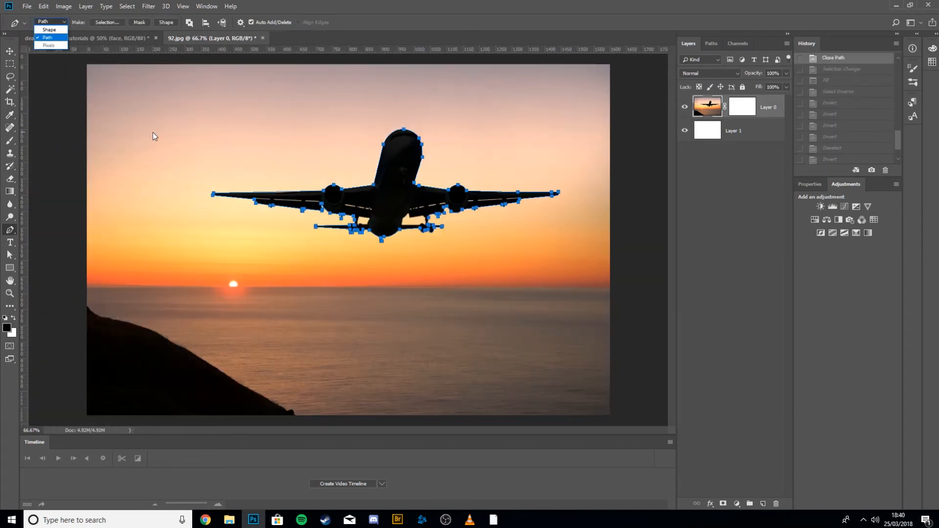
pyautogui.click(156, 137)
pyautogui.hotkey('ctrl', 'alt', 'z')
# Step: Try deleting Layer 0's mask without applying it and adding an anchor point in the sky, and undo both
pyautogui.click(752, 113)
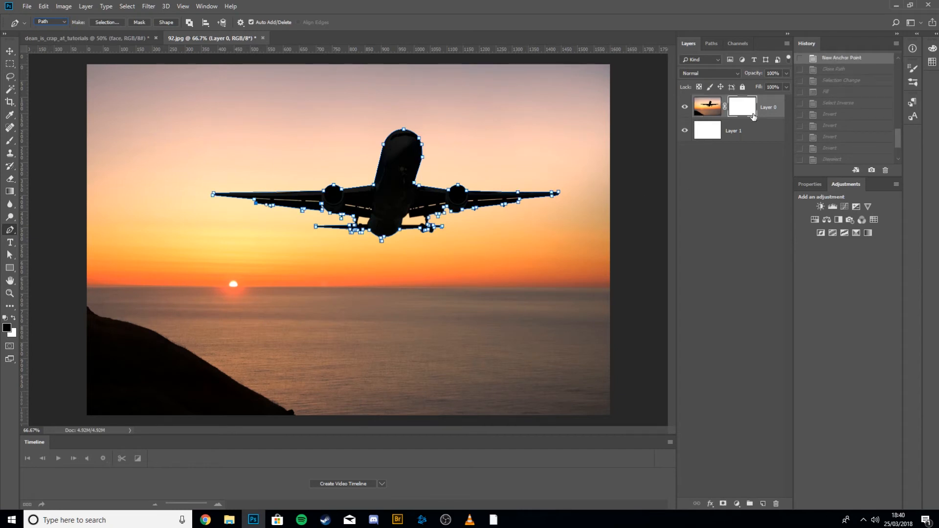
pyautogui.click(716, 111)
pyautogui.moveTo(751, 114); pyautogui.dragTo(776, 504)
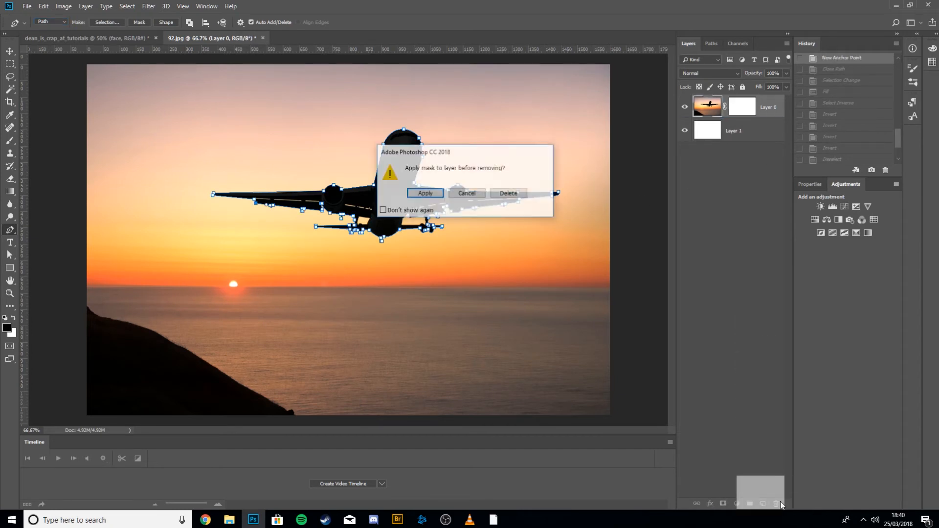
pyautogui.click(509, 194)
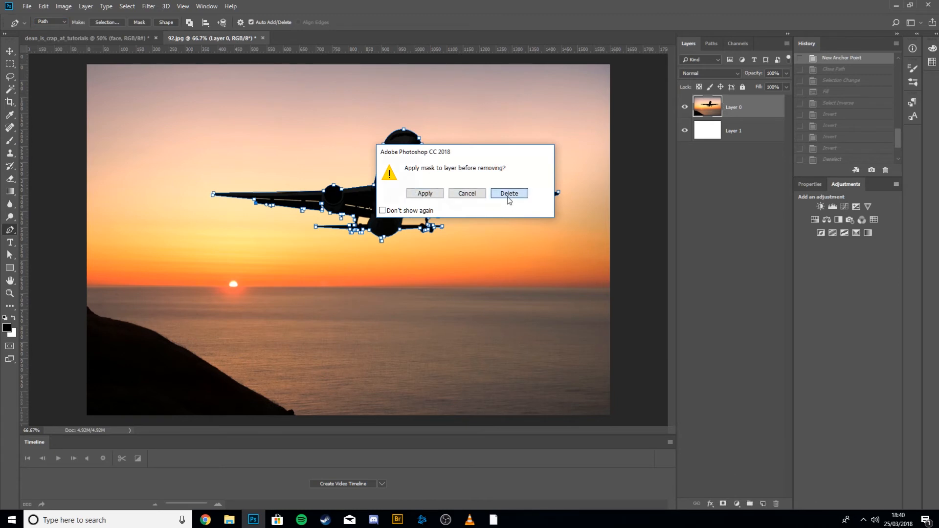
pyautogui.click(215, 146)
pyautogui.hotkey('ctrl', 'alt', 'z')
pyautogui.hotkey('ctrl', 'alt', 'z')
pyautogui.hotkey('ctrl', 'alt', 'z')
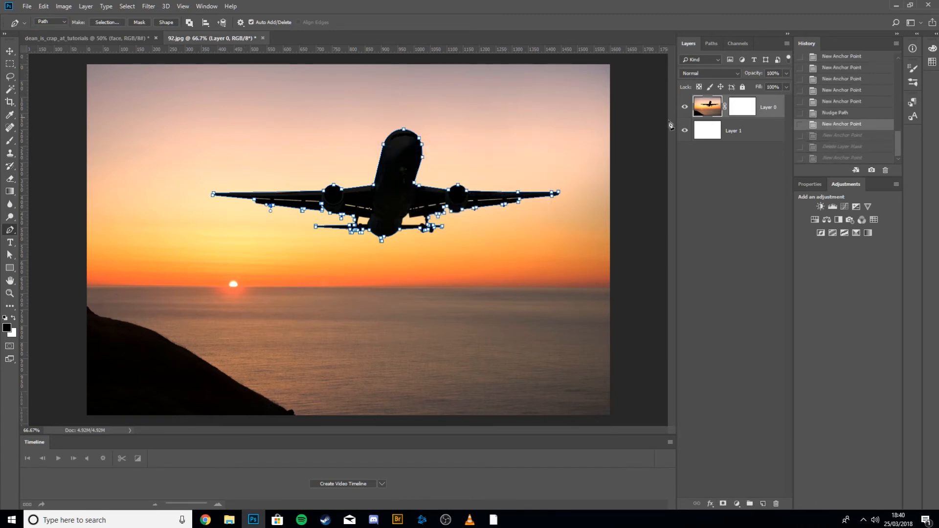
# Step: Delete the work path around the plane
pyautogui.press('Delete')
pyautogui.press('Delete')
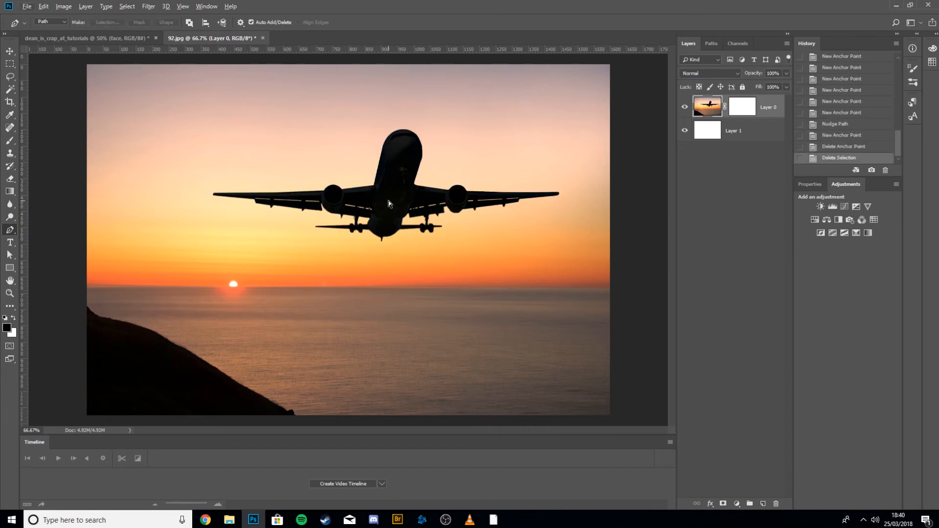
# Step: Switch the Pen tool to Shape mode and start a path from the left wing root up the fuselage's left side
pyautogui.hotkey('ctrl', '+')
pyautogui.hotkey('ctrl', '+')
pyautogui.moveTo(388, 200)
pyautogui.mouseDown()
pyautogui.moveTo(366, 502)
pyautogui.moveTo(365, 164)
pyautogui.moveTo(379, 188)
pyautogui.mouseUp()
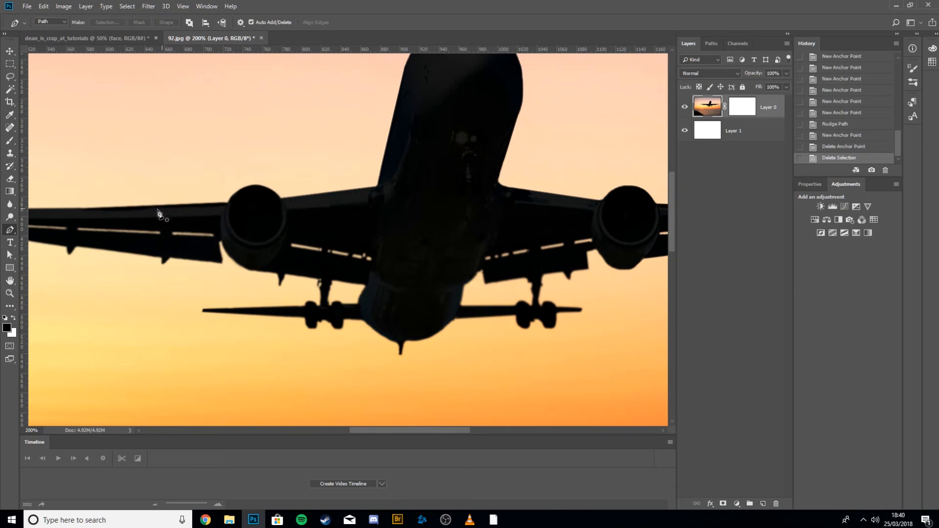
pyautogui.click(45, 21)
pyautogui.click(45, 28)
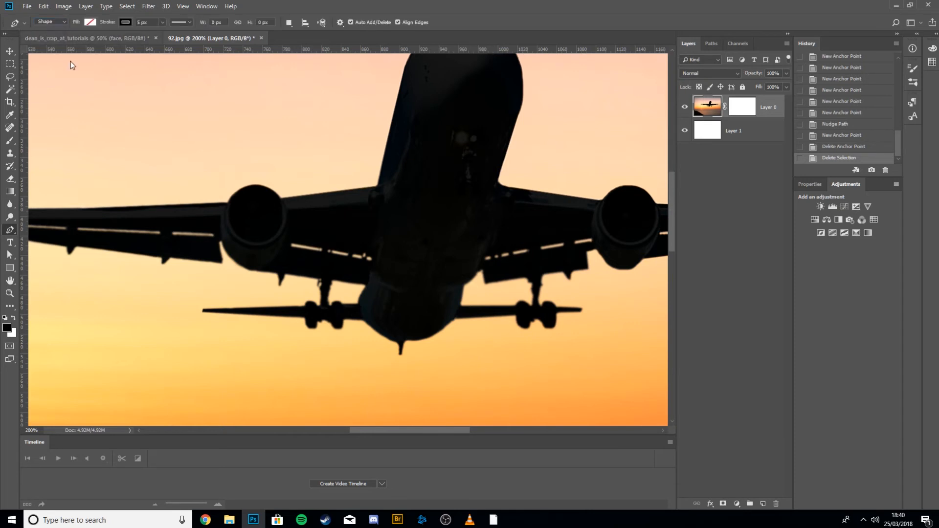
pyautogui.click(374, 186)
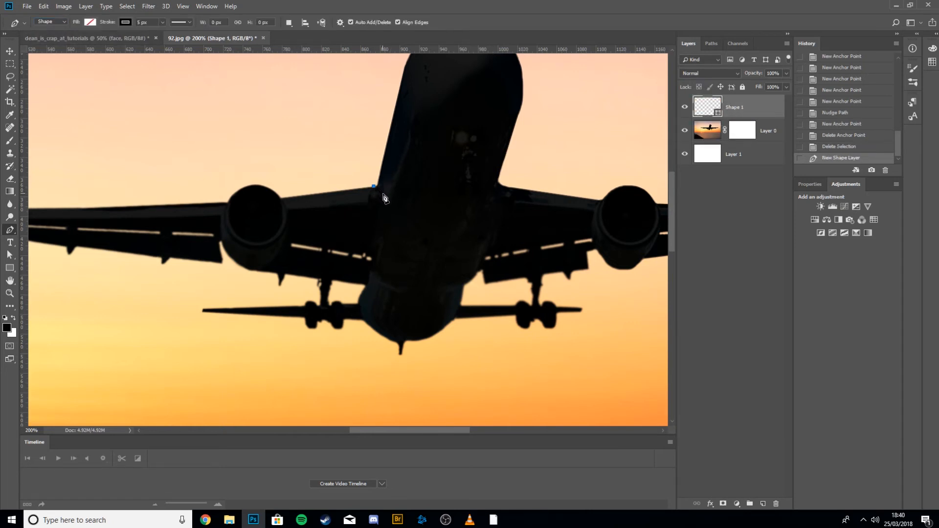
pyautogui.moveTo(398, 228); pyautogui.dragTo(375, 345)
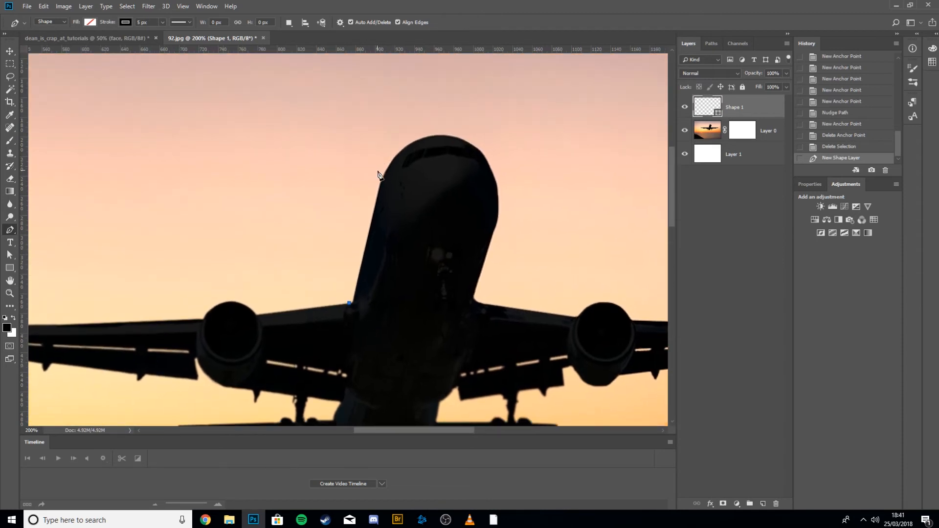
pyautogui.click(381, 175)
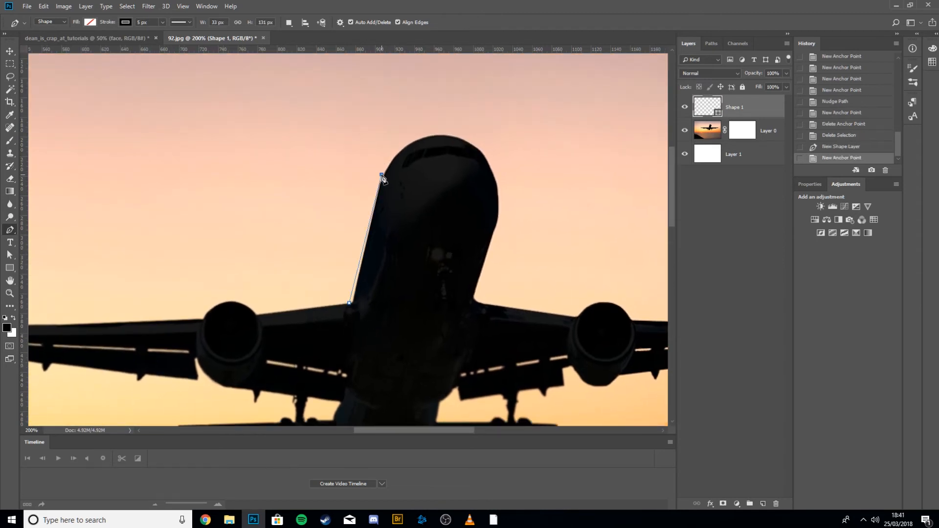
# Step: Trace the curved nose and the fuselage's right side down to the right wing root
pyautogui.moveTo(434, 134); pyautogui.dragTo(453, 135)
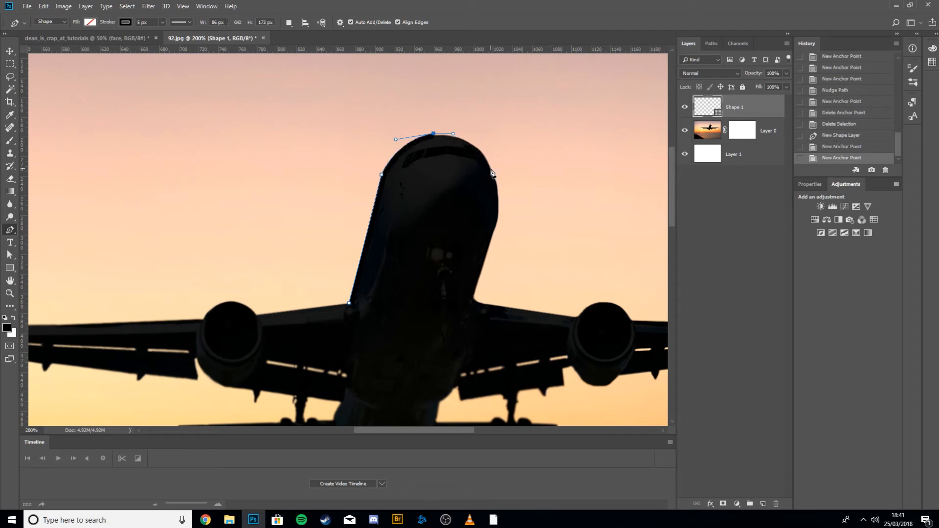
pyautogui.moveTo(491, 168); pyautogui.dragTo(497, 190)
pyautogui.click(497, 188)
pyautogui.click(499, 198)
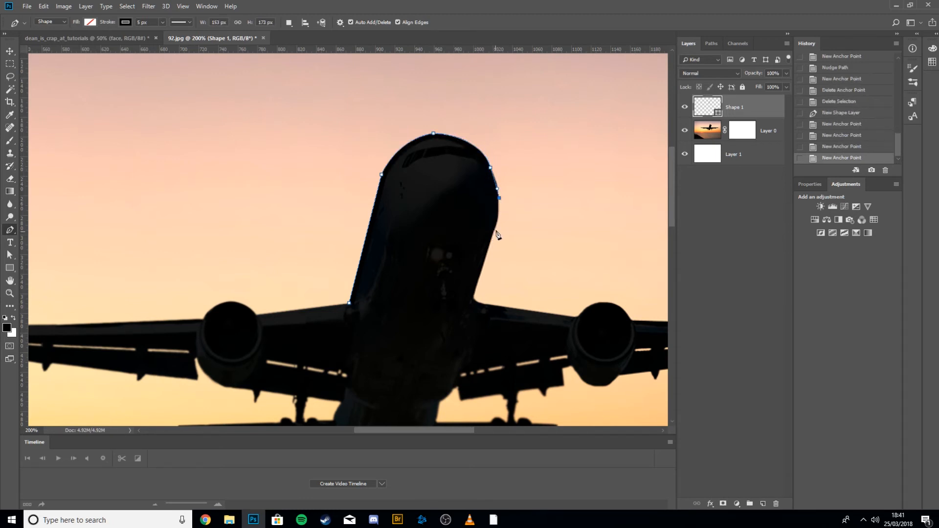
pyautogui.click(497, 221)
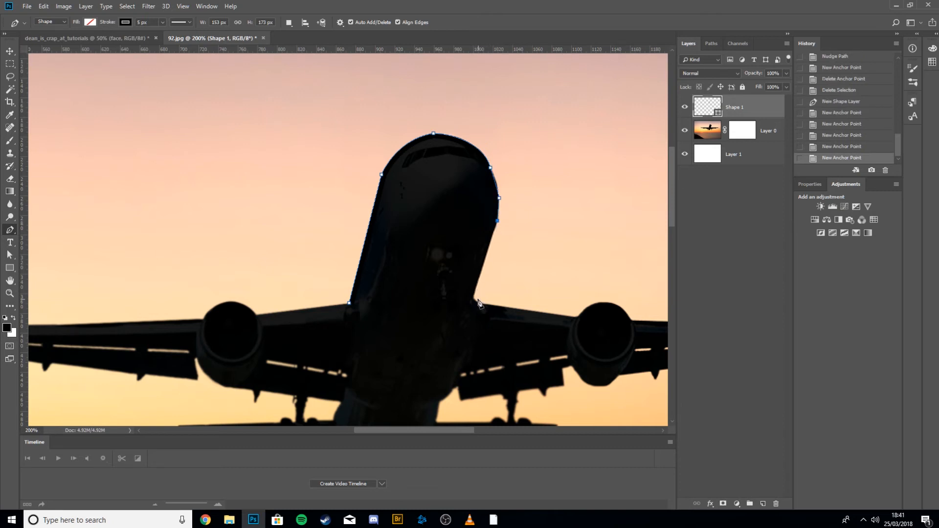
pyautogui.click(473, 301)
pyautogui.press('Up')
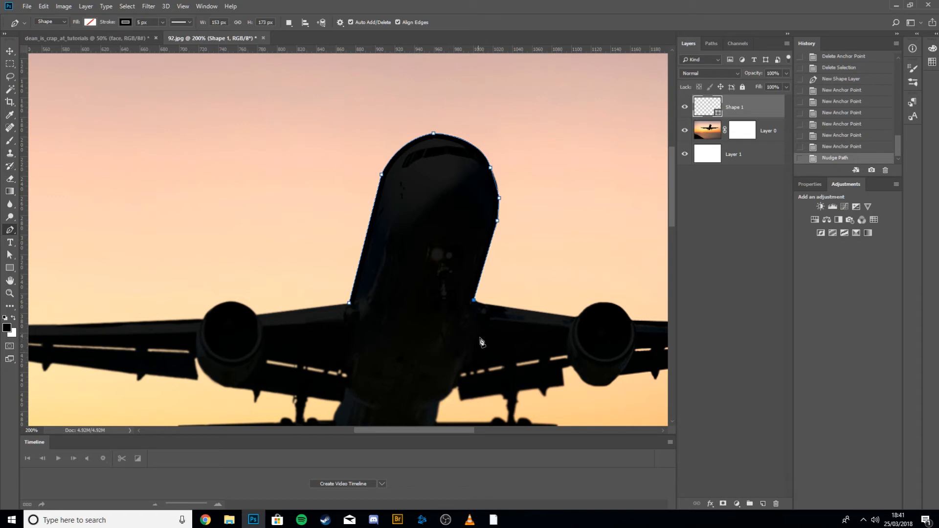
# Step: Trace the right wing's front edge to the engine and back along the flaps' lower edge to the fuselage
pyautogui.click(575, 318)
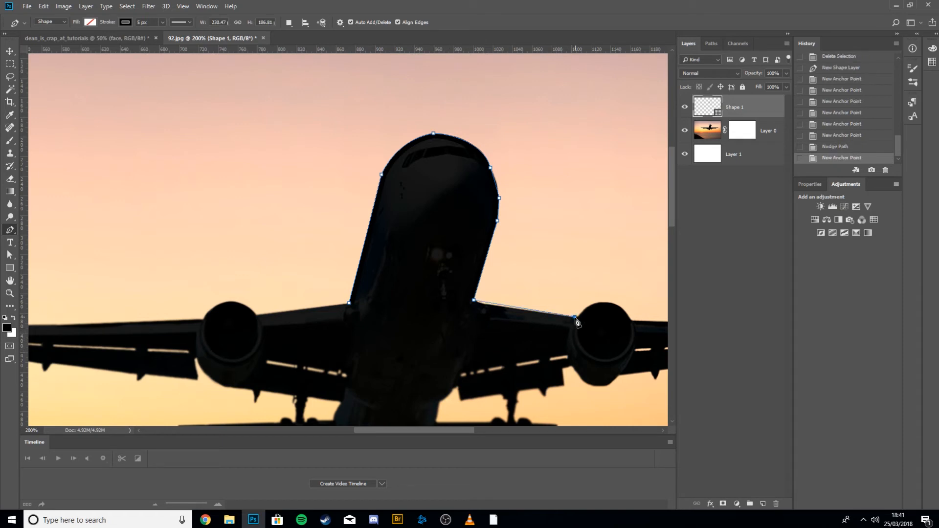
pyautogui.click(572, 356)
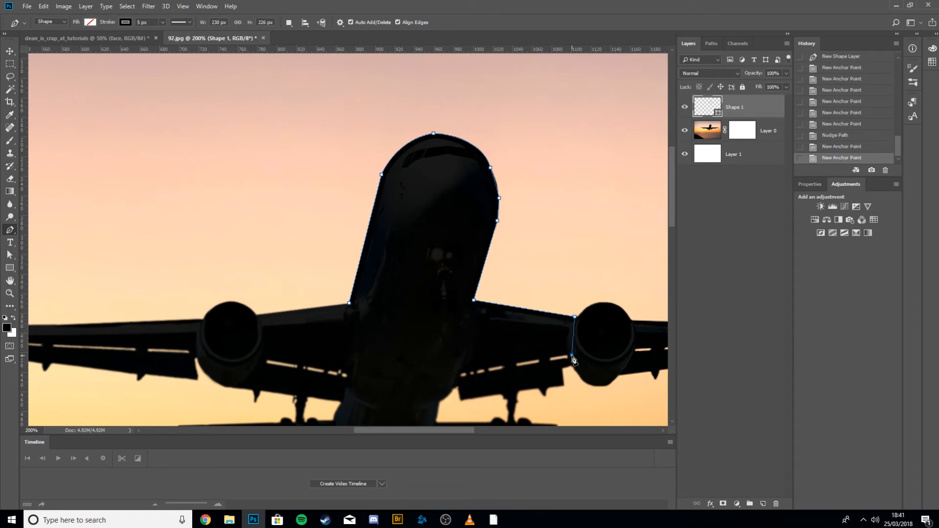
pyautogui.click(572, 363)
pyautogui.click(564, 369)
pyautogui.click(565, 386)
pyautogui.click(549, 386)
pyautogui.click(546, 395)
pyautogui.click(539, 388)
pyautogui.click(516, 400)
pyautogui.click(506, 398)
pyautogui.click(502, 394)
pyautogui.click(459, 400)
pyautogui.click(457, 388)
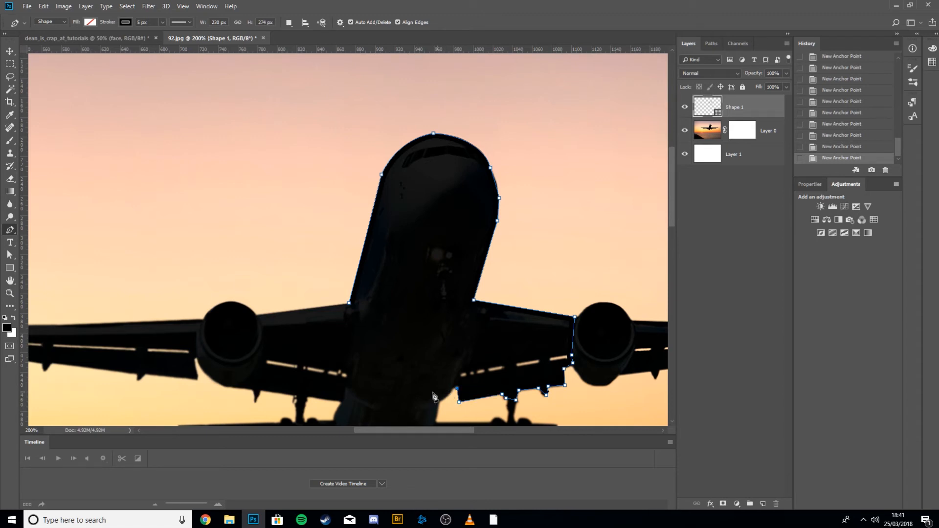
# Step: Continue the path across the fuselage, under the left wing and around the left engine, closing it at the left wing root
pyautogui.click(338, 402)
pyautogui.moveTo(301, 402); pyautogui.dragTo(391, 338)
pyautogui.click(383, 331)
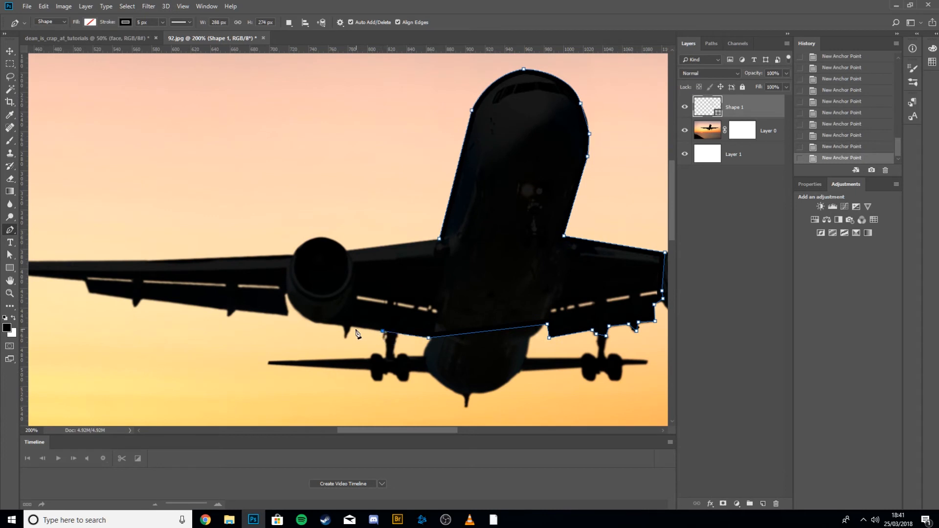
pyautogui.click(351, 325)
pyautogui.click(342, 333)
pyautogui.click(343, 327)
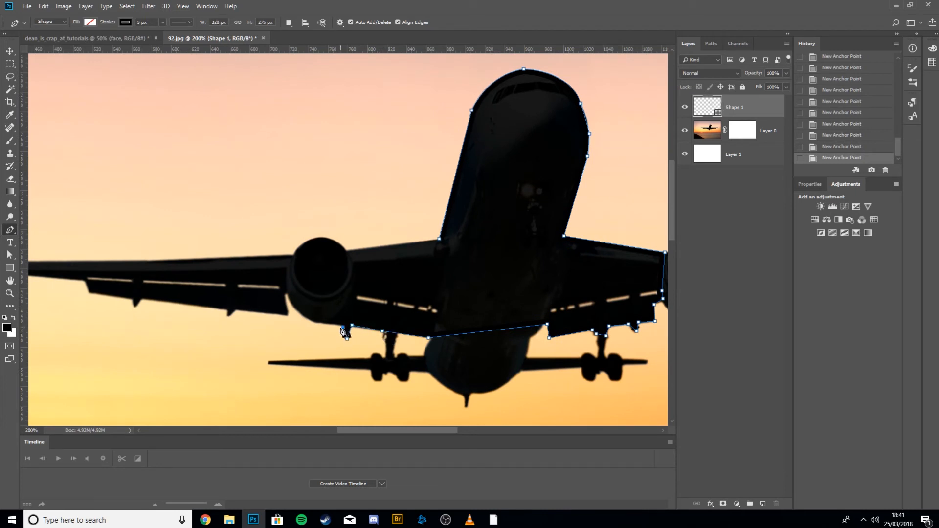
pyautogui.click(316, 322)
pyautogui.click(281, 254)
pyautogui.click(288, 255)
pyautogui.moveTo(319, 236); pyautogui.dragTo(363, 249)
pyautogui.click(439, 240)
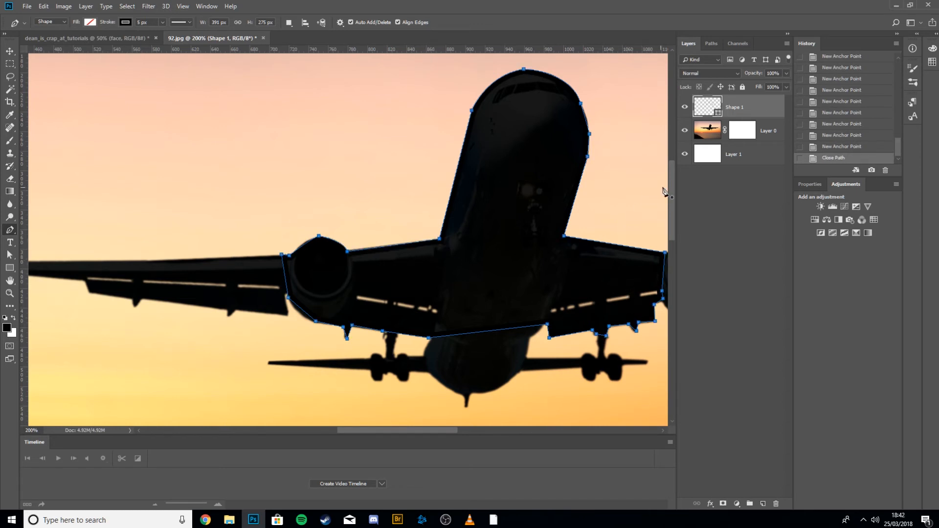
# Step: Replace Layer 0's unapplied layer mask with a vector mask from Shape 1 and delete the Shape 1 layer
pyautogui.moveTo(749, 133); pyautogui.dragTo(777, 505)
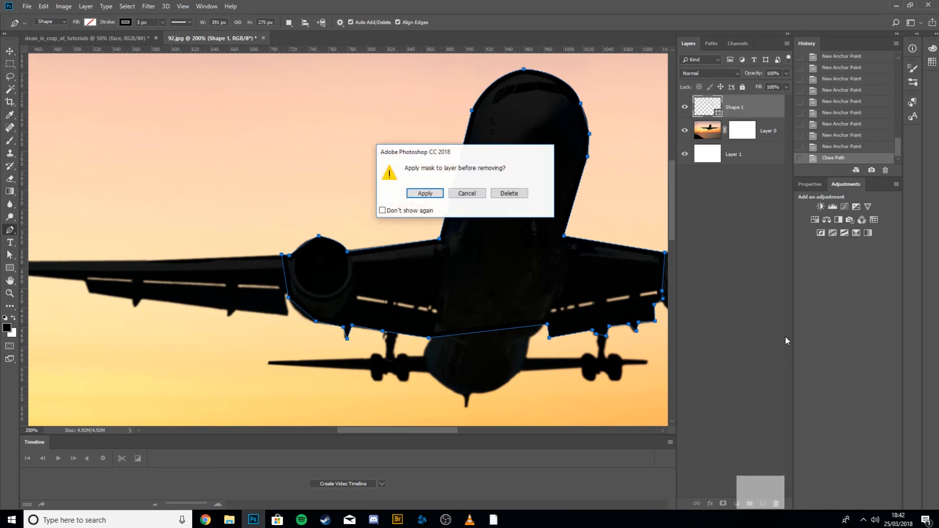
pyautogui.click(506, 194)
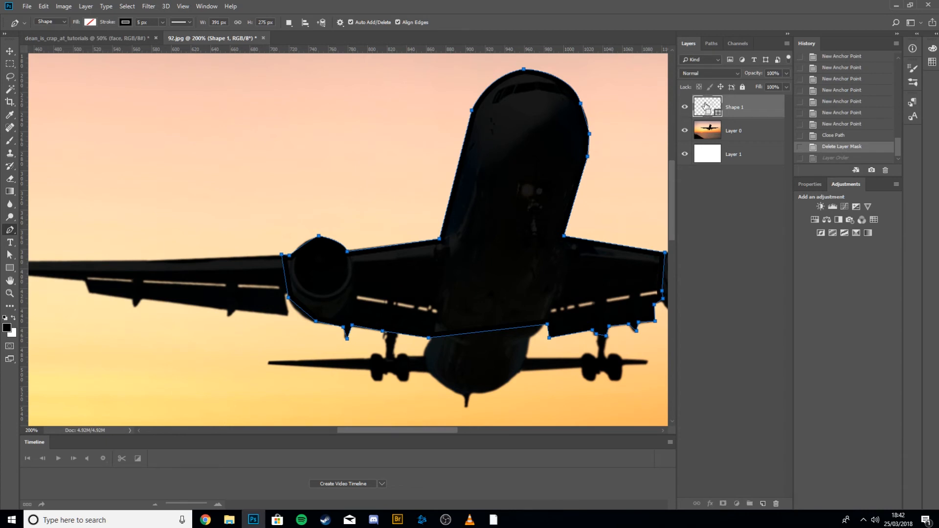
pyautogui.moveTo(706, 106); pyautogui.dragTo(734, 130)
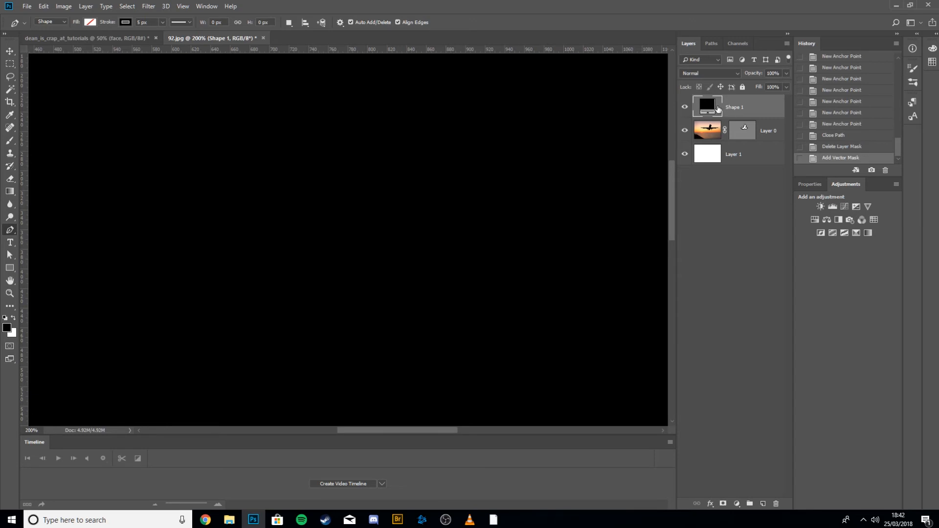
pyautogui.press('Delete')
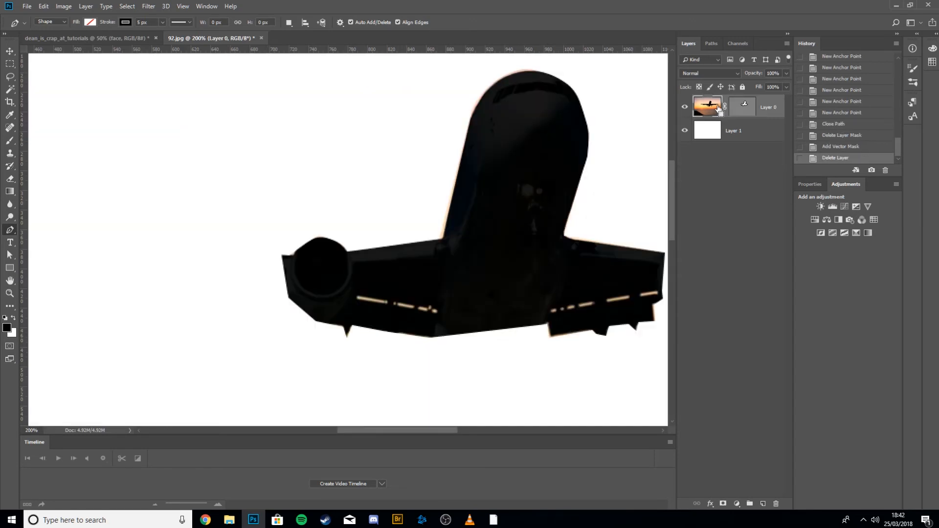
pyautogui.hotkey('ctrl', '-')
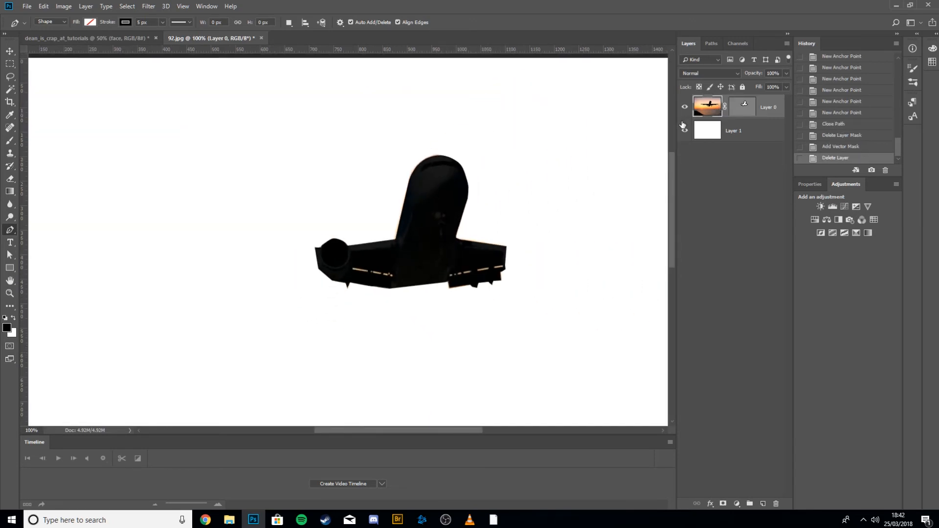
# Step: Activate Layer 0's vector mask and select its anchor point at the left wing root with the Direct Selection tool
pyautogui.click(739, 112)
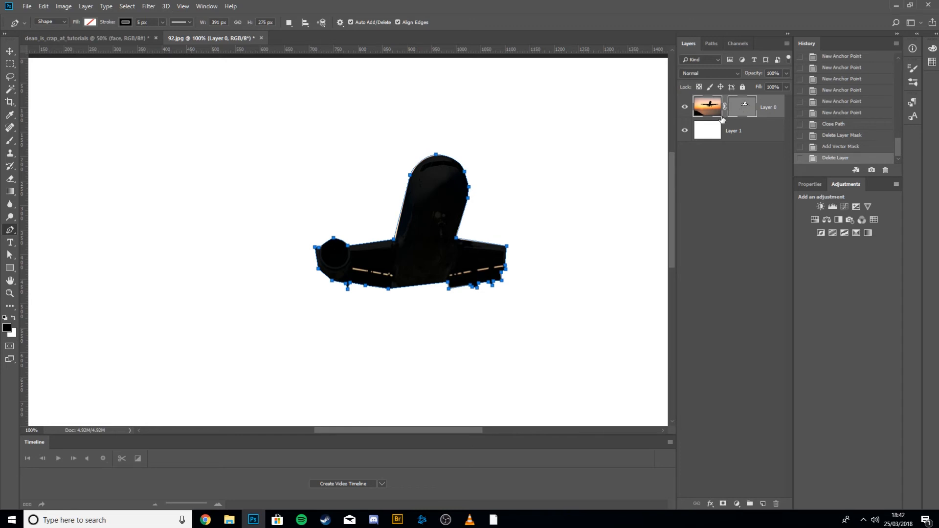
pyautogui.hotkey('ctrl', '+')
pyautogui.hotkey('ctrl', '+')
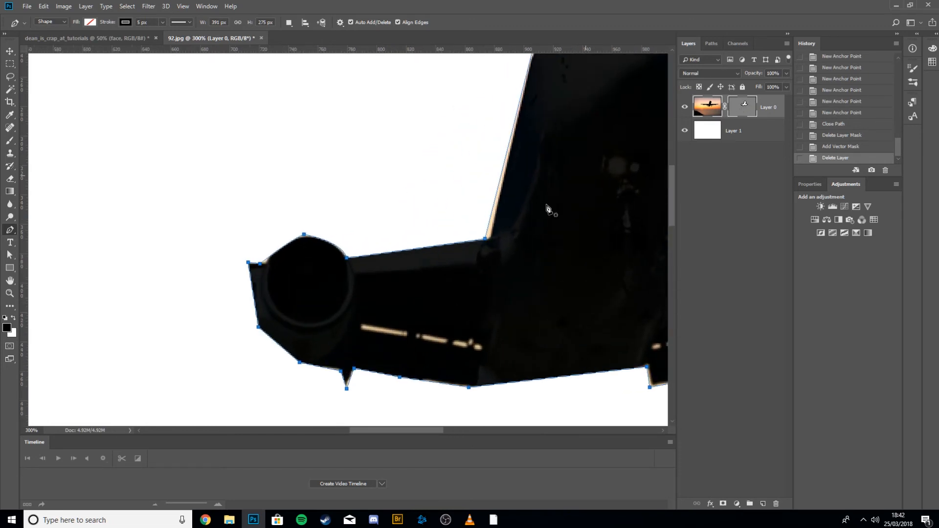
pyautogui.press('a')
pyautogui.click(486, 239)
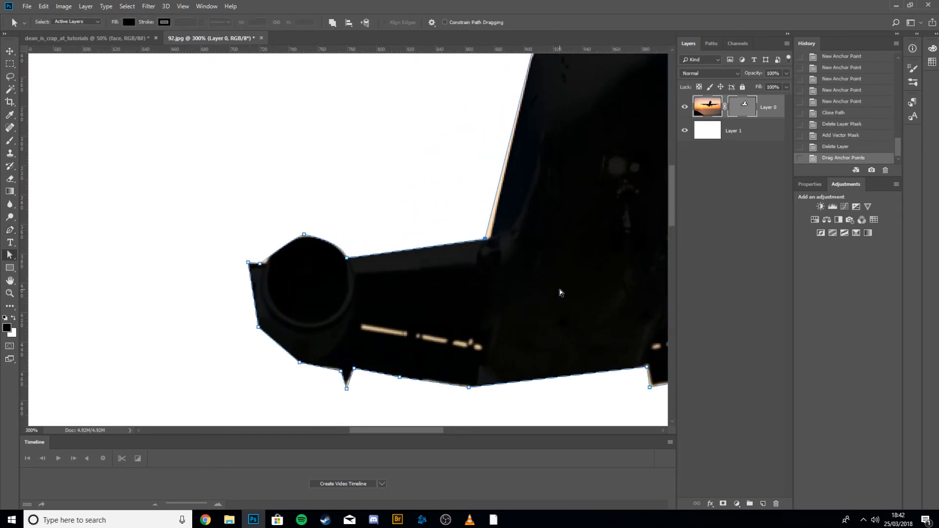
pyautogui.press('Right')
pyautogui.press('Right')
pyautogui.press('Left')
pyautogui.press('Left')
pyautogui.hotkey('ctrl', 'z')
pyautogui.click(360, 230)
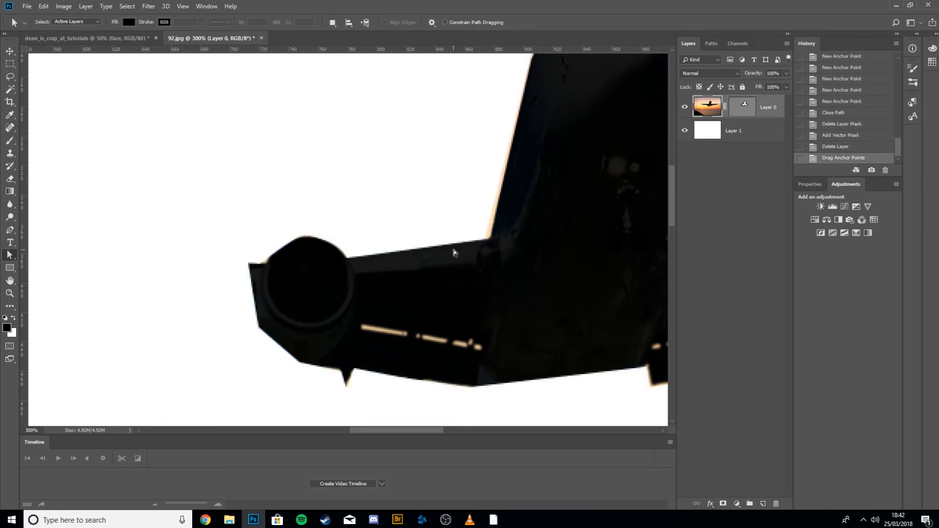
# Step: Nudge the vector mask's anchor point at the left wing root rightwards onto the fuselage edge
pyautogui.click(483, 241)
pyautogui.press('Right')
pyautogui.press('Right')
pyautogui.press('Right')
pyautogui.press('Right')
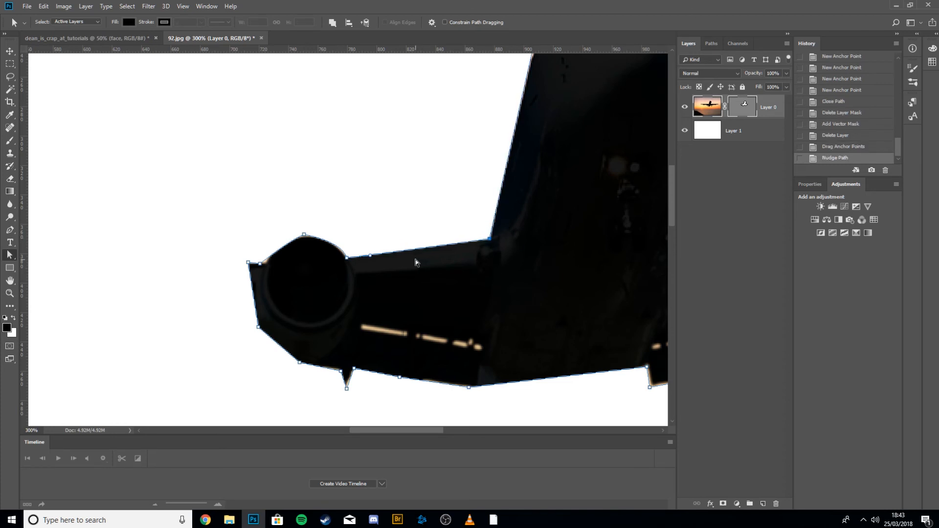
# Step: Reshape the mask curve over the left engine by adjusting its handles and nudging the top anchor point down and right
pyautogui.click(304, 235)
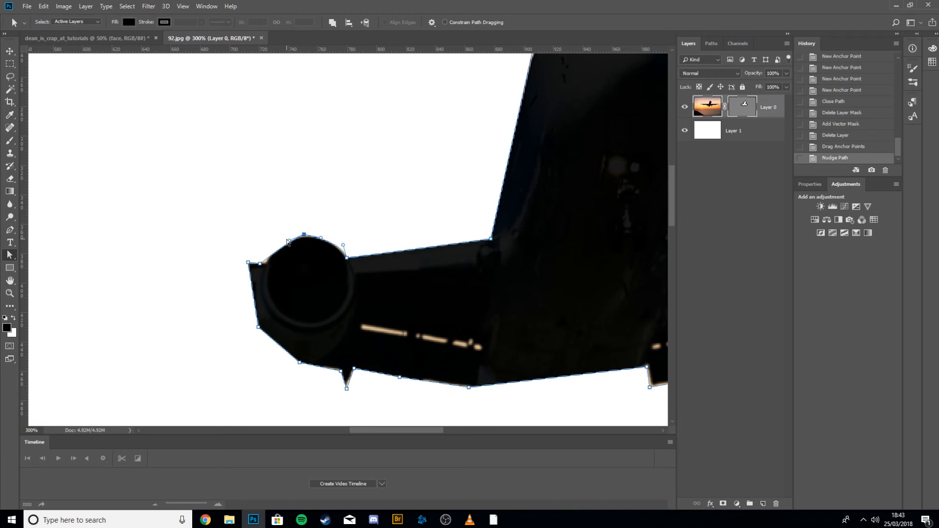
pyautogui.moveTo(290, 241); pyautogui.dragTo(321, 228)
pyautogui.press('Down')
pyautogui.press('Down')
pyautogui.press('Right')
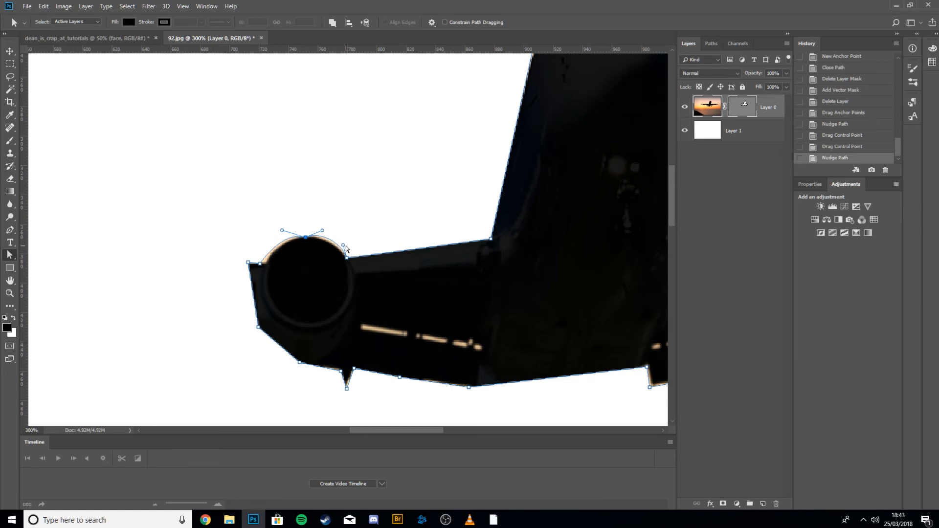
pyautogui.moveTo(345, 246); pyautogui.dragTo(346, 257)
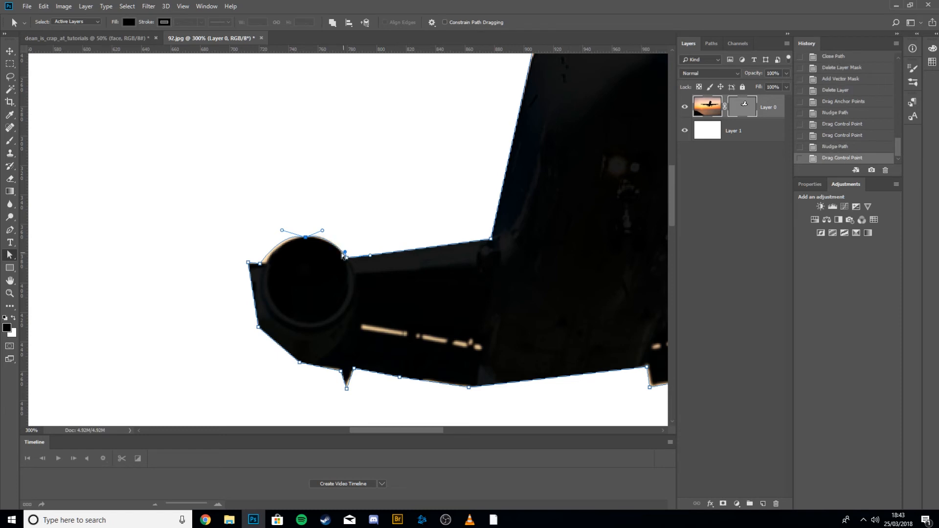
# Step: Nudge the anchor point on the left engine's outer side rightwards to tighten the mask against the engine
pyautogui.click(259, 264)
pyautogui.click(259, 265)
pyautogui.press('Right')
pyautogui.press('Right')
pyautogui.press('Right')
pyautogui.press('Right')
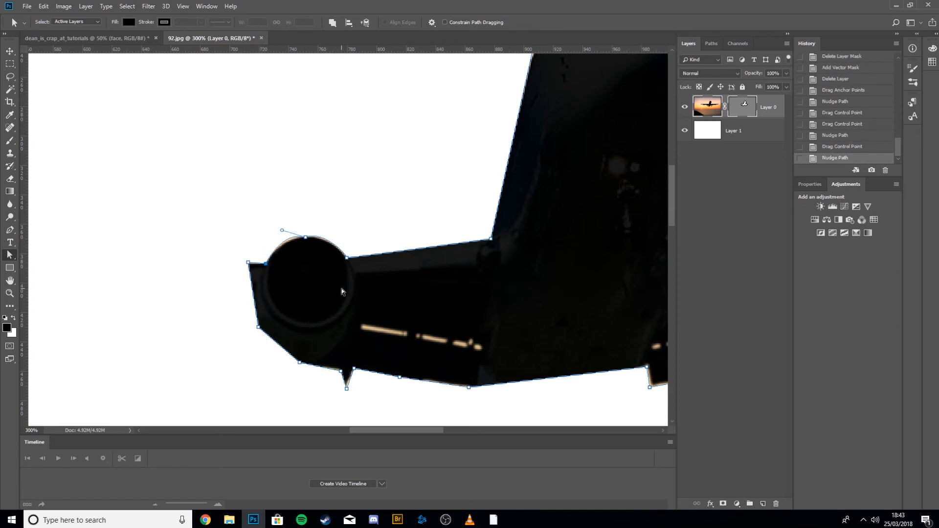
# Step: Nudge the anchor points at the spike under the left wing and the fuselage's lower left corner upwards
pyautogui.click(343, 371)
pyautogui.press('Up')
pyautogui.press('Up')
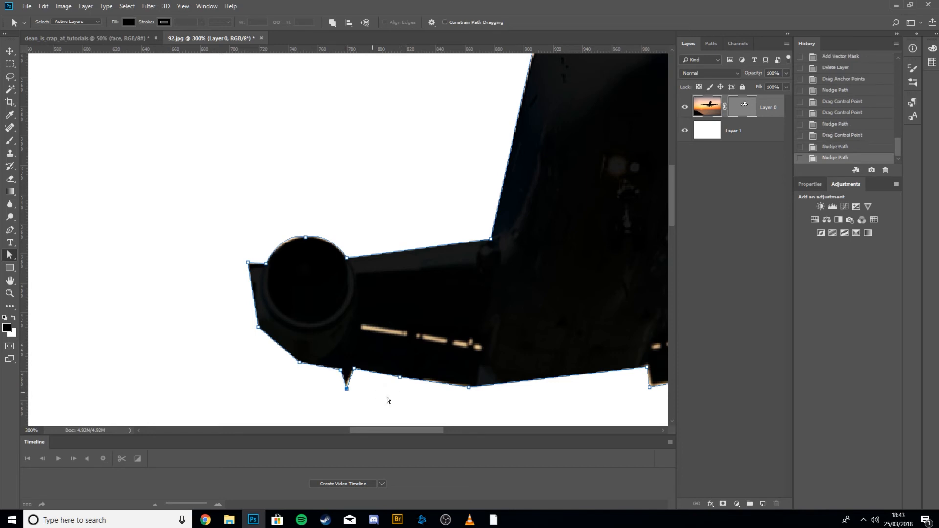
pyautogui.press('Up')
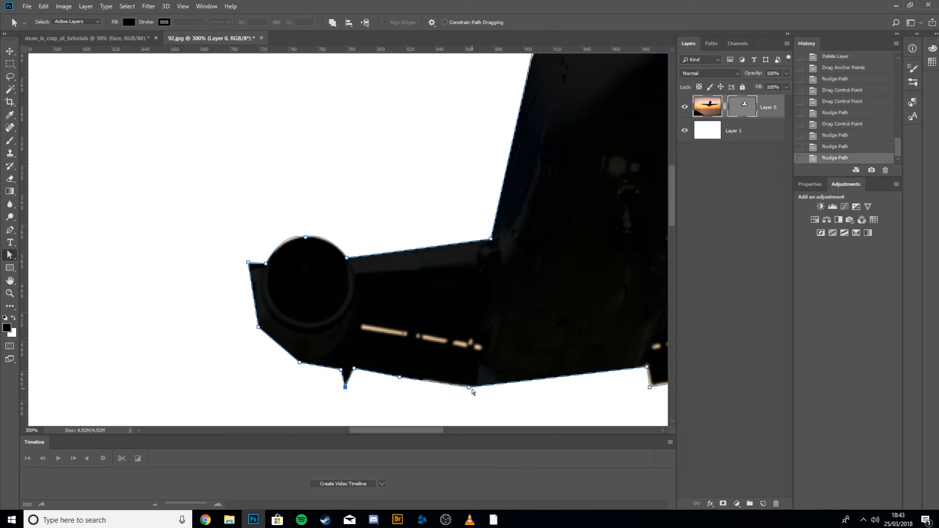
pyautogui.press('Up')
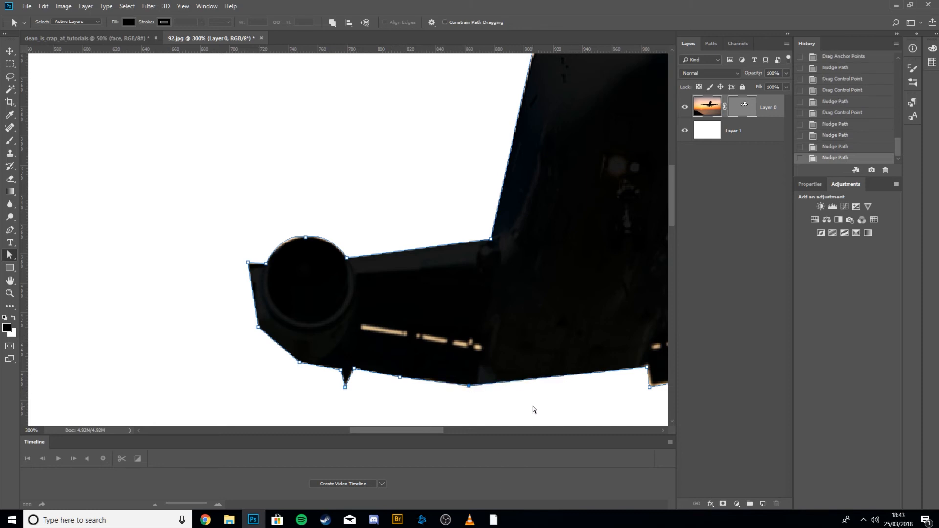
# Step: Nudge the anchor points at the right flap's inner edge, moving the upper one up and the lower corner right
pyautogui.hscroll(5, 465, 331)
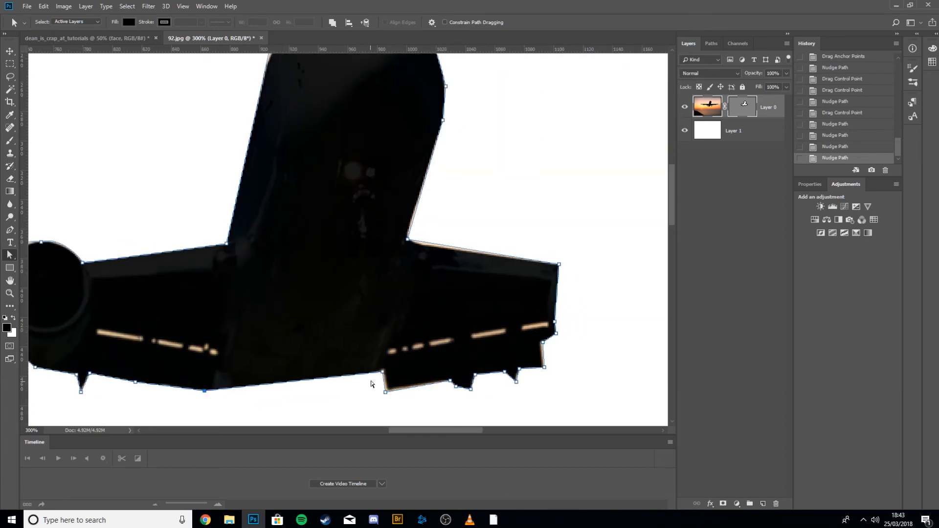
pyautogui.click(382, 372)
pyautogui.press('Up')
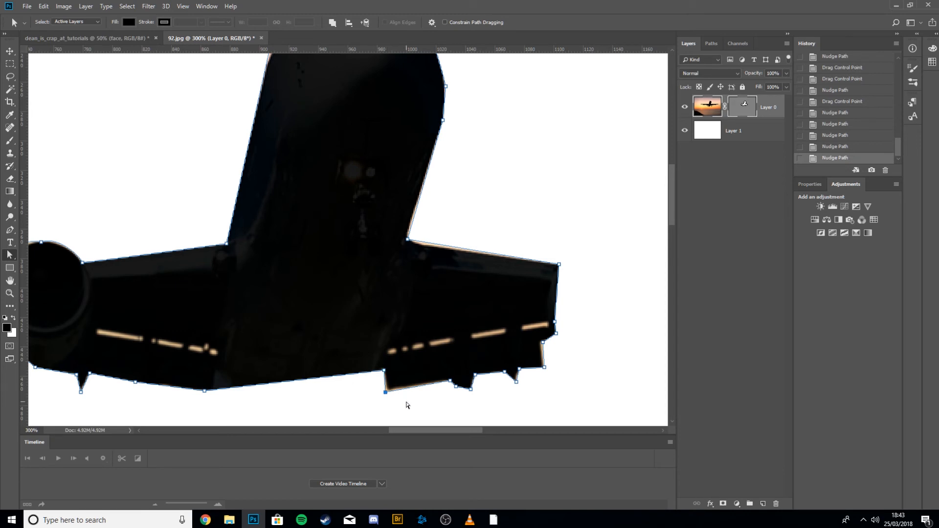
pyautogui.press('Right')
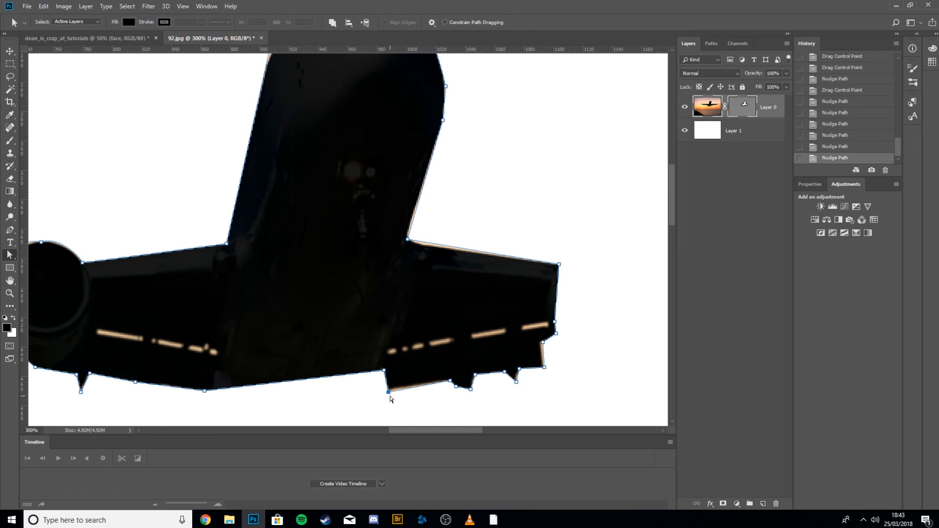
# Step: Nudge the anchor point at the lower inner corner of the right flap up and finish editing the mask path
pyautogui.press('Up')
pyautogui.press('Return')
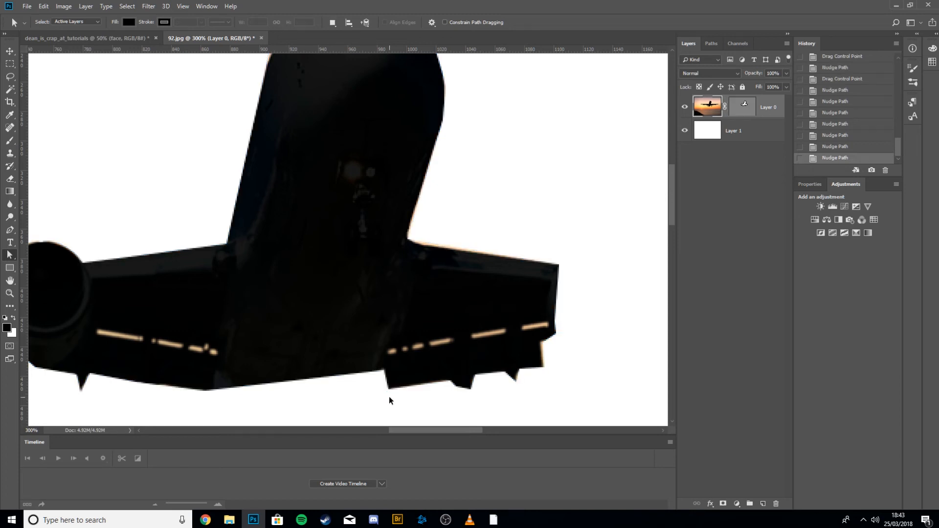
# Step: Compare the cut-out with the full photo by disabling and re-enabling the vector mask on Layer 0
pyautogui.hotkey('ctrl', '+')
pyautogui.hotkey('ctrl', '+')
pyautogui.hotkey('ctrl', '-')
pyautogui.hotkey('ctrl', '-')
pyautogui.hotkey('ctrl', '-')
pyautogui.hotkey('ctrl', '-')
pyautogui.hotkey('ctrl', '-')
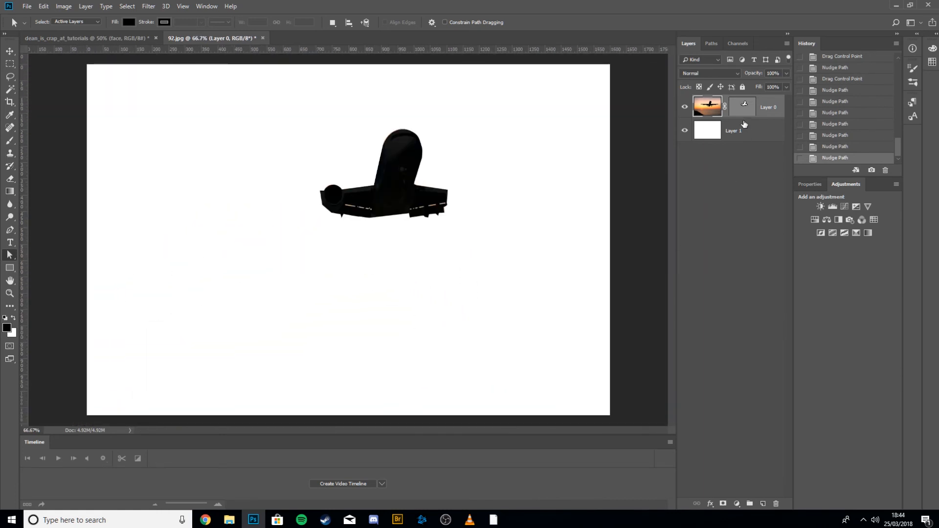
pyautogui.keyDown('shift'); pyautogui.click(748, 106); pyautogui.keyUp('shift')
pyautogui.keyDown('shift'); pyautogui.click(749, 106); pyautogui.keyUp('shift')
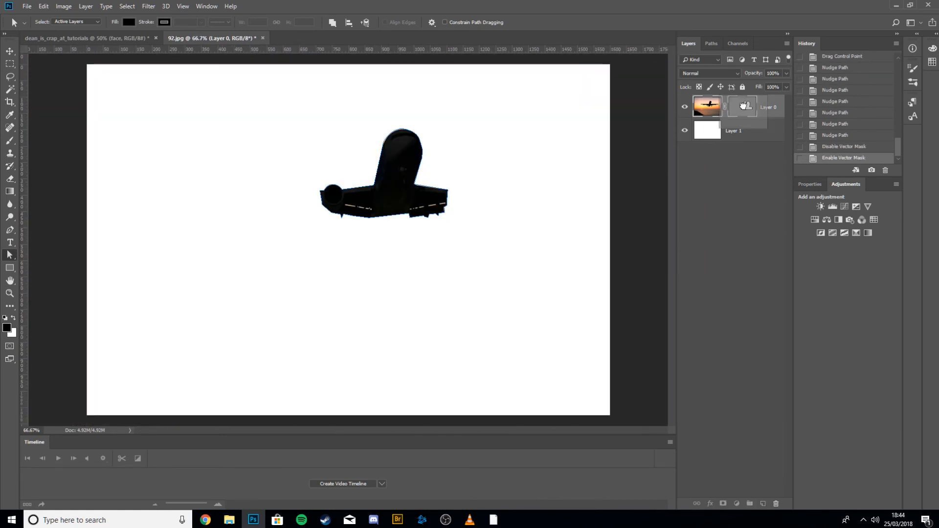
# Step: Delete the vector mask from Layer 0 and undo the deletion
pyautogui.moveTo(749, 106); pyautogui.dragTo(776, 504)
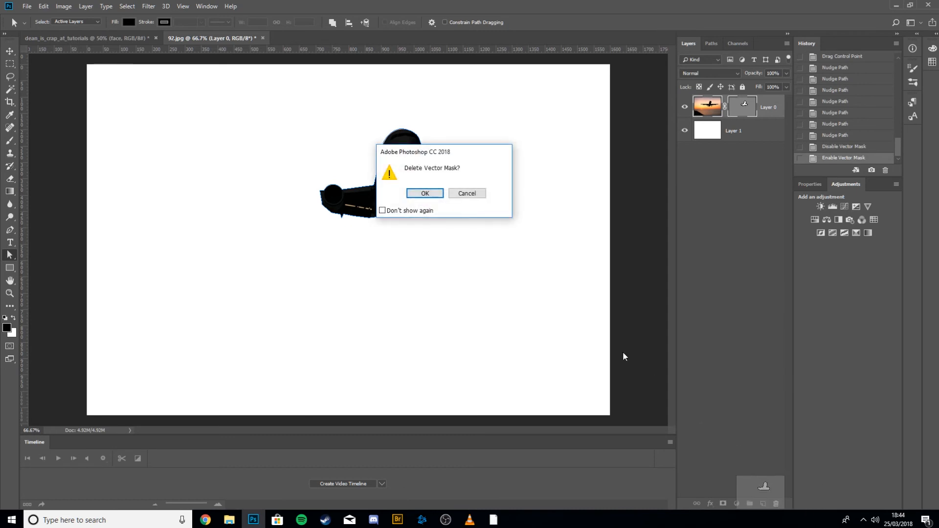
pyautogui.click(437, 194)
pyautogui.hotkey('ctrl', 'z')
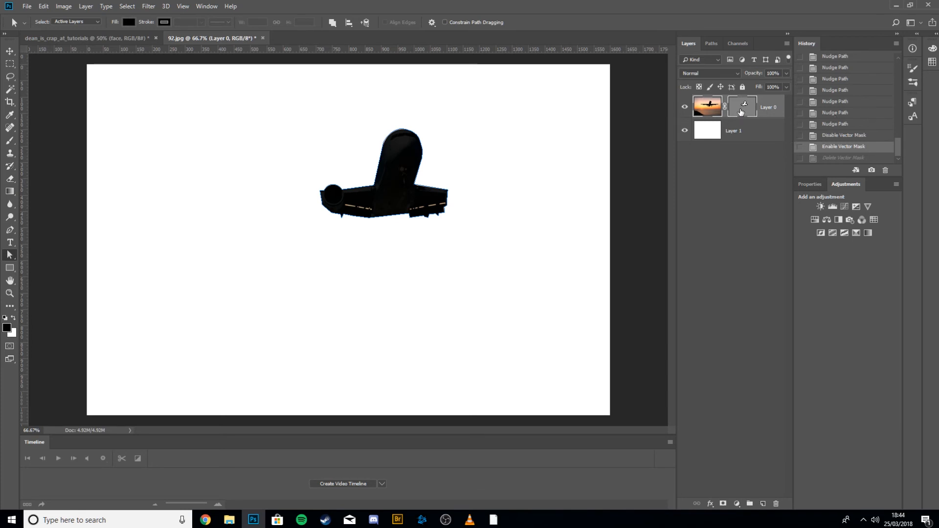
# Step: Toggle Layer 0's vector mask off and on several times, leaving it disabled with its mask properties shown
pyautogui.keyDown('shift'); pyautogui.click(742, 112); pyautogui.keyUp('shift')
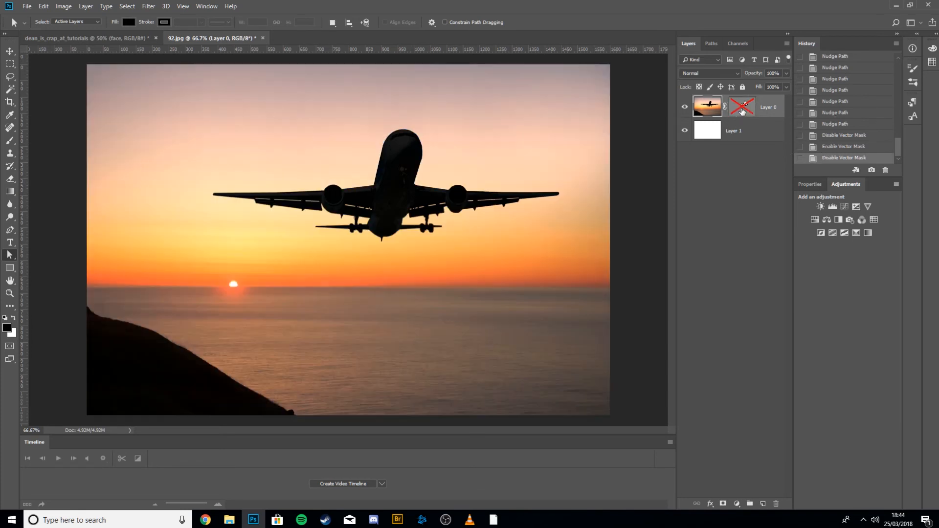
pyautogui.keyDown('shift'); pyautogui.click(742, 112); pyautogui.keyUp('shift')
pyautogui.keyDown('shift'); pyautogui.click(742, 112); pyautogui.keyUp('shift')
pyautogui.keyDown('shift'); pyautogui.click(742, 111); pyautogui.keyUp('shift')
pyautogui.keyDown('shift'); pyautogui.click(742, 112); pyautogui.keyUp('shift')
pyautogui.keyDown('shift'); pyautogui.click(742, 111); pyautogui.keyUp('shift')
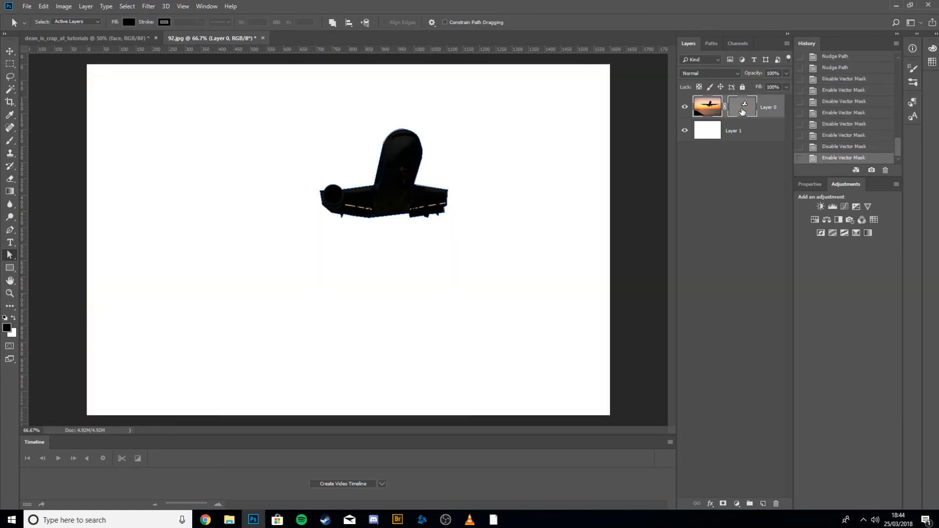
pyautogui.keyDown('shift'); pyautogui.click(742, 112); pyautogui.keyUp('shift')
pyautogui.keyDown('shift'); pyautogui.click(742, 112); pyautogui.keyUp('shift')
pyautogui.keyDown('shift'); pyautogui.click(742, 111); pyautogui.keyUp('shift')
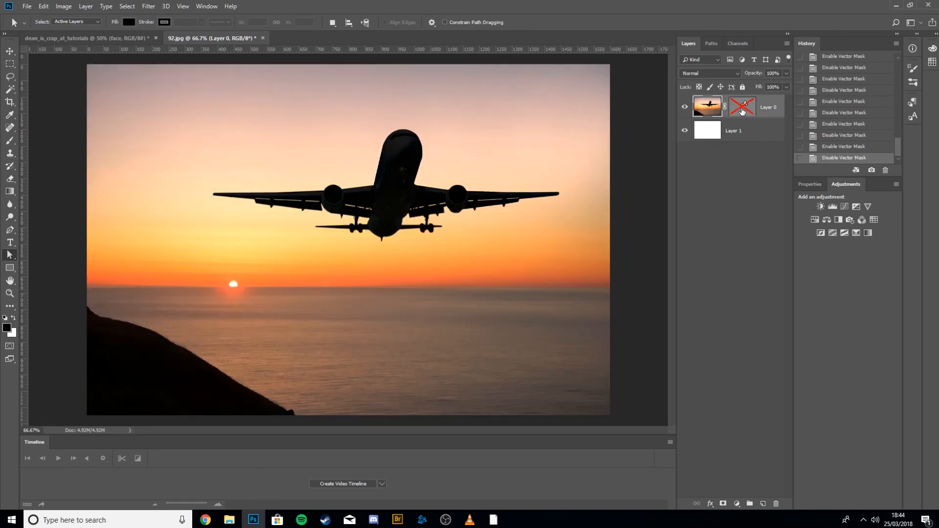
pyautogui.keyDown('shift'); pyautogui.click(742, 112); pyautogui.keyUp('shift')
pyautogui.keyDown('shift'); pyautogui.click(742, 111); pyautogui.keyUp('shift')
pyautogui.keyDown('shift'); pyautogui.click(742, 111); pyautogui.keyUp('shift')
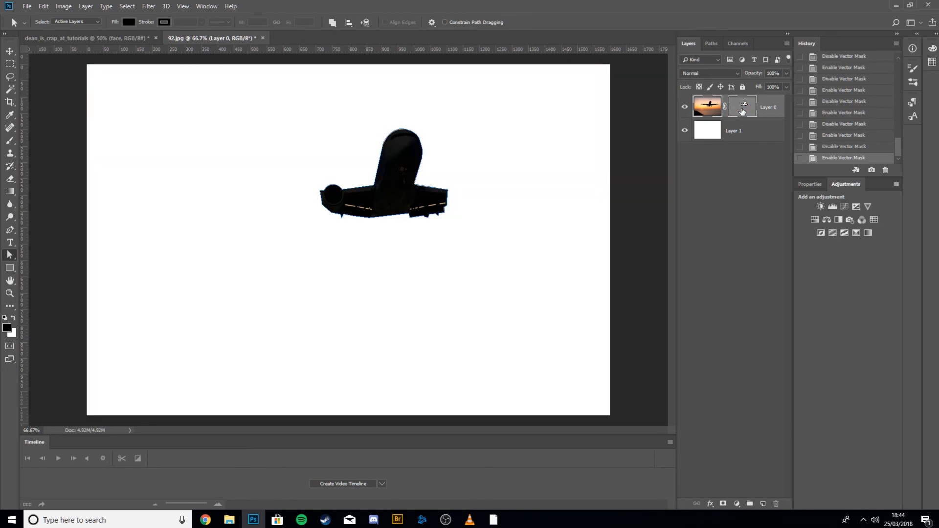
pyautogui.keyDown('shift'); pyautogui.click(742, 112); pyautogui.keyUp('shift')
pyautogui.keyDown('shift'); pyautogui.click(742, 112); pyautogui.keyUp('shift')
pyautogui.doubleClick(742, 112)
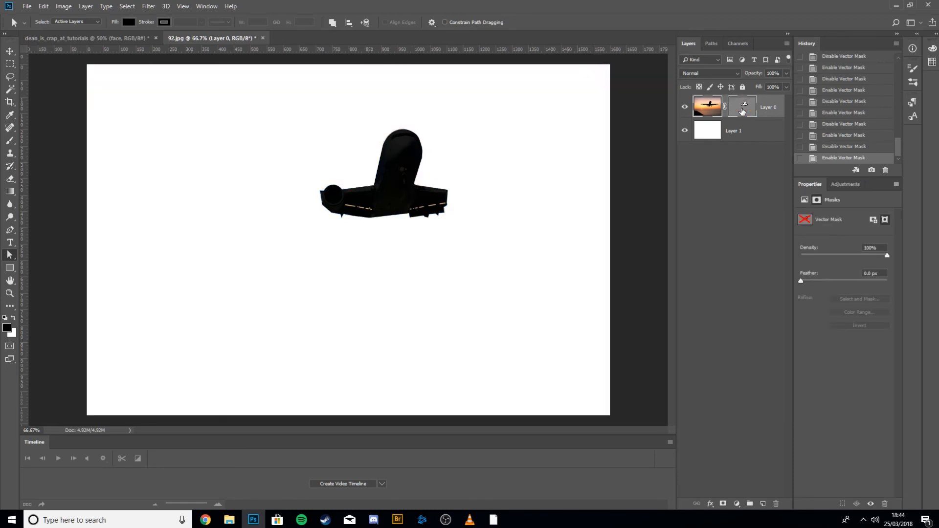
pyautogui.keyDown('shift'); pyautogui.click(742, 112); pyautogui.keyUp('shift')
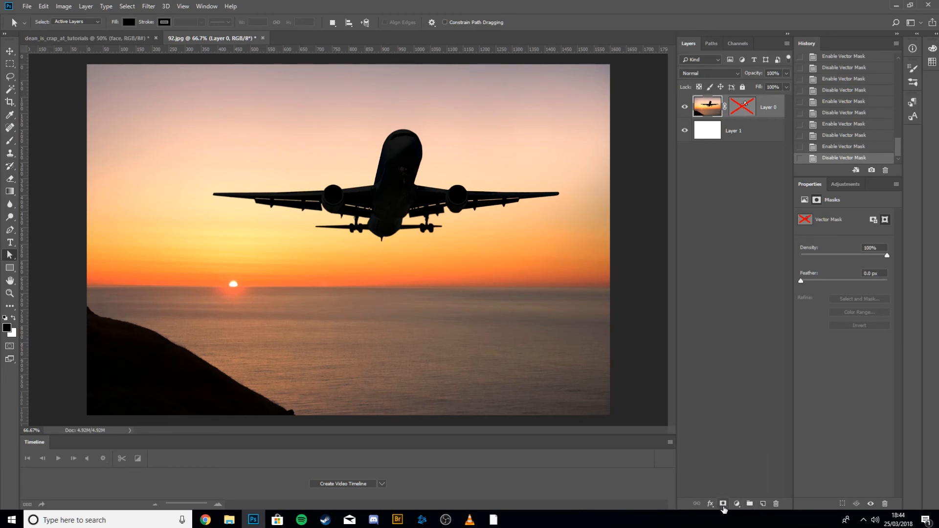
# Step: Add a layer mask to Layer 0 and paint a winding black brush stroke over the sea and horizon
pyautogui.click(723, 504)
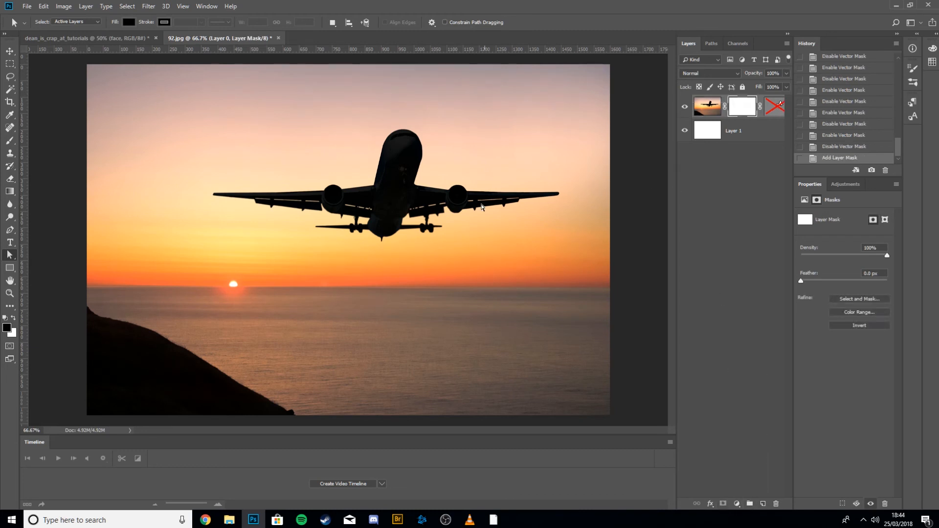
pyautogui.press('b')
pyautogui.moveTo(471, 242)
pyautogui.mouseDown()
pyautogui.moveTo(328, 266)
pyautogui.moveTo(366, 307)
pyautogui.moveTo(483, 318)
pyautogui.mouseUp()
pyautogui.moveTo(402, 282); pyautogui.dragTo(341, 326)
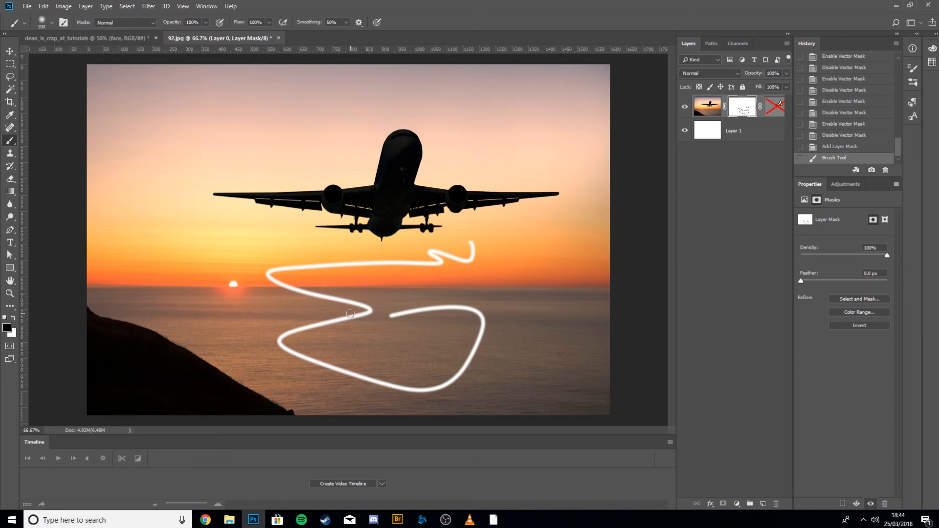
# Step: Enlarge the brush to 1100 and paint a big soft black spot on the layer mask below the plane
pyautogui.press(']')
pyautogui.press(']')
pyautogui.press(']')
pyautogui.press(']')
pyautogui.press(']')
pyautogui.press(']')
pyautogui.press(']')
pyautogui.press(']')
pyautogui.press(']')
pyautogui.press(']')
pyautogui.press(']')
pyautogui.press(']')
pyautogui.press(']')
pyautogui.press(']')
pyautogui.moveTo(413, 296); pyautogui.dragTo(386, 272)
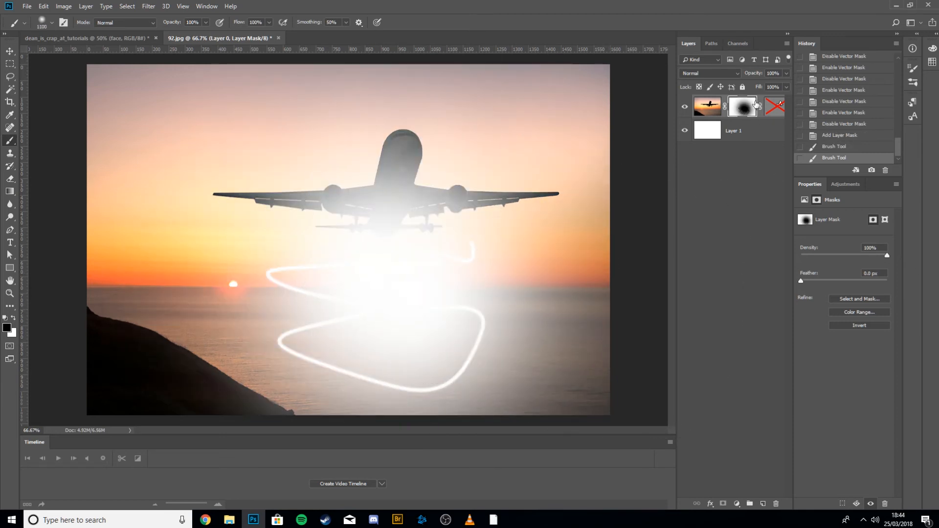
# Step: Disable and re-enable the painted layer mask twice to compare the image with and without it
pyautogui.keyDown('shift'); pyautogui.click(744, 113); pyautogui.keyUp('shift')
pyautogui.keyDown('shift'); pyautogui.click(742, 114); pyautogui.keyUp('shift')
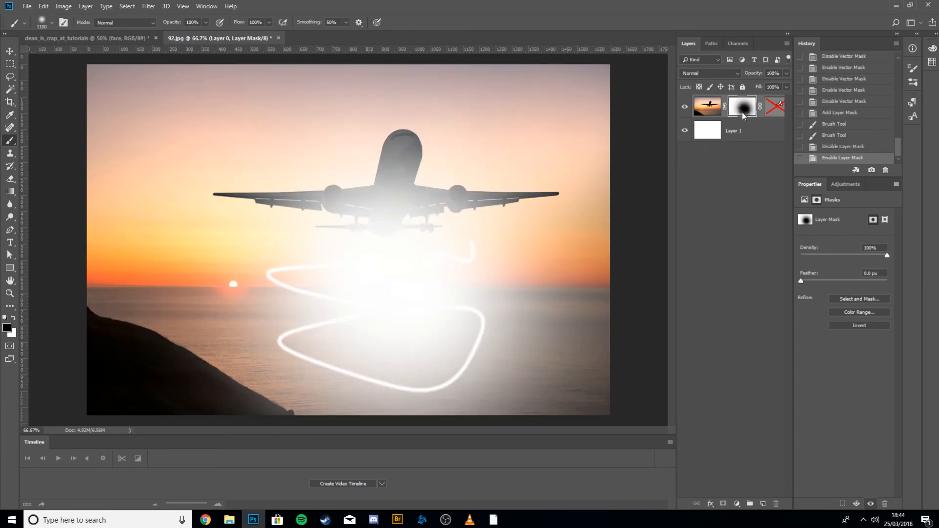
pyautogui.keyDown('shift'); pyautogui.click(741, 113); pyautogui.keyUp('shift')
pyautogui.keyDown('shift'); pyautogui.click(741, 111); pyautogui.keyUp('shift')
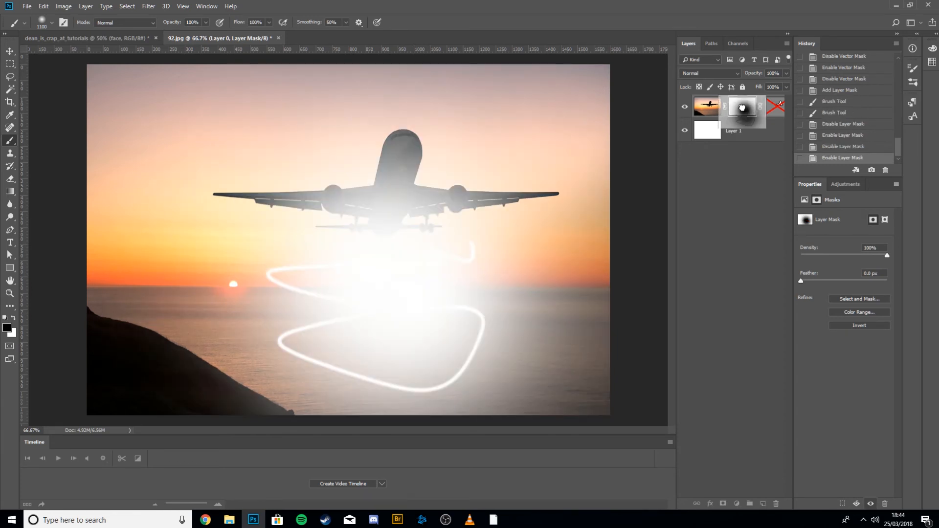
# Step: Remove both masks from Layer 0, discarding the layer mask without applying it and deleting the re-enabled vector mask
pyautogui.moveTo(743, 110); pyautogui.dragTo(777, 504)
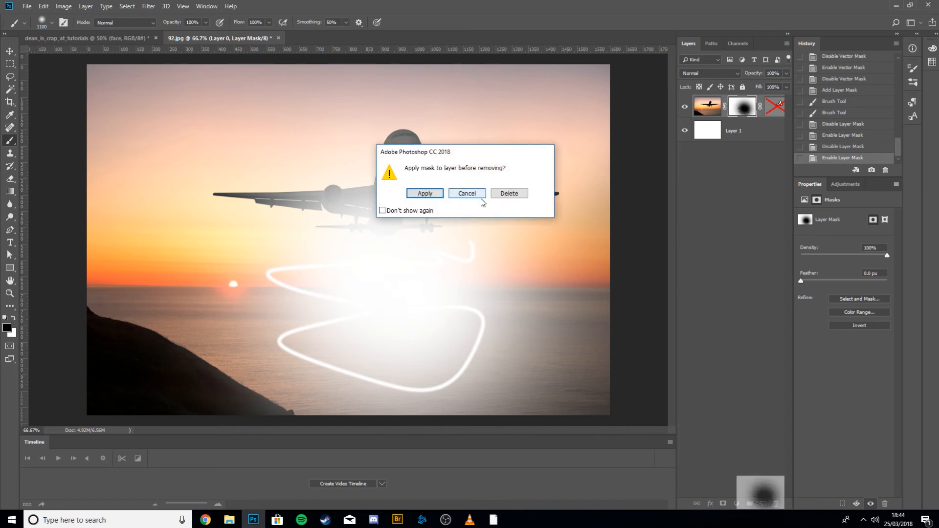
pyautogui.click(511, 194)
pyautogui.click(746, 114)
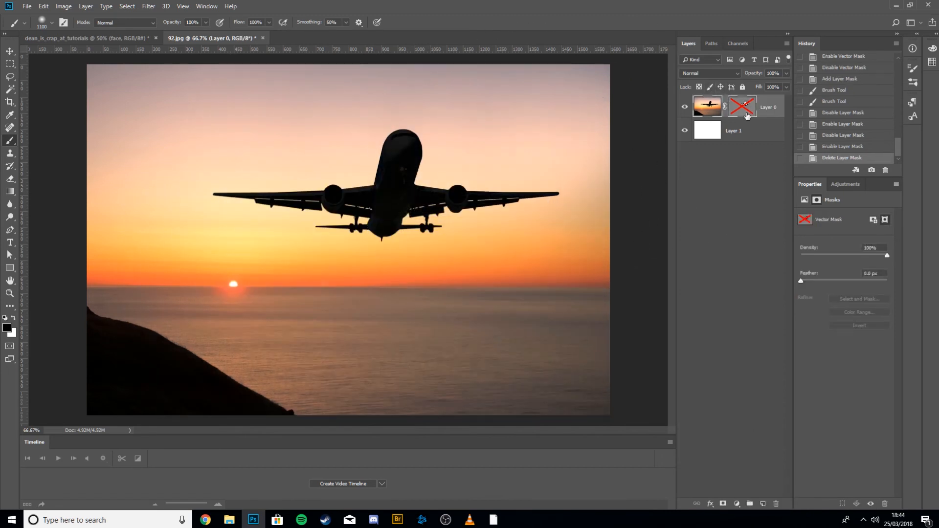
pyautogui.keyDown('shift'); pyautogui.click(744, 113); pyautogui.keyUp('shift')
pyautogui.moveTo(744, 110); pyautogui.dragTo(776, 504)
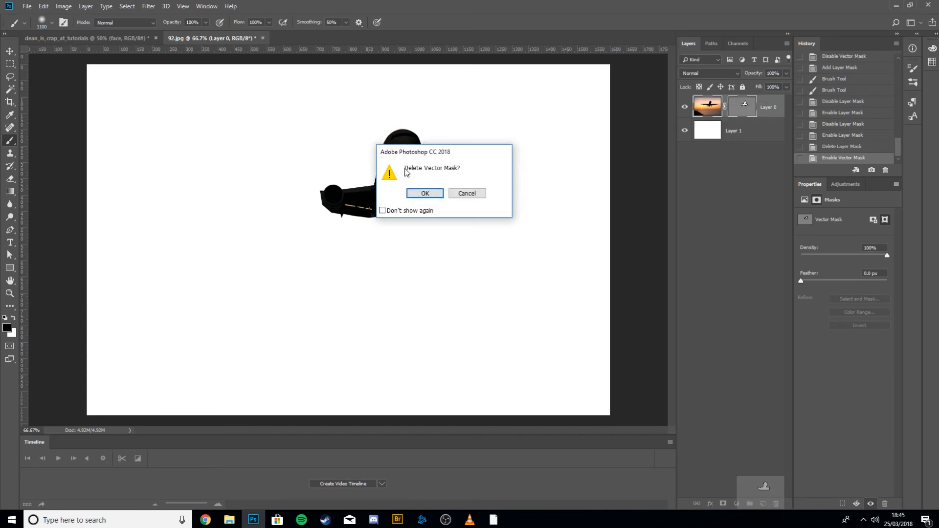
pyautogui.click(425, 194)
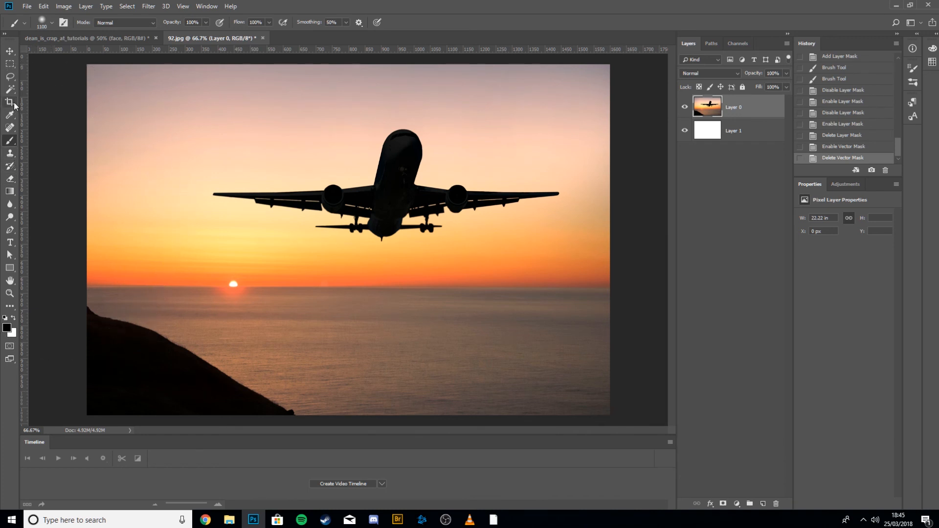
# Step: Try to use the Clone Stamp tool on the sky beside the plane's nose on Layer 0
pyautogui.click(9, 77)
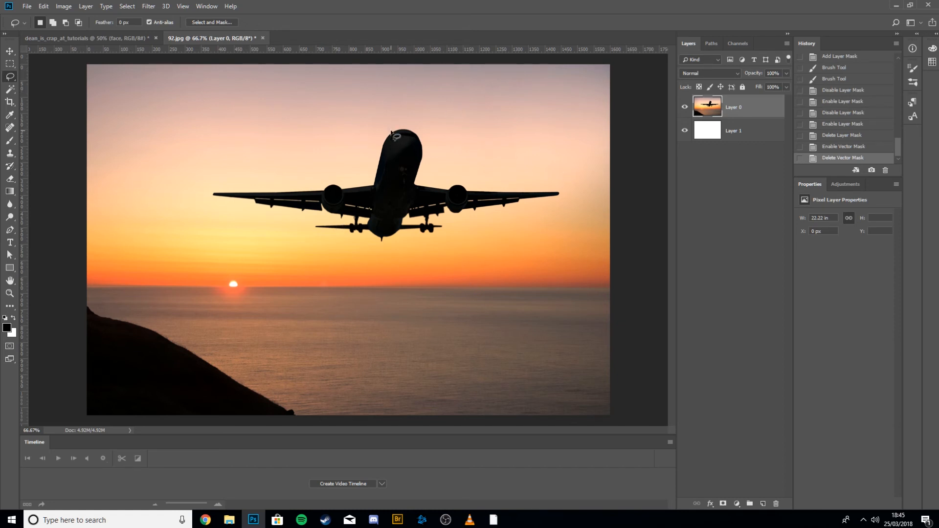
pyautogui.click(9, 153)
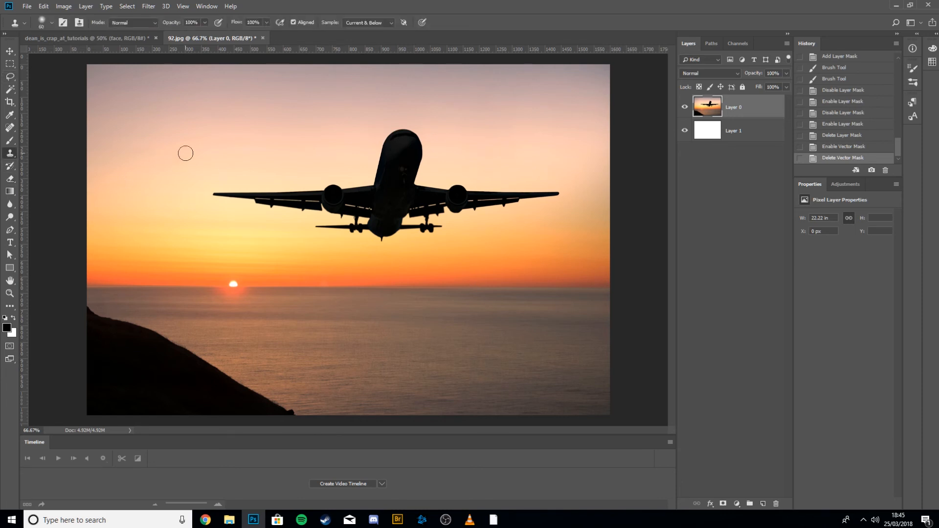
pyautogui.click(305, 139)
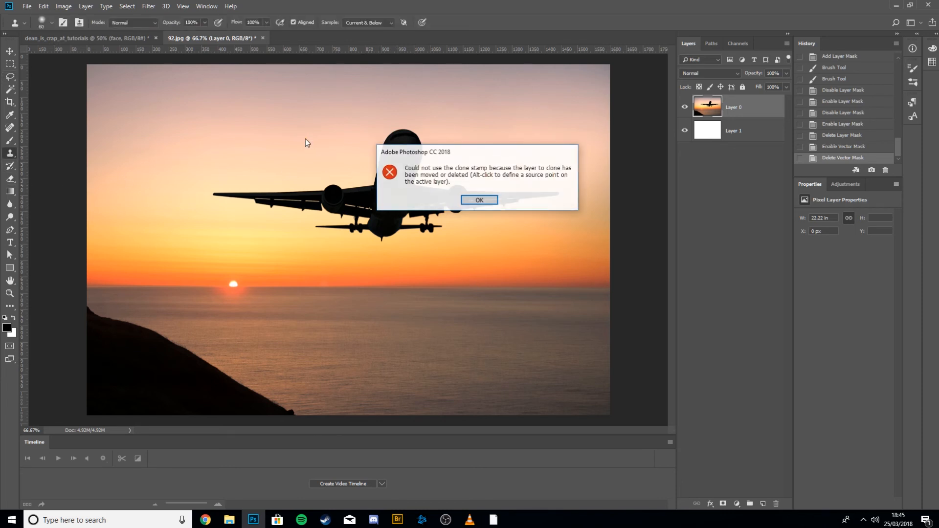
pyautogui.press('super')
pyautogui.click(333, 132)
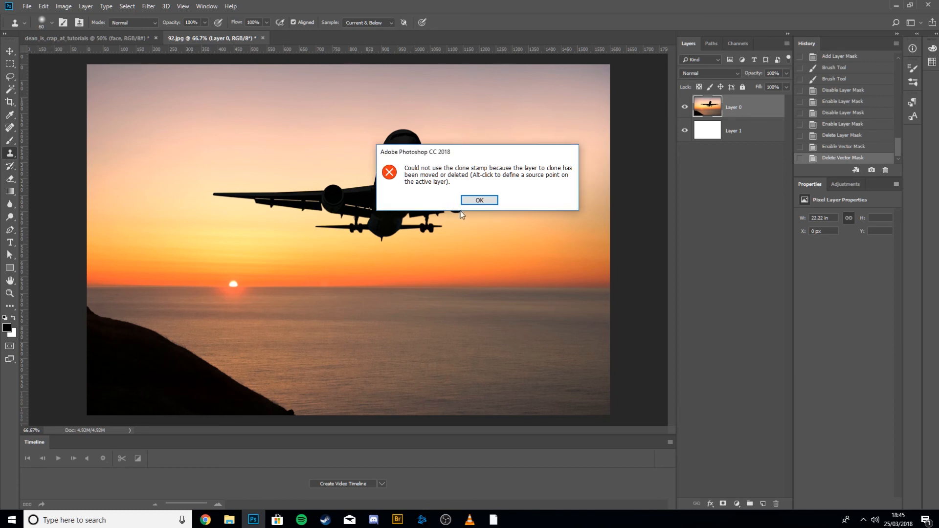
pyautogui.click(477, 201)
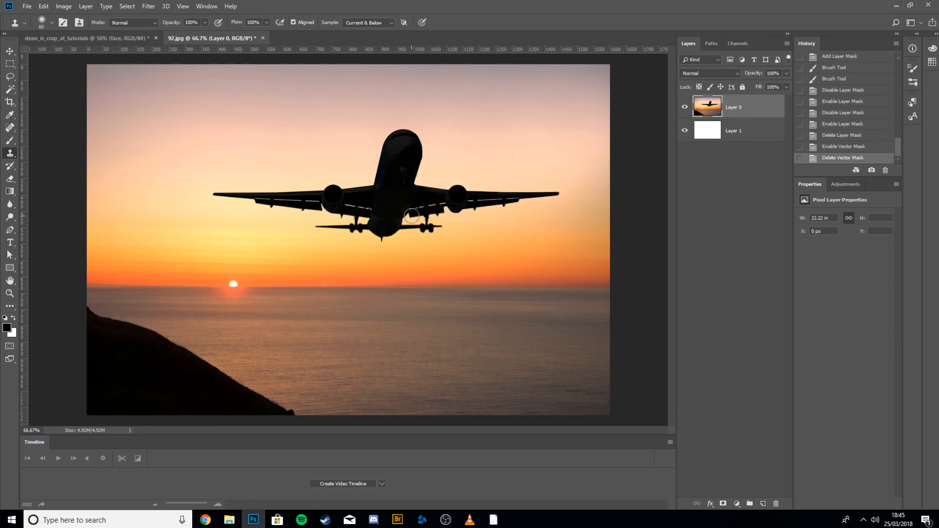
pyautogui.press('v')
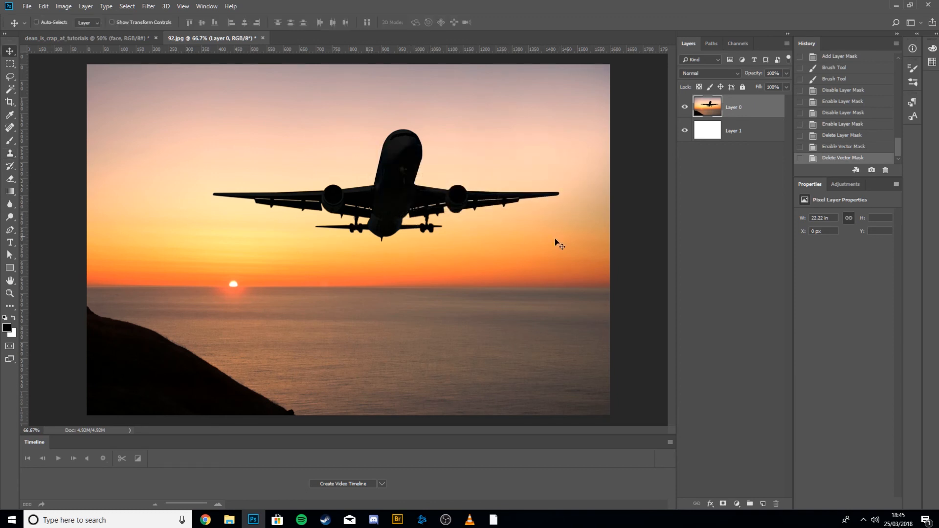
# Step: Create a new layer above Layer 0, try Clone Stamp strokes near the plane's nose, and undo them
pyautogui.click(763, 503)
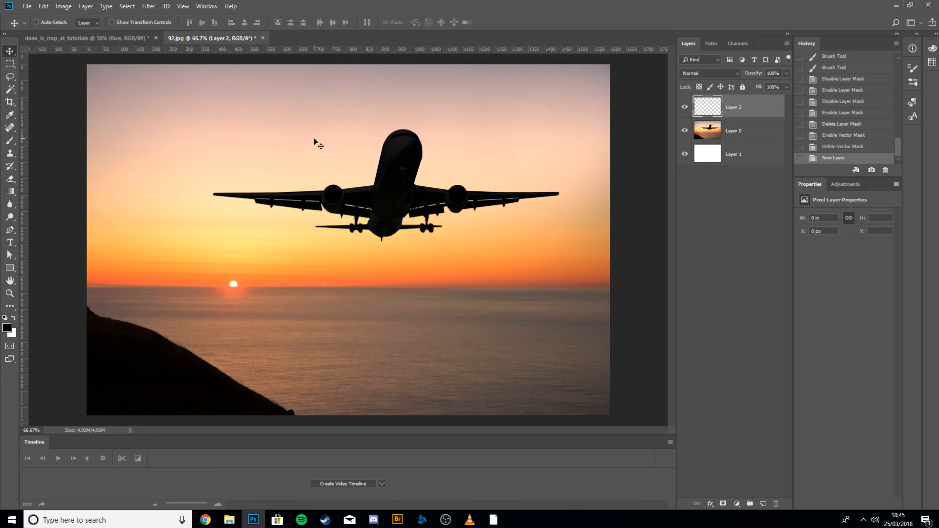
pyautogui.press('s')
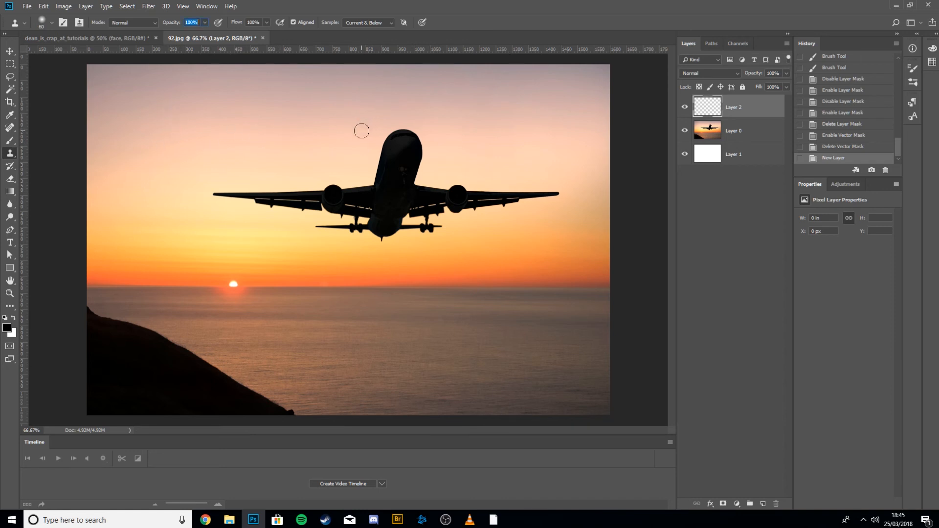
pyautogui.click(268, 116)
pyautogui.moveTo(375, 123)
pyautogui.mouseDown()
pyautogui.moveTo(420, 133)
pyautogui.moveTo(394, 136)
pyautogui.mouseUp()
pyautogui.hotkey('ctrl', 'z')
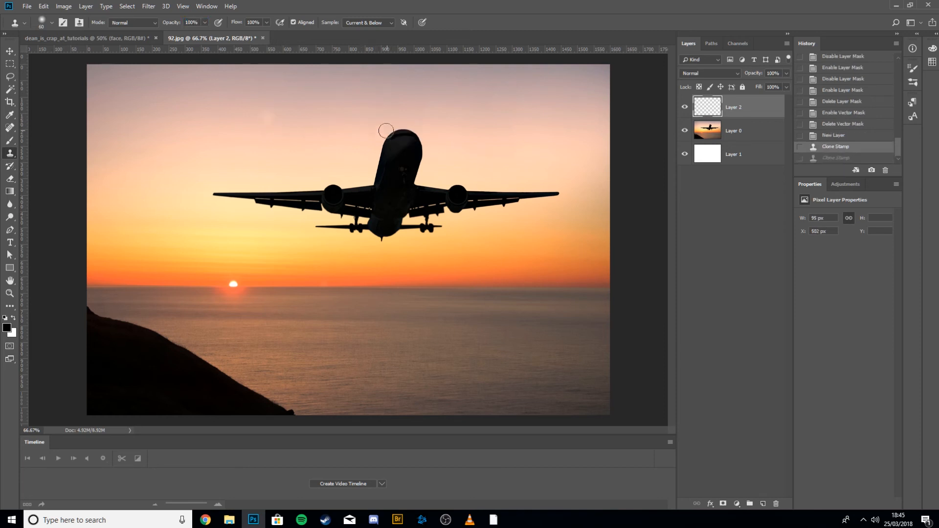
pyautogui.press('super')
pyautogui.press('Escape')
pyautogui.hotkey('ctrl', 'alt', 'z')
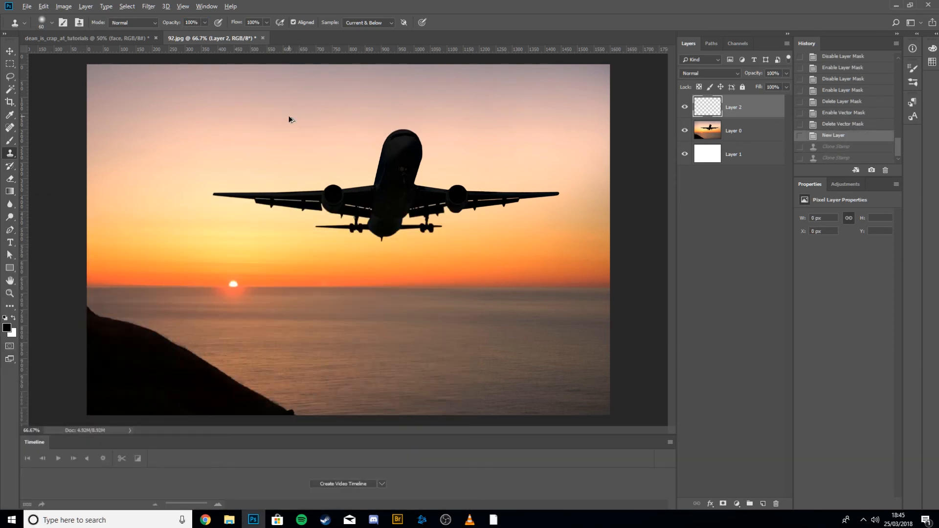
# Step: Sample clean sky beside the plane and clone it over the fuselage and the left wing on the new layer
pyautogui.keyDown('alt'); pyautogui.click(318, 126); pyautogui.keyUp('alt')
pyautogui.moveTo(364, 122)
pyautogui.mouseDown()
pyautogui.moveTo(412, 132)
pyautogui.moveTo(400, 140)
pyautogui.moveTo(412, 146)
pyautogui.moveTo(391, 137)
pyautogui.moveTo(412, 146)
pyautogui.moveTo(369, 160)
pyautogui.moveTo(398, 166)
pyautogui.moveTo(368, 167)
pyautogui.moveTo(366, 153)
pyautogui.moveTo(423, 159)
pyautogui.moveTo(374, 172)
pyautogui.moveTo(395, 180)
pyautogui.moveTo(436, 156)
pyautogui.moveTo(367, 163)
pyautogui.moveTo(431, 170)
pyautogui.moveTo(353, 176)
pyautogui.moveTo(377, 179)
pyautogui.mouseUp()
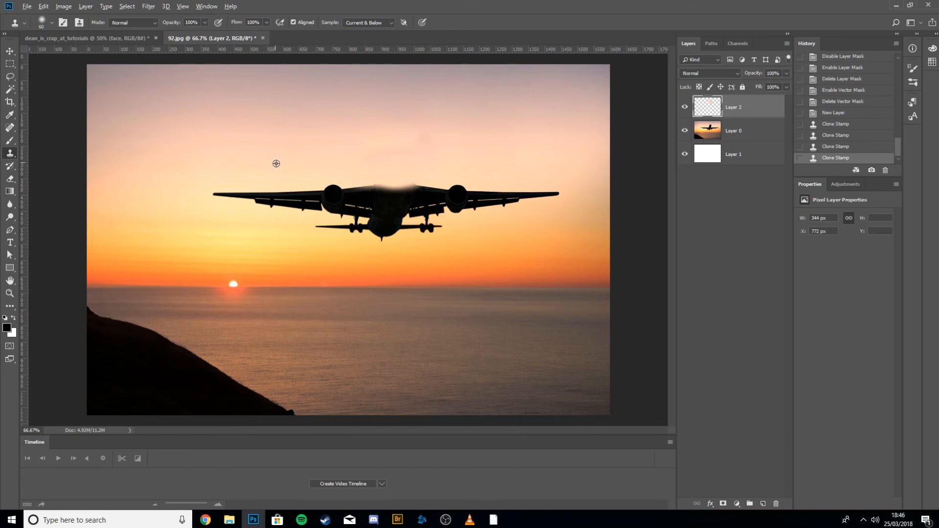
pyautogui.moveTo(220, 184)
pyautogui.mouseDown()
pyautogui.moveTo(241, 189)
pyautogui.moveTo(201, 190)
pyautogui.moveTo(259, 191)
pyautogui.moveTo(211, 198)
pyautogui.moveTo(280, 192)
pyautogui.moveTo(244, 207)
pyautogui.moveTo(291, 201)
pyautogui.moveTo(305, 185)
pyautogui.moveTo(274, 192)
pyautogui.mouseUp()
pyautogui.keyDown('alt'); pyautogui.click(153, 190); pyautogui.keyUp('alt')
# Step: Undo all the Clone Stamp strokes and the creation of the new layer
pyautogui.hotkey('ctrl', 'alt', 'z')
pyautogui.hotkey('ctrl', 'alt', 'z')
pyautogui.hotkey('ctrl', 'alt', 'z')
pyautogui.hotkey('ctrl', 'alt', 'z')
pyautogui.hotkey('ctrl', 'alt', 'z')
pyautogui.hotkey('ctrl', 'alt', 'z')
pyautogui.hotkey('ctrl', 'alt', 'z')
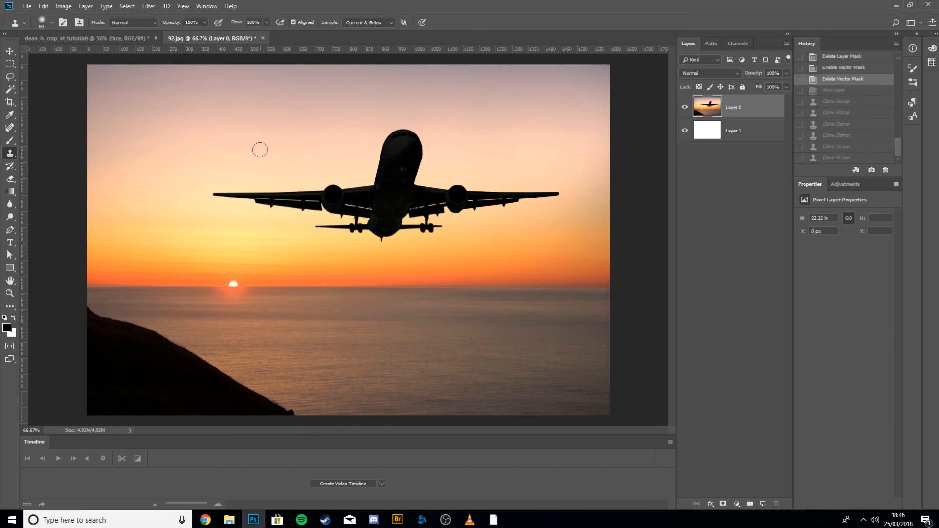
# Step: Draw a freehand Lasso selection loosely around the whole plane on Layer 0
pyautogui.press('l')
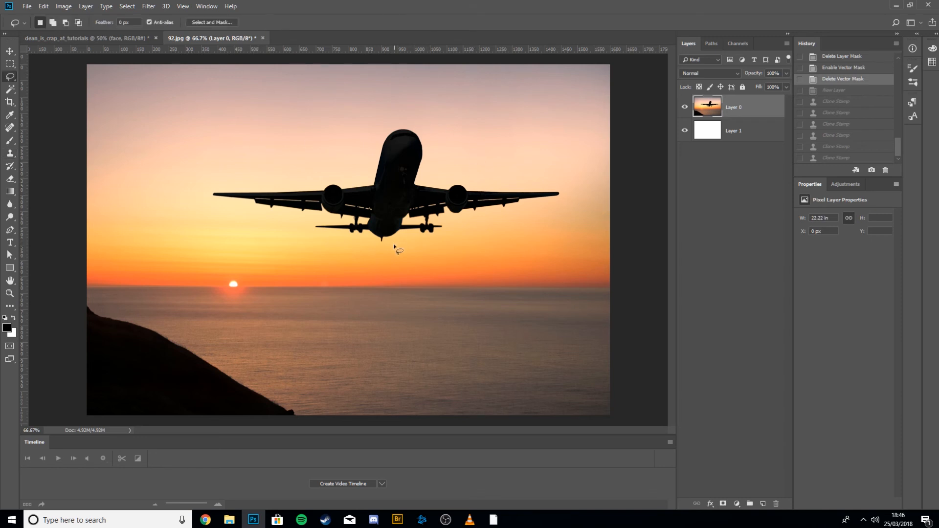
pyautogui.moveTo(370, 251)
pyautogui.mouseDown()
pyautogui.moveTo(413, 239)
pyautogui.moveTo(450, 239)
pyautogui.moveTo(450, 220)
pyautogui.moveTo(520, 209)
pyautogui.mouseUp()
pyautogui.hotkey('ctrl', 'z')
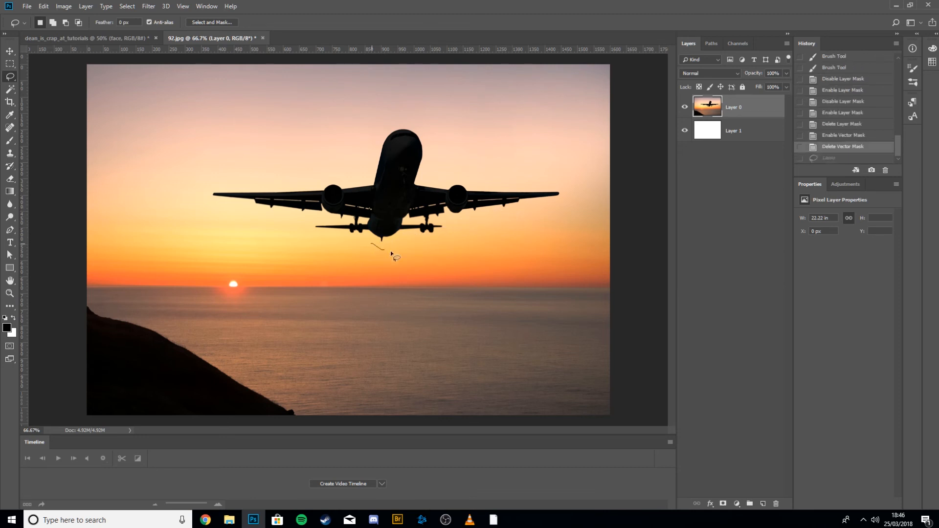
pyautogui.moveTo(426, 241)
pyautogui.mouseDown()
pyautogui.moveTo(453, 217)
pyautogui.moveTo(562, 201)
pyautogui.moveTo(574, 190)
pyautogui.moveTo(429, 181)
pyautogui.moveTo(413, 123)
pyautogui.mouseUp()
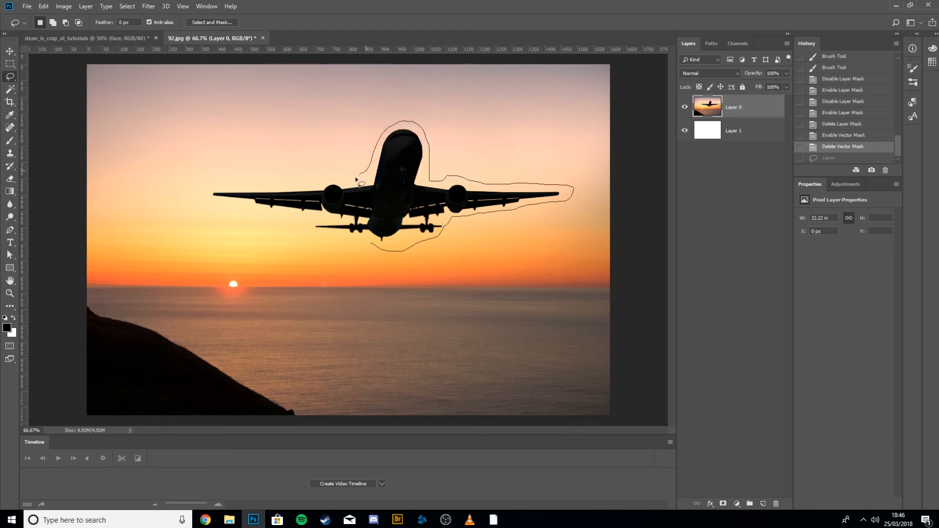
pyautogui.moveTo(292, 185)
pyautogui.mouseDown()
pyautogui.moveTo(229, 183)
pyautogui.moveTo(204, 198)
pyautogui.moveTo(250, 225)
pyautogui.moveTo(330, 219)
pyautogui.moveTo(301, 232)
pyautogui.moveTo(373, 245)
pyautogui.mouseUp()
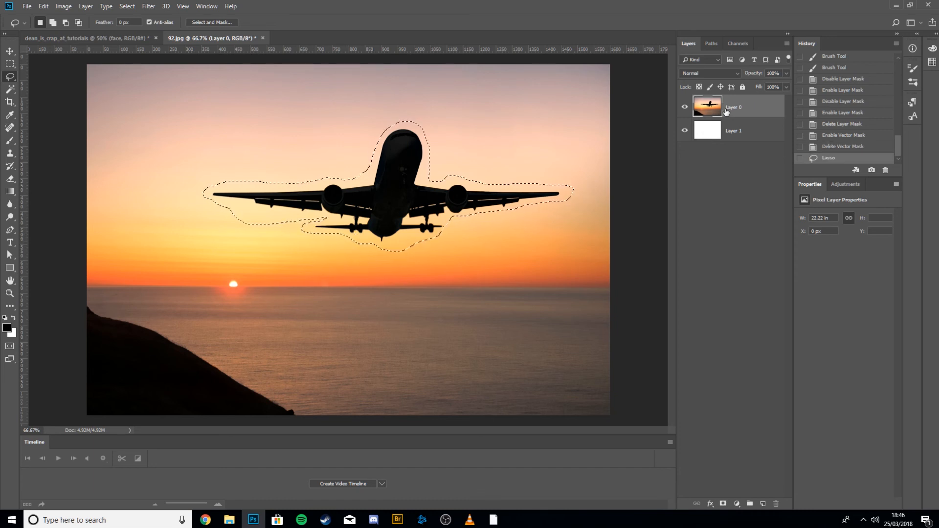
# Step: Try a Content-Aware fill at 100% opacity on the plane selection, deselect, and undo both changes
pyautogui.hotkey('shift', 'BackSpace')
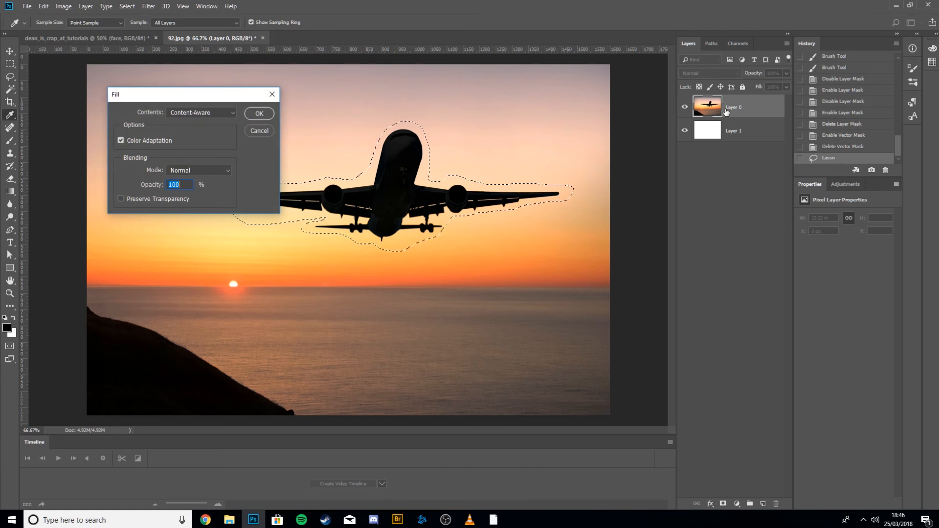
pyautogui.moveTo(189, 94); pyautogui.dragTo(671, 115)
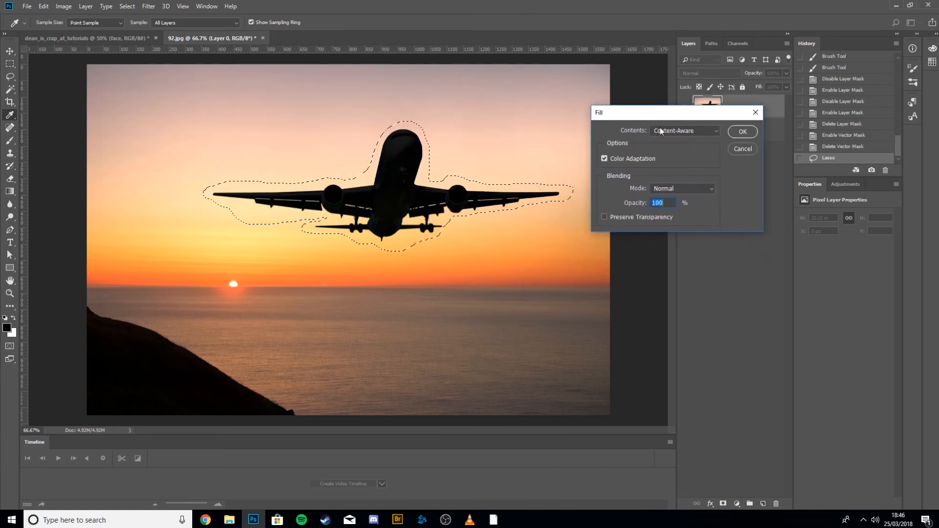
pyautogui.press('Return')
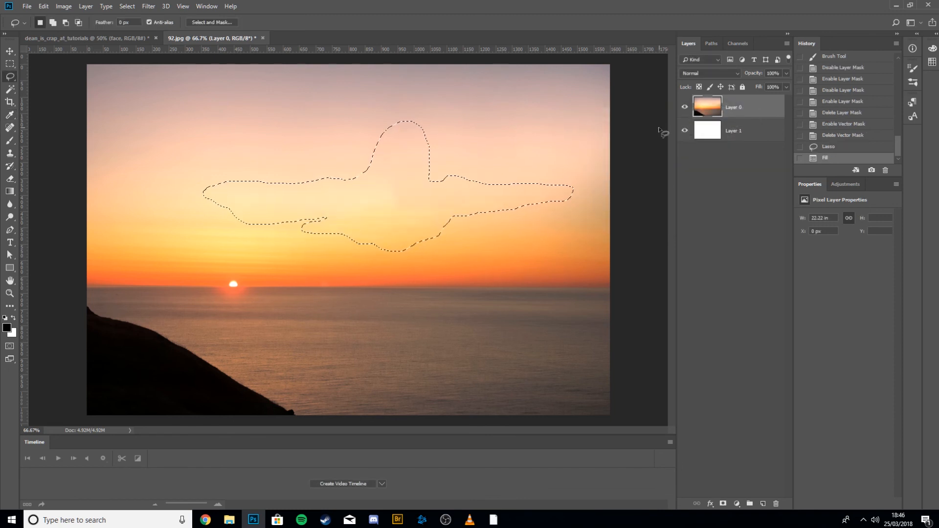
pyautogui.hotkey('ctrl', 'd')
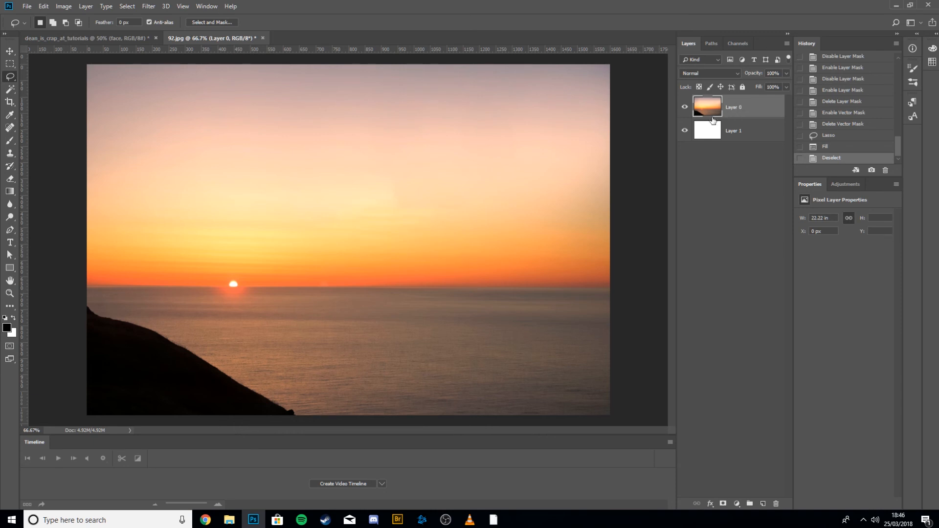
pyautogui.hotkey('ctrl', 'alt', 'z')
pyautogui.hotkey('ctrl', 'alt', 'z')
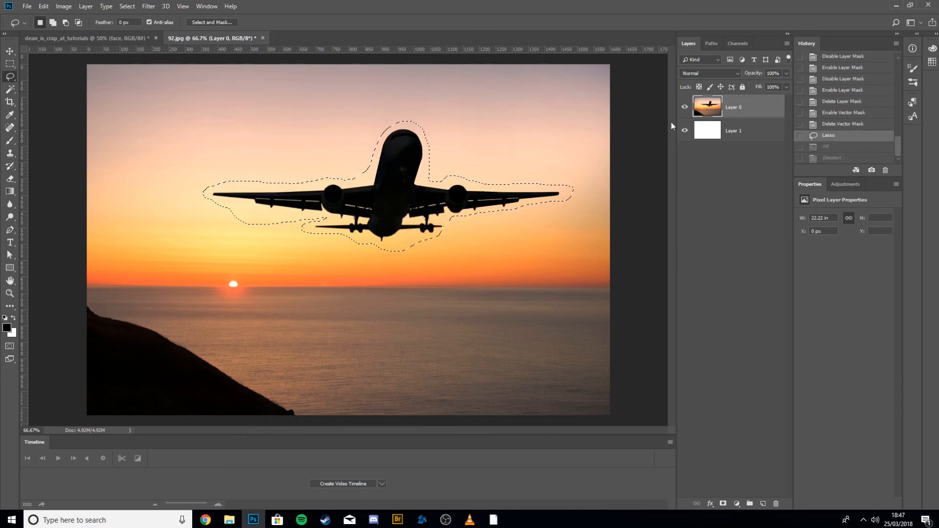
# Step: Create a new empty layer above Layer 0 and try a Content-Aware fill of the plane selection on it
pyautogui.hotkey('ctrl', 'shift', 'alt', 'n')
pyautogui.press('shift')
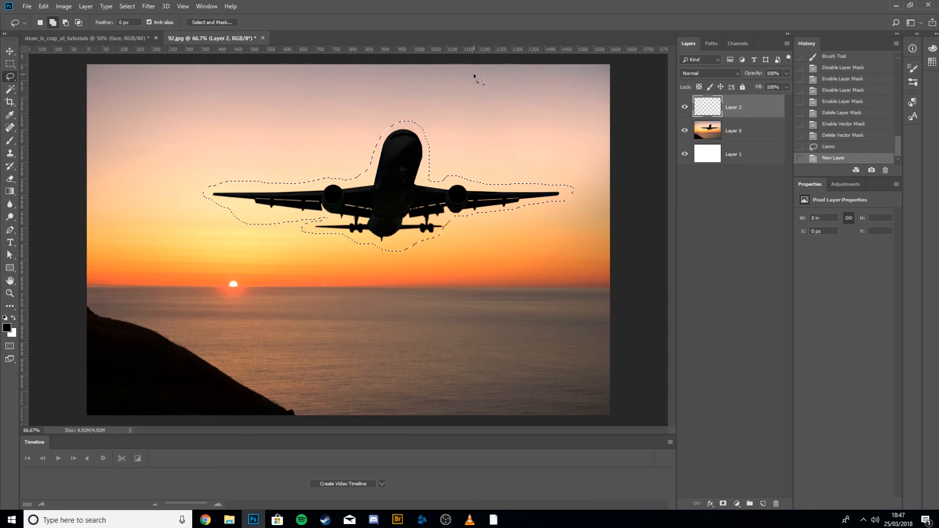
pyautogui.hotkey('shift', 'BackSpace')
pyautogui.press('Return')
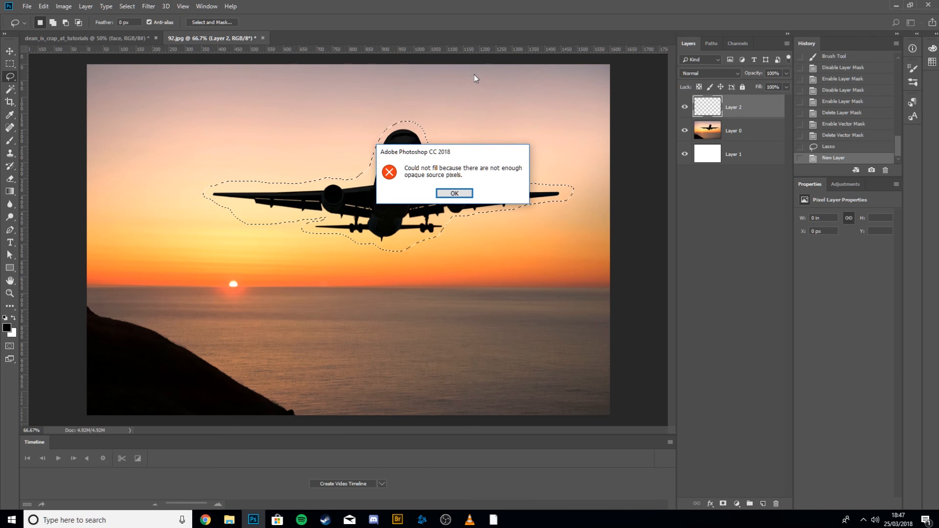
pyautogui.press('Return')
# Step: Replace the plane on Layer 0 with sky using a Content-Aware fill of the selection, and deselect
pyautogui.click(735, 124)
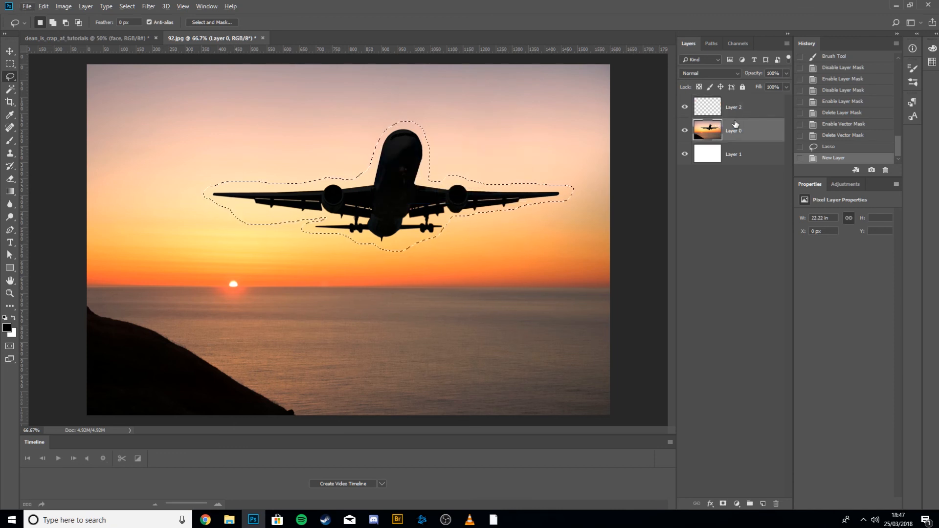
pyautogui.hotkey('shift', 'BackSpace')
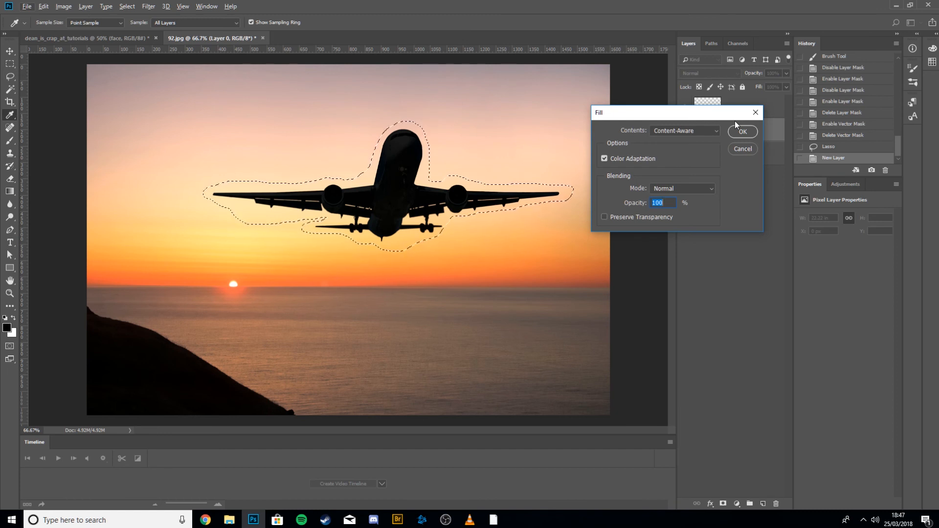
pyautogui.click(705, 131)
pyautogui.click(688, 128)
pyautogui.click(688, 128)
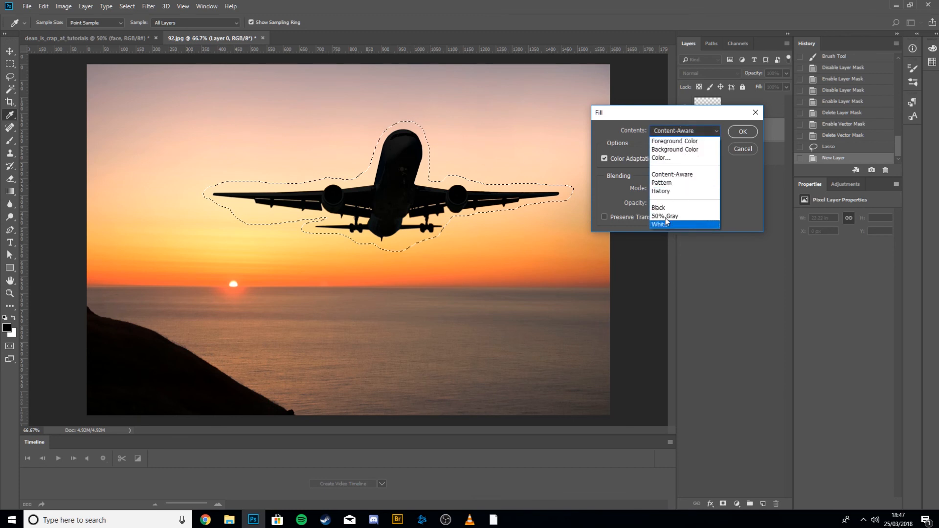
pyautogui.click(692, 177)
pyautogui.click(737, 135)
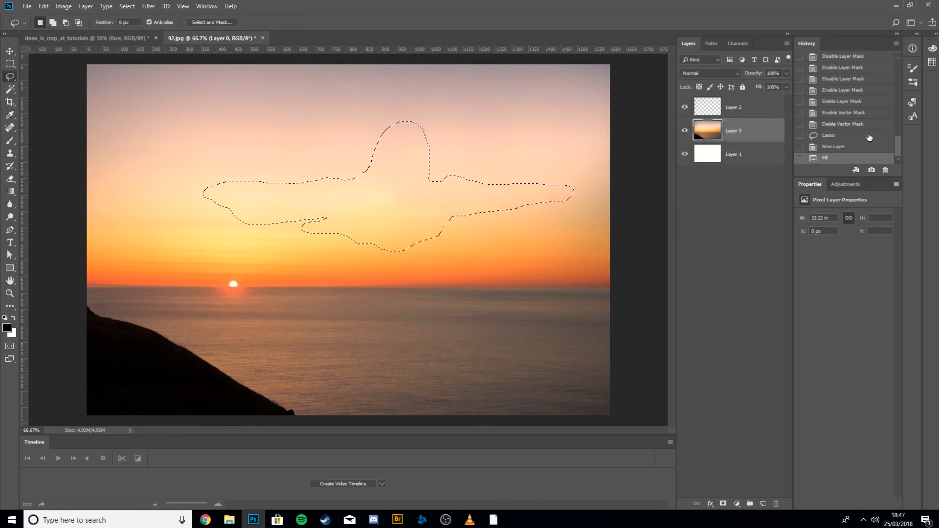
pyautogui.hotkey('ctrl', 'z')
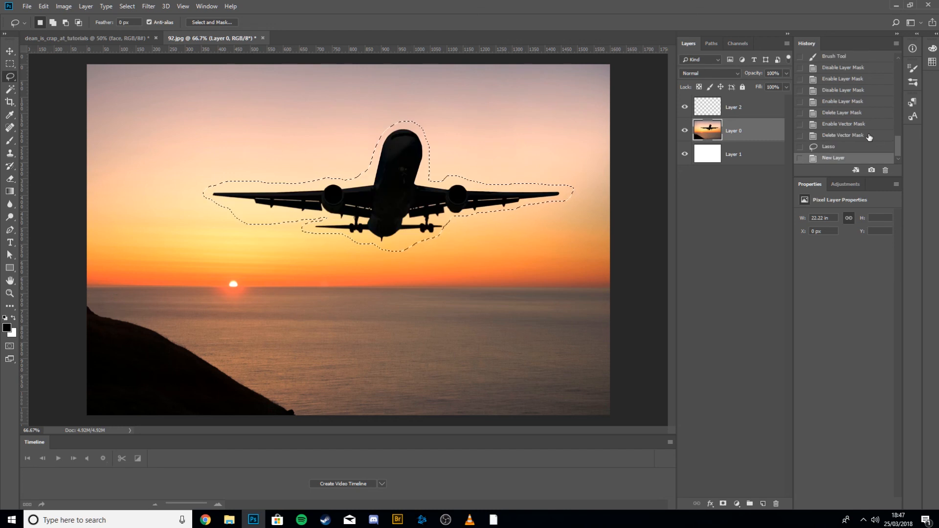
pyautogui.hotkey('shift', 'F5')
pyautogui.press('Escape')
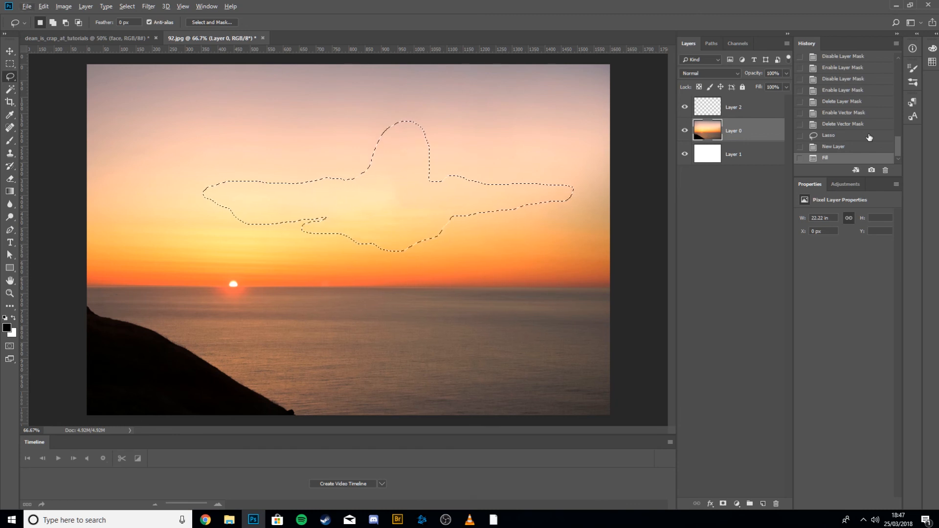
pyautogui.hotkey('ctrl', 'd')
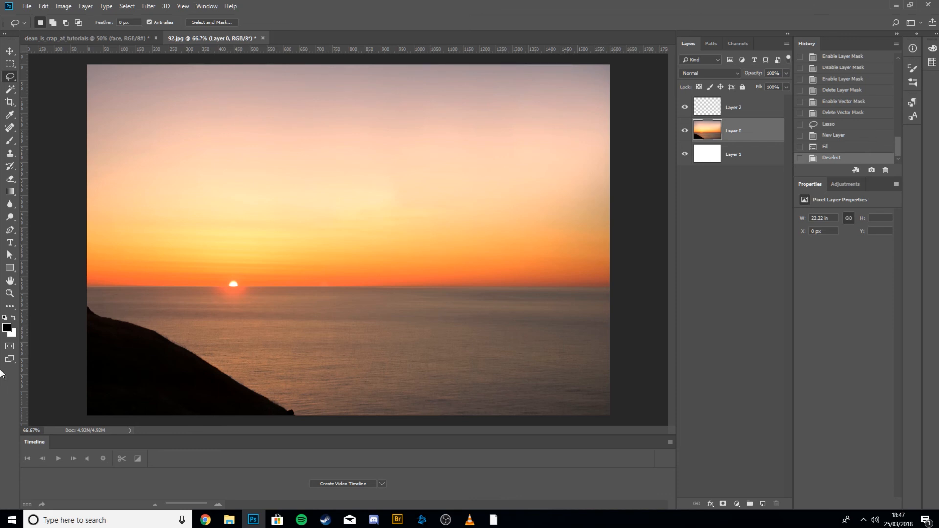
pyautogui.click(10, 204)
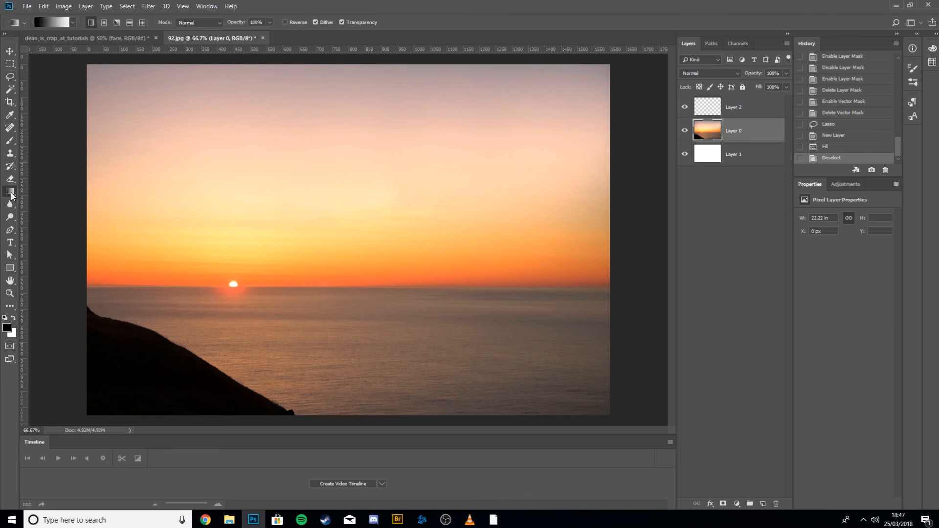
pyautogui.click(10, 218)
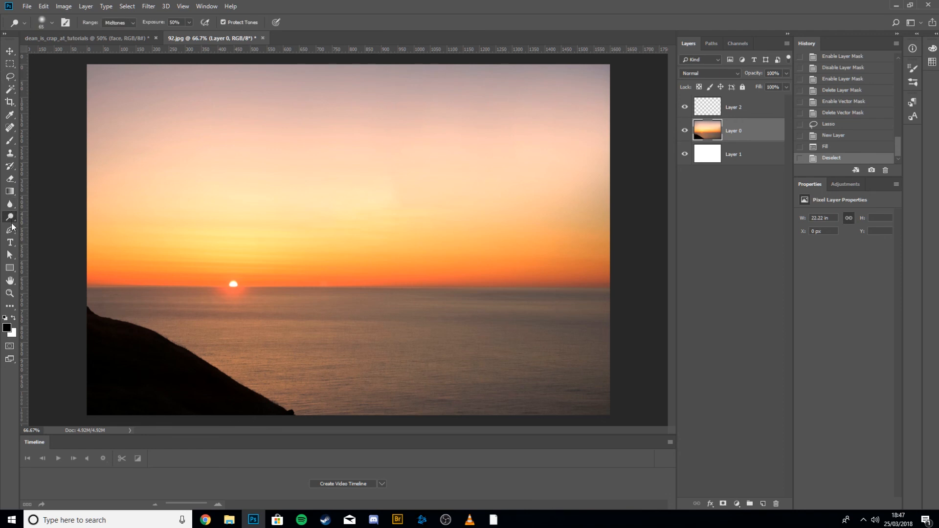
pyautogui.click(10, 230)
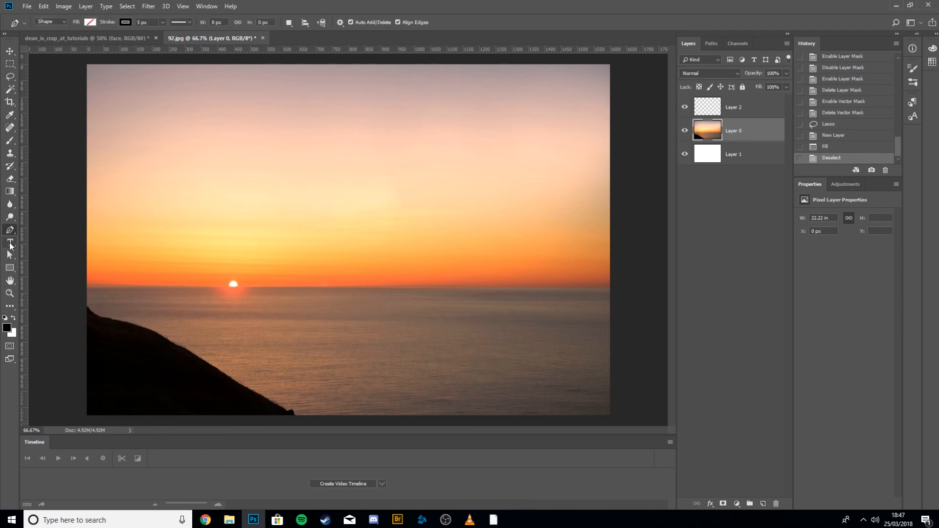
# Step: Add a paragraph text box about 1044 by 270 px reading "hdoufs;hflksjja;klgjs;gj" across the sky, and delete its layer
pyautogui.click(11, 243)
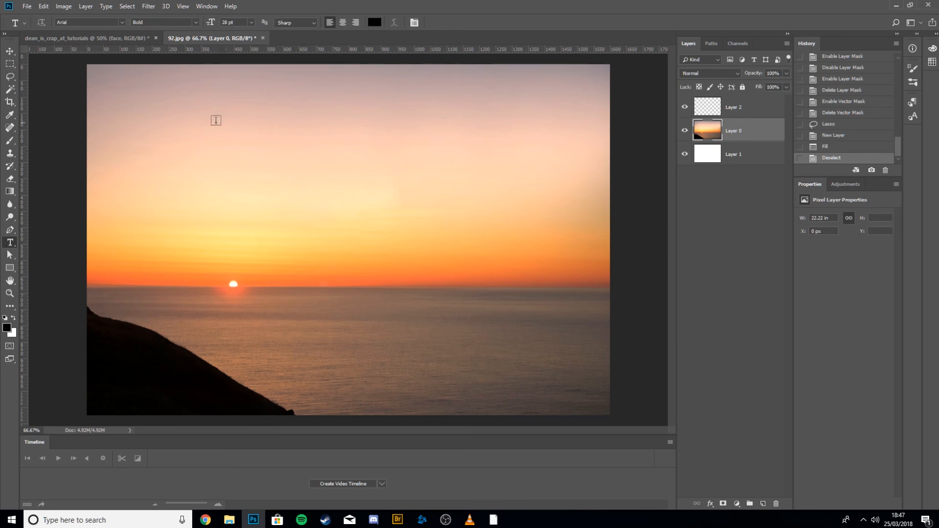
pyautogui.moveTo(205, 112); pyautogui.dragTo(546, 202)
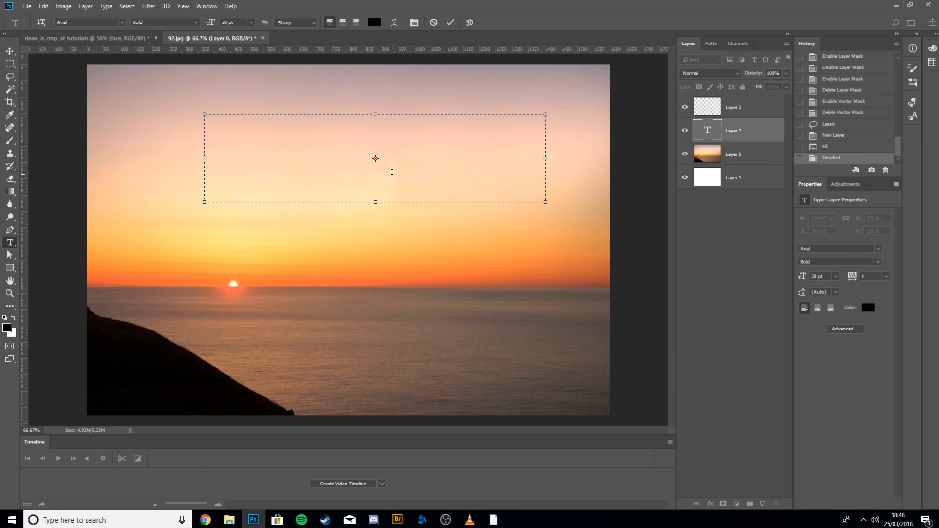
pyautogui.write('ndoufs;hflksjja;klgjs;gj')
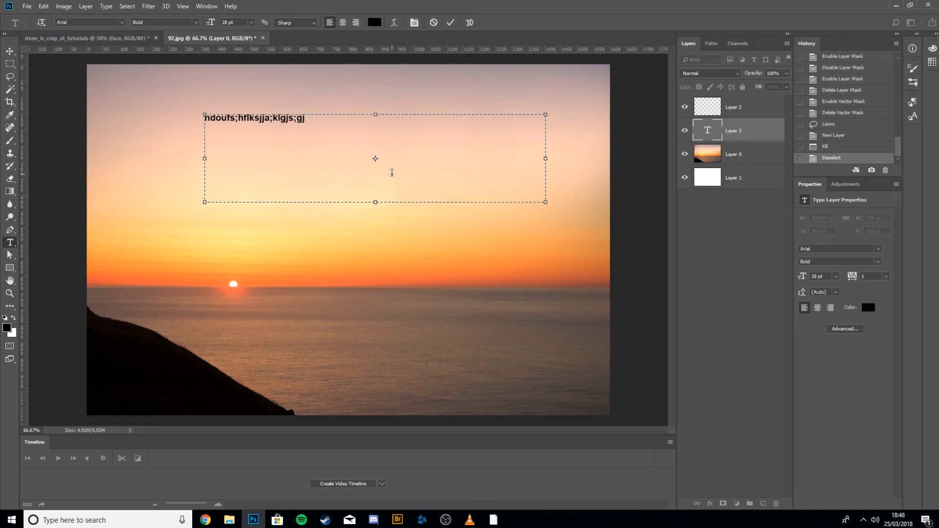
pyautogui.hotkey('ctrl', 'Return')
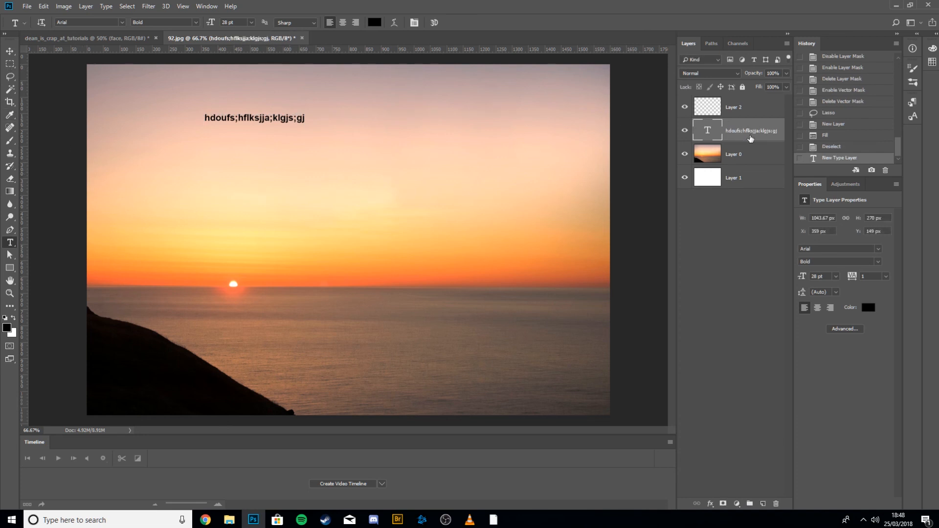
pyautogui.press('Delete')
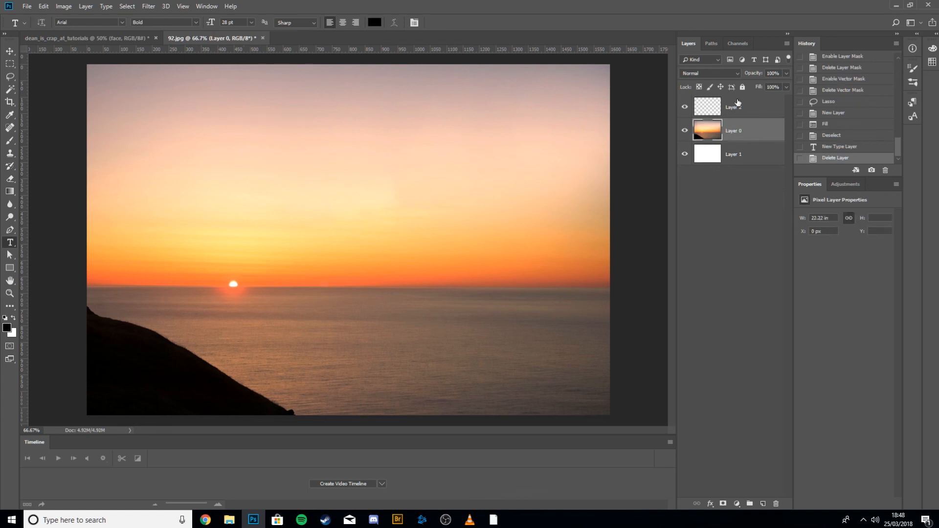
# Step: Add a single line of point text reading "klzcjzkljclkjclkclk/\c" in the upper sky
pyautogui.click(246, 128)
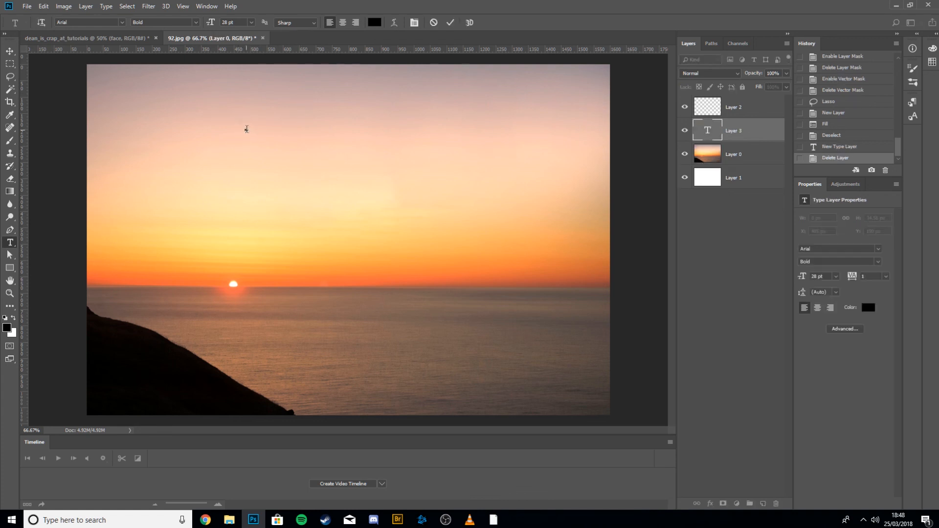
pyautogui.write('klzcjzkljclkjclkclk/\\c')
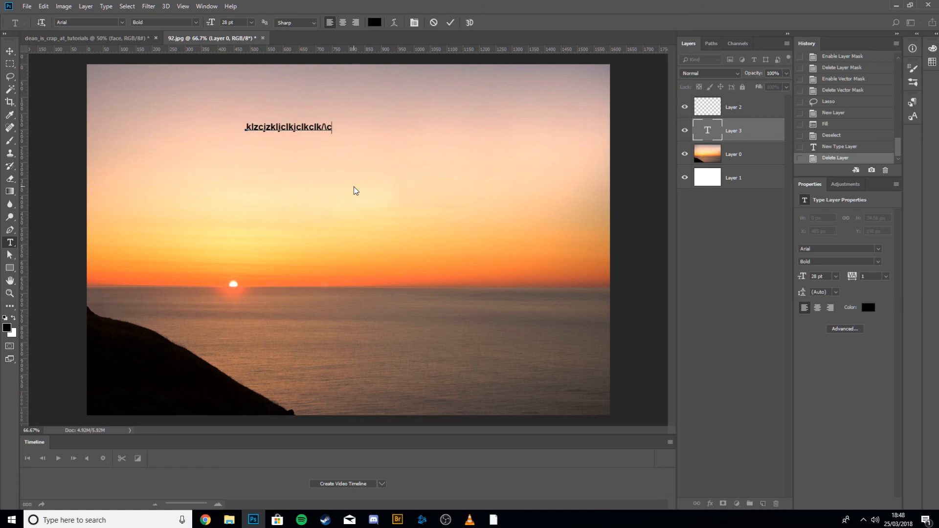
pyautogui.press('ctrl')
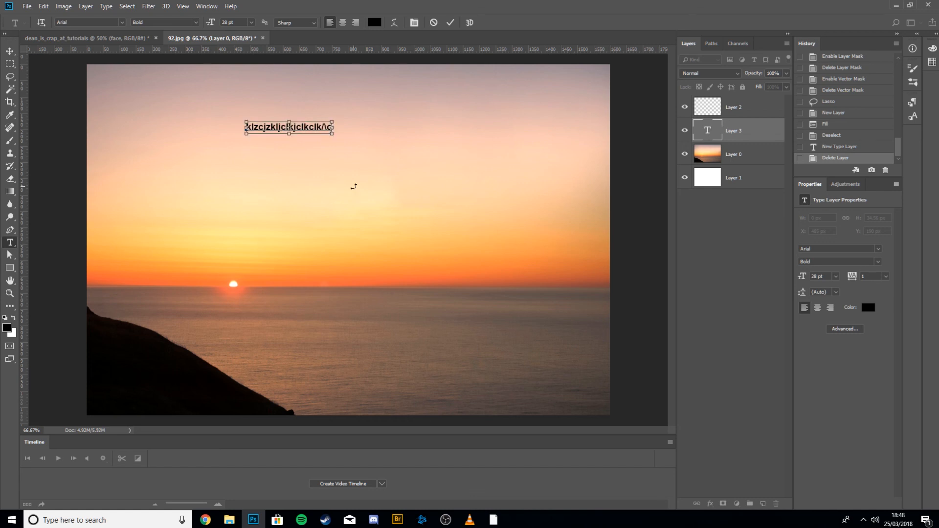
pyautogui.hotkey('ctrl', 'Return')
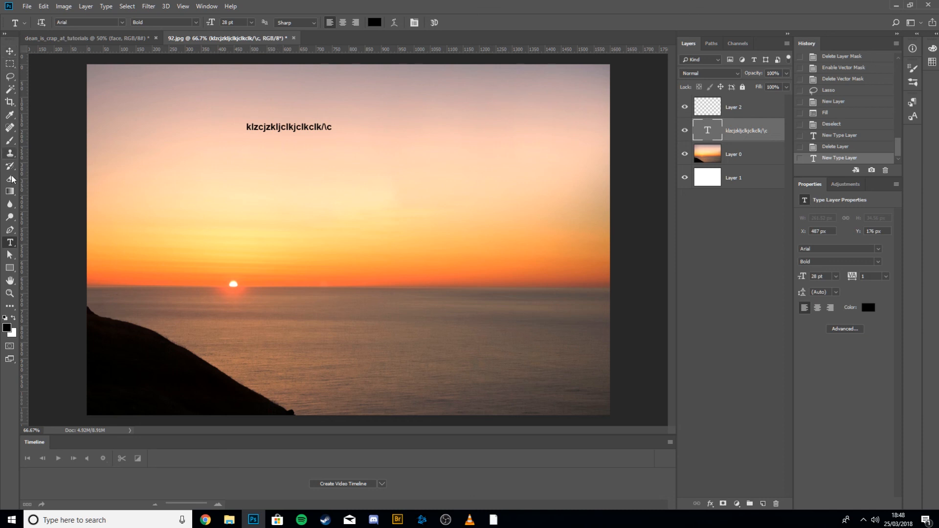
# Step: Draw a closed five-point shape about 480 by 195 px with the Pen tool below the text line
pyautogui.click(10, 255)
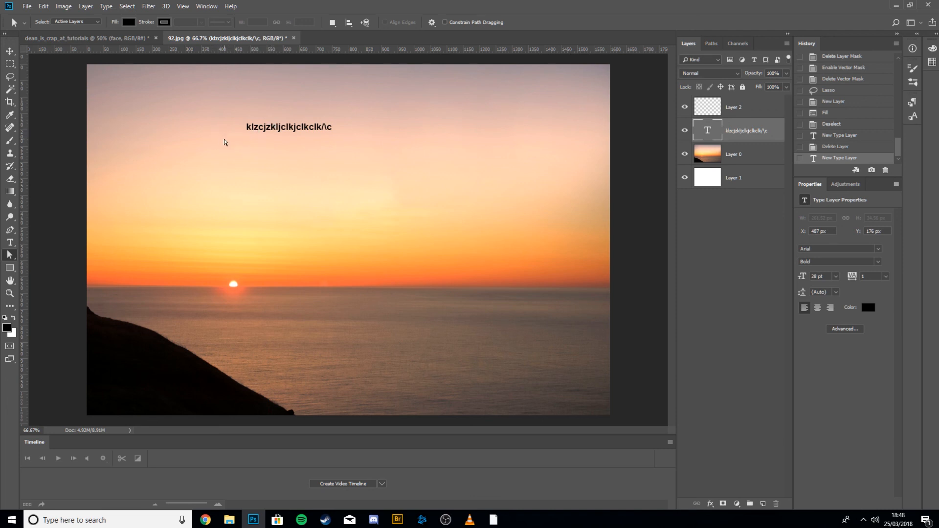
pyautogui.press('p')
pyautogui.click(195, 157)
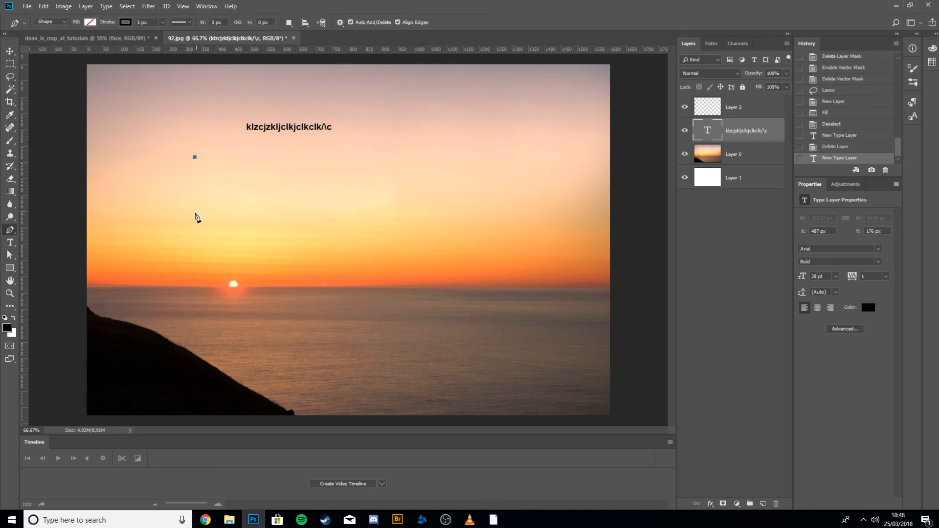
pyautogui.click(193, 213)
pyautogui.click(289, 221)
pyautogui.click(351, 186)
pyautogui.click(272, 158)
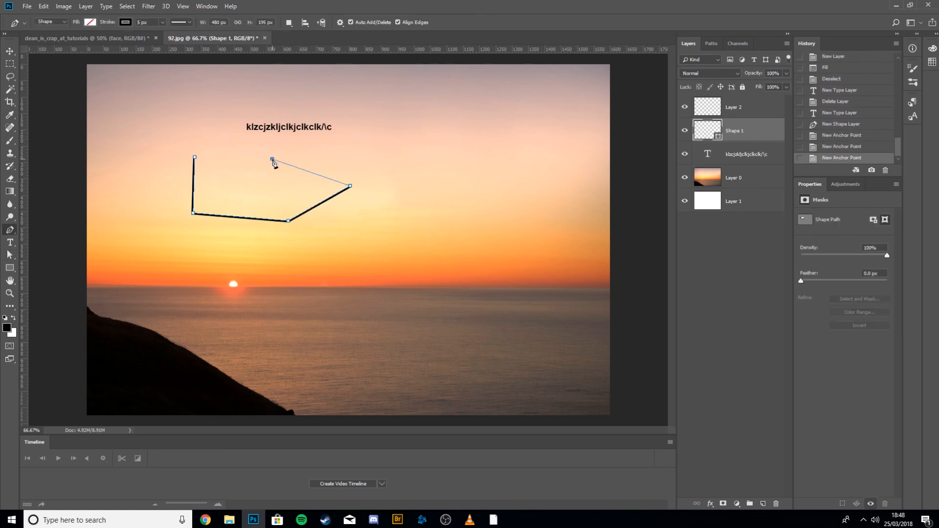
pyautogui.click(196, 158)
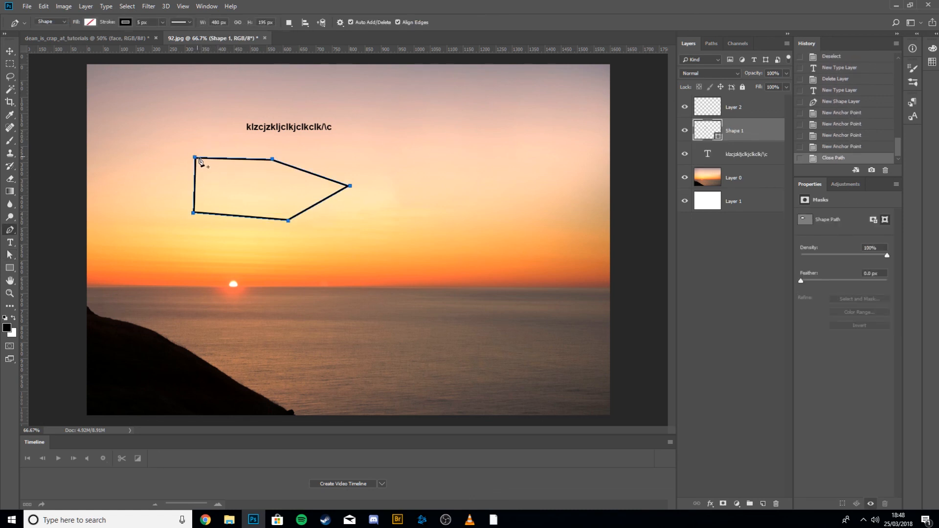
pyautogui.click(10, 50)
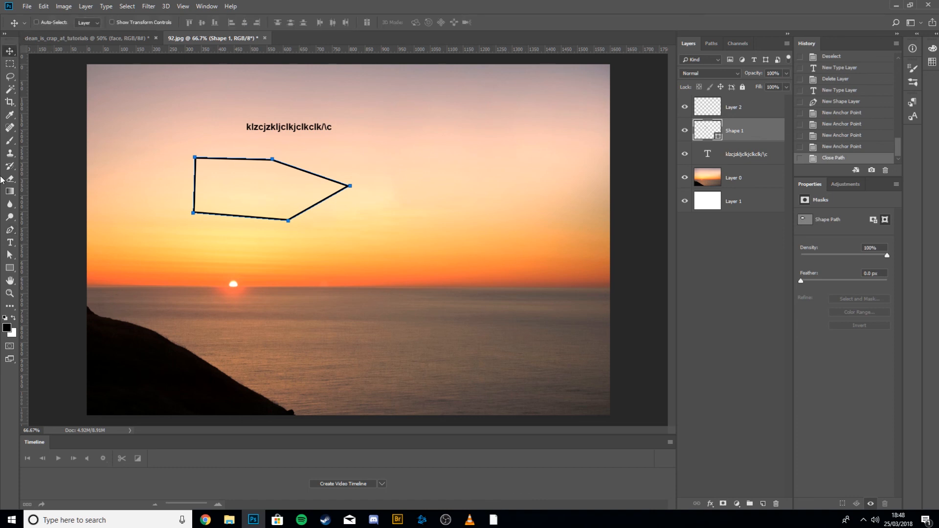
# Step: Move the whole pen-drawn shape rightward and slightly down below the text line with the Path Selection tool
pyautogui.click(9, 230)
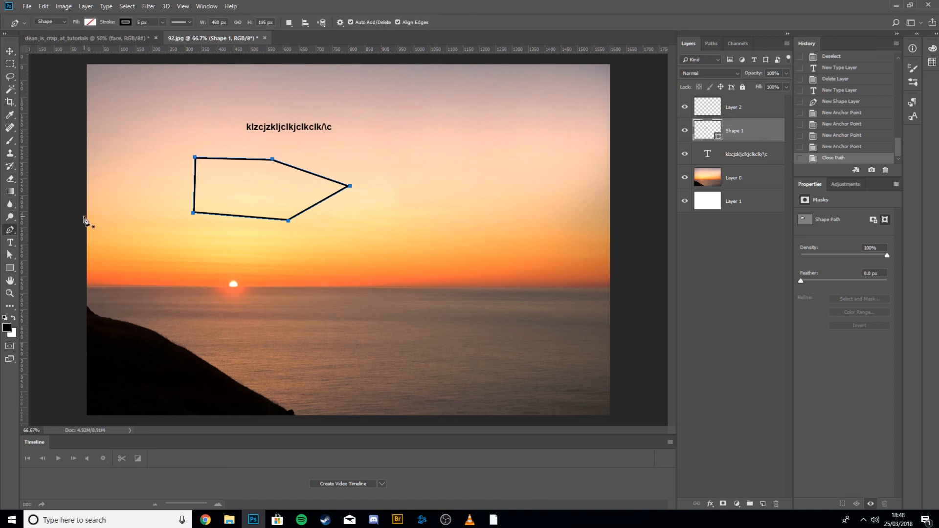
pyautogui.press('a')
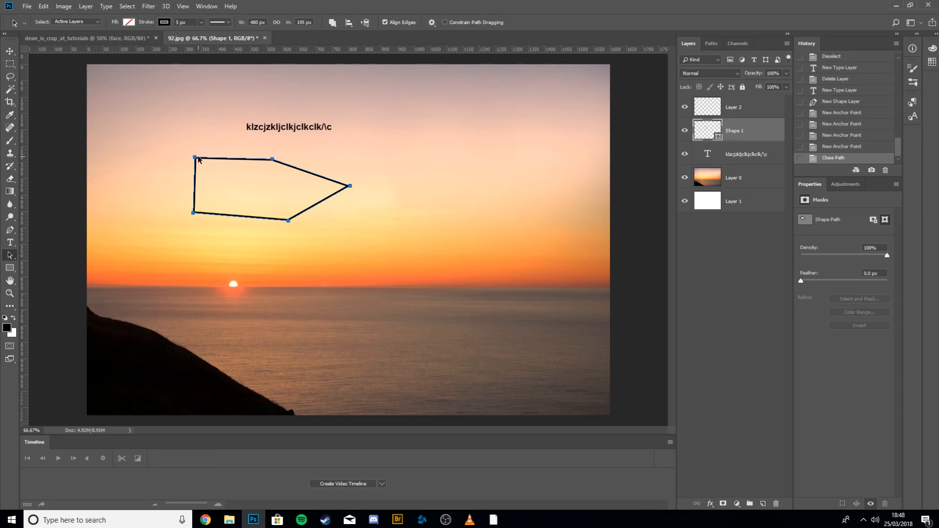
pyautogui.moveTo(195, 157)
pyautogui.mouseDown()
pyautogui.moveTo(330, 167)
pyautogui.moveTo(361, 189)
pyautogui.mouseUp()
pyautogui.hotkey('shift', 'a')
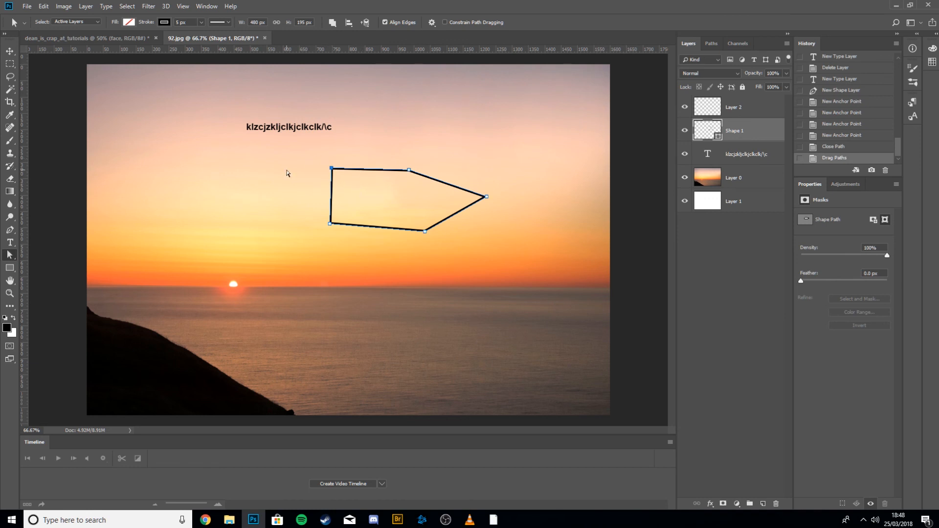
# Step: Reshape the pen-drawn path by moving its anchor points and segments into a notched pointed outline about 293 by 282 px
pyautogui.click(296, 163)
pyautogui.moveTo(295, 166); pyautogui.dragTo(375, 153)
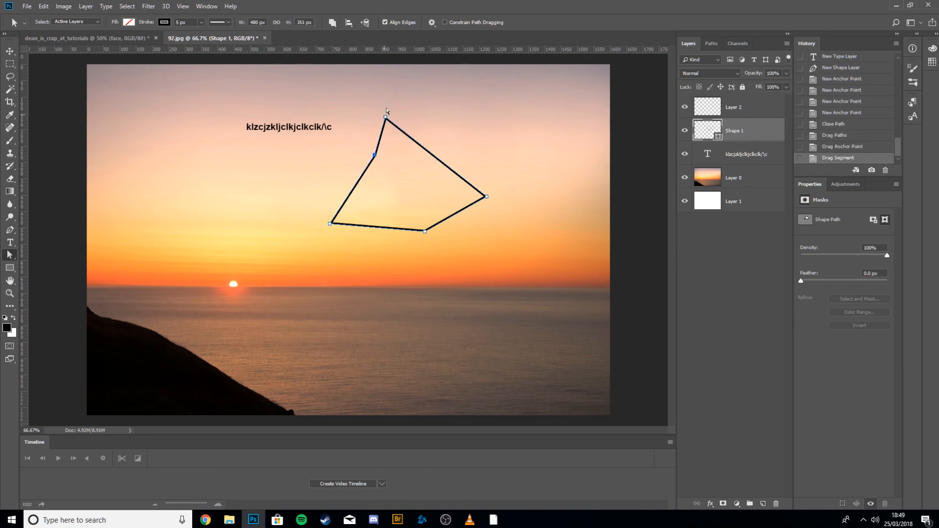
pyautogui.moveTo(385, 118); pyautogui.dragTo(440, 180)
pyautogui.moveTo(529, 244); pyautogui.dragTo(420, 149)
pyautogui.moveTo(487, 198); pyautogui.dragTo(425, 214)
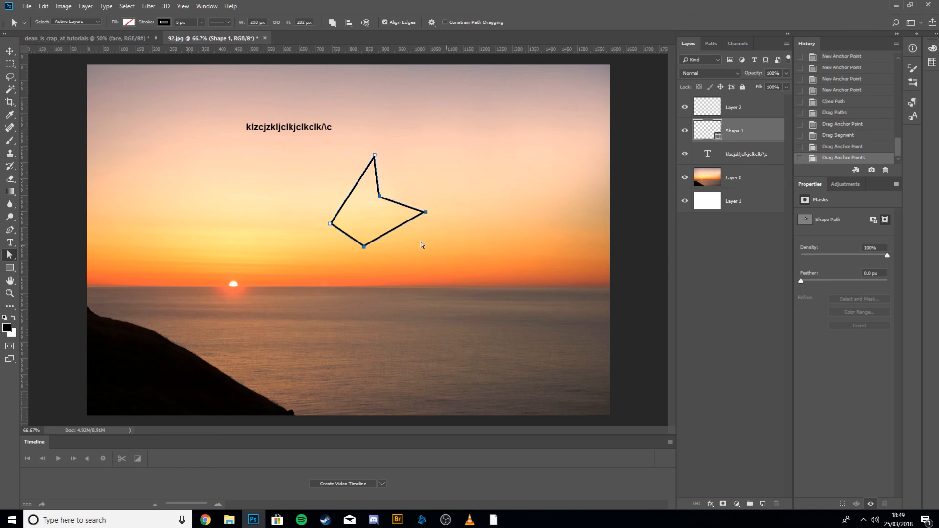
# Step: Delete the leftmost anchor point of the pen-drawn shape and undo the deletion
pyautogui.click(330, 224)
pyautogui.press('Delete')
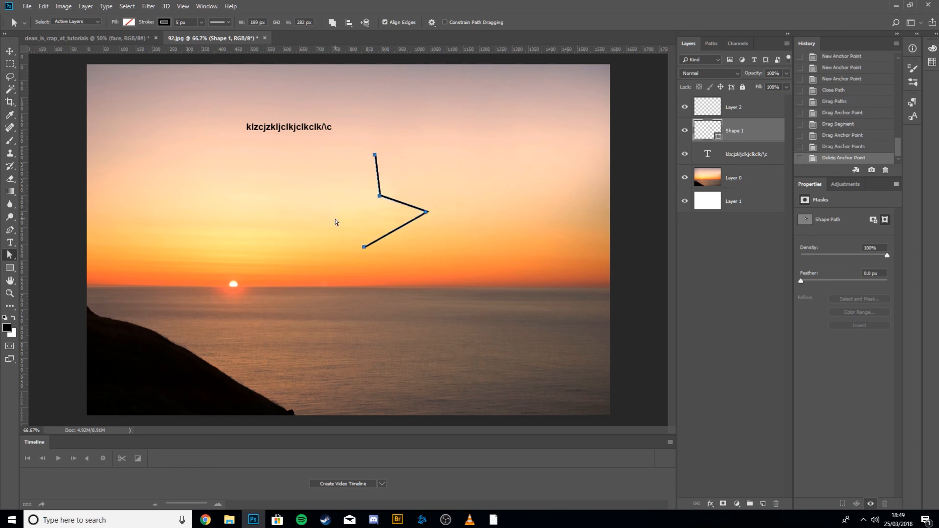
pyautogui.hotkey('ctrl', 'z')
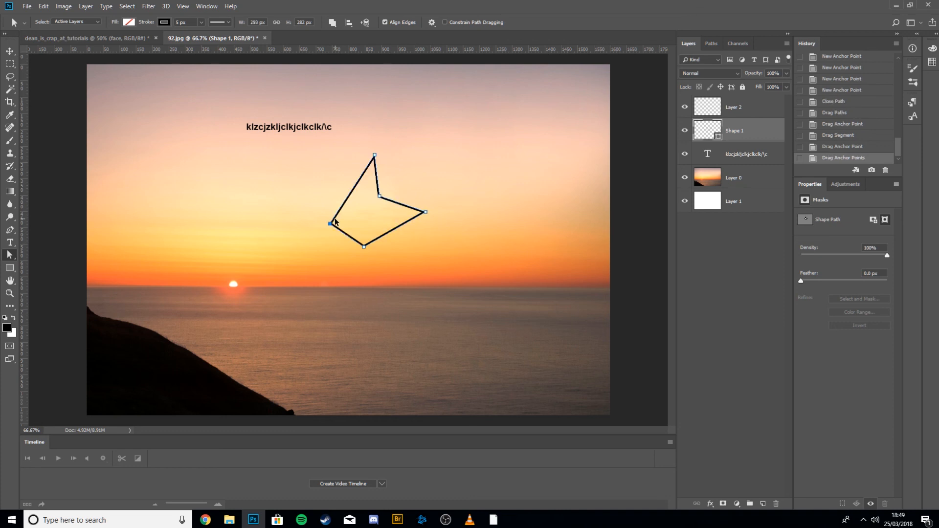
# Step: Draw a rectangle about 402 by 116 px in the sky to the left of the pen-drawn shape
pyautogui.click(9, 268)
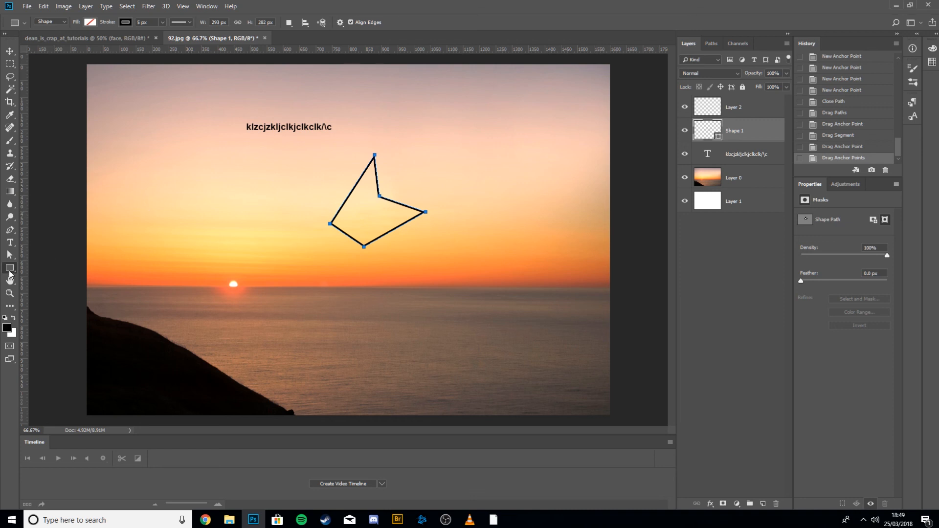
pyautogui.moveTo(255, 219); pyautogui.dragTo(256, 220)
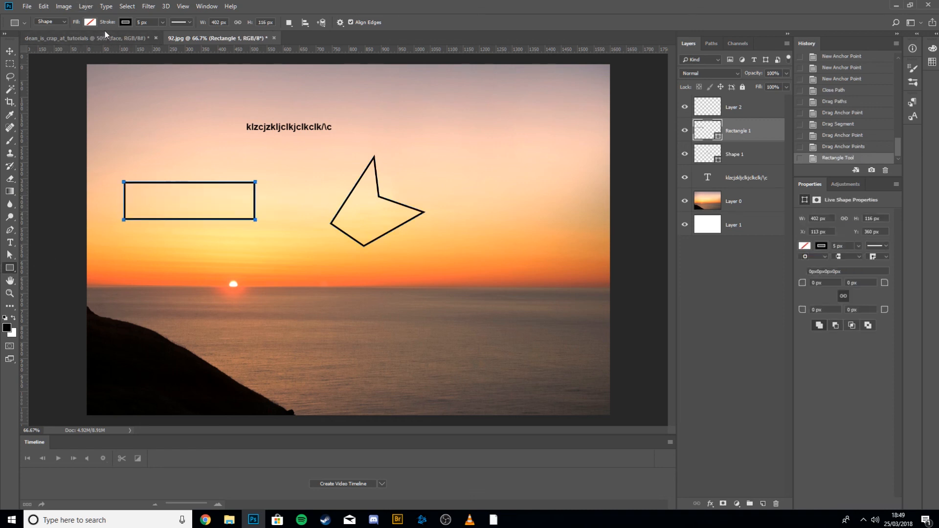
# Step: Remove the rectangle's stroke and give it a solid grey fill
pyautogui.click(121, 23)
pyautogui.click(122, 23)
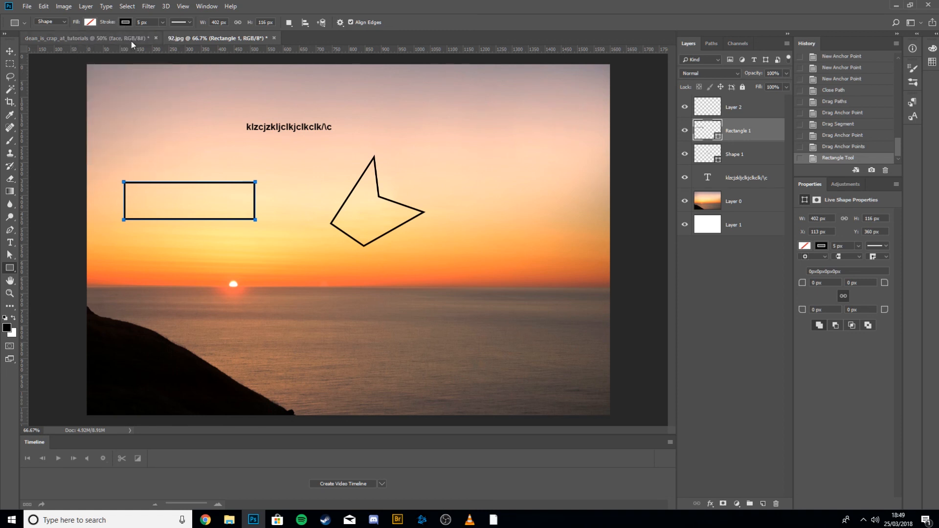
pyautogui.click(126, 22)
pyautogui.click(125, 23)
pyautogui.click(126, 23)
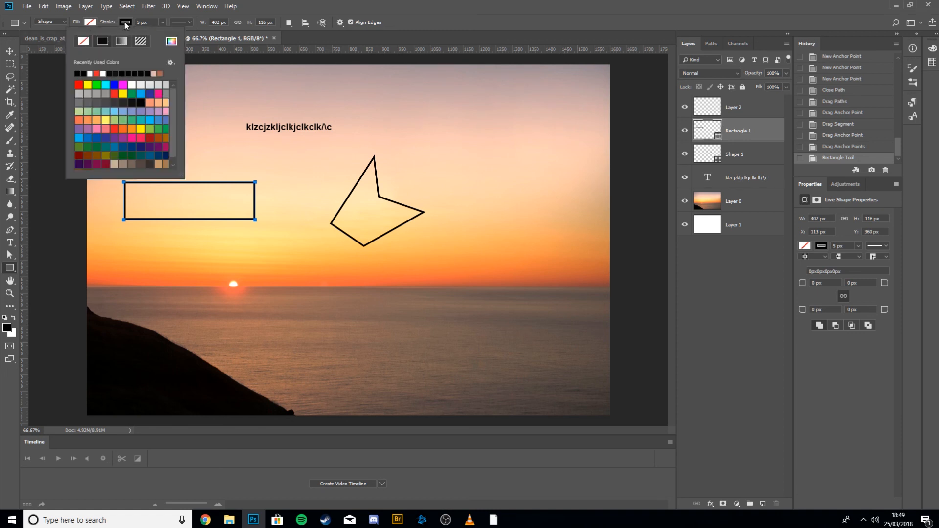
pyautogui.click(83, 41)
pyautogui.click(90, 21)
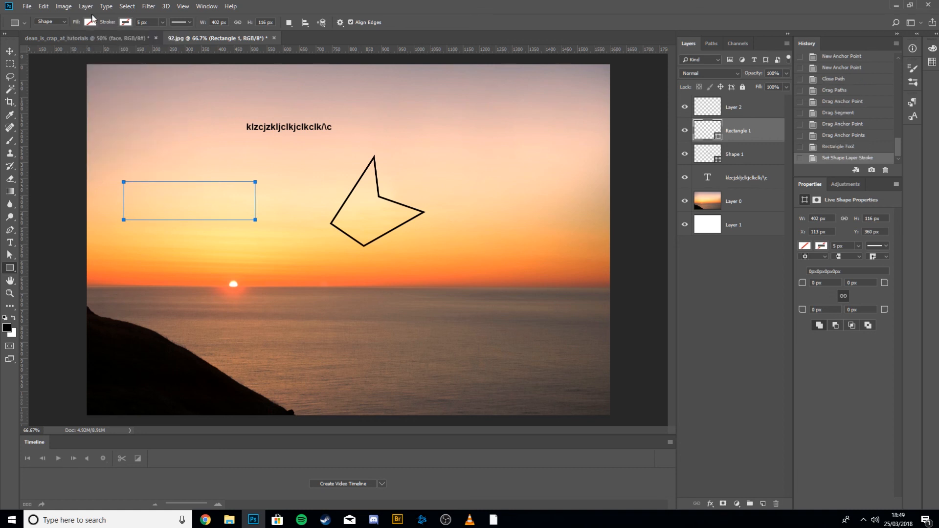
pyautogui.click(91, 22)
pyautogui.click(67, 93)
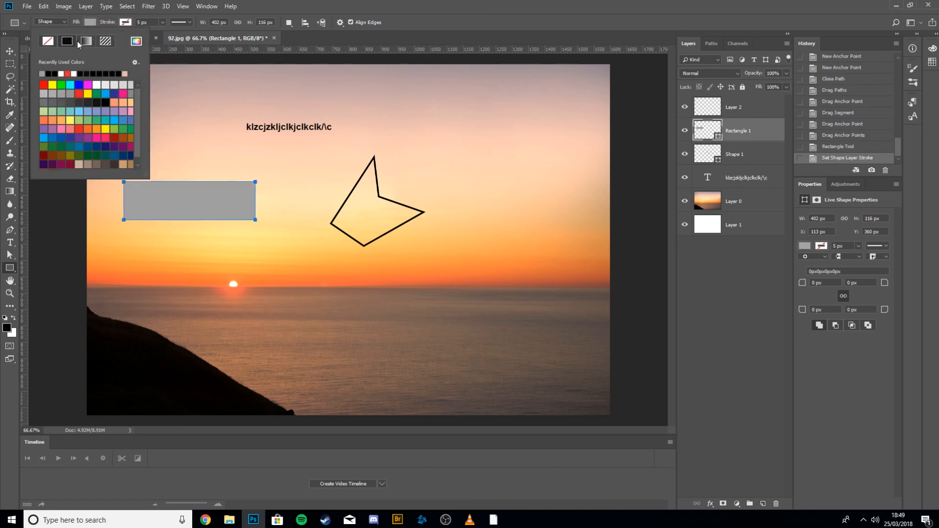
# Step: Give the rectangle a black stroke again and set its fill to none
pyautogui.click(121, 25)
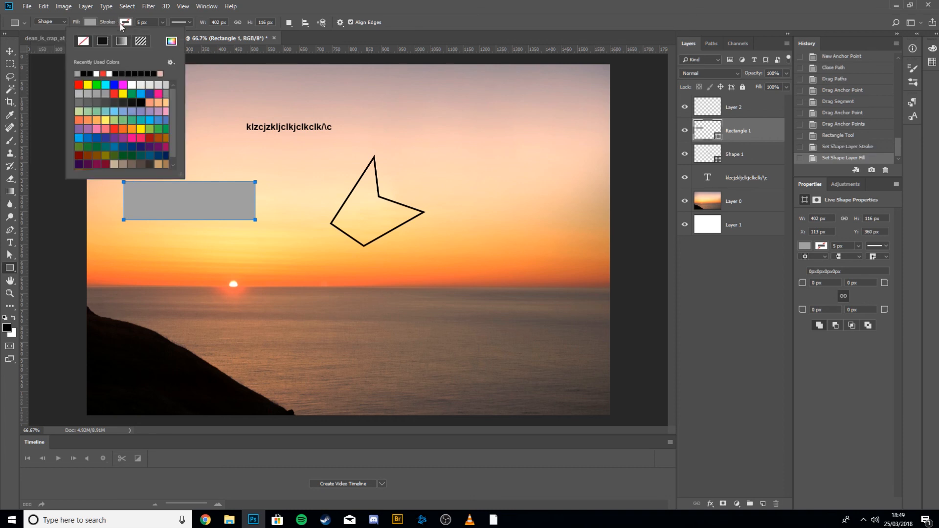
pyautogui.click(85, 73)
pyautogui.click(91, 22)
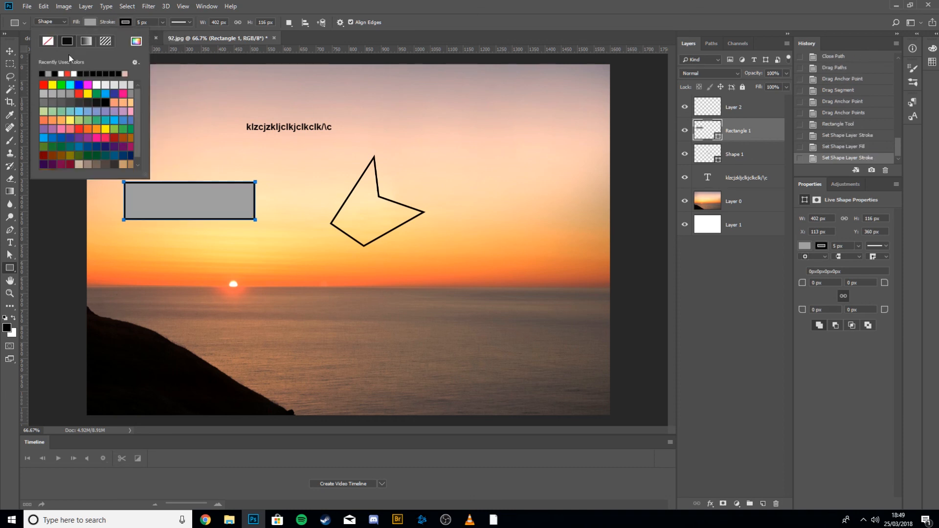
pyautogui.click(52, 43)
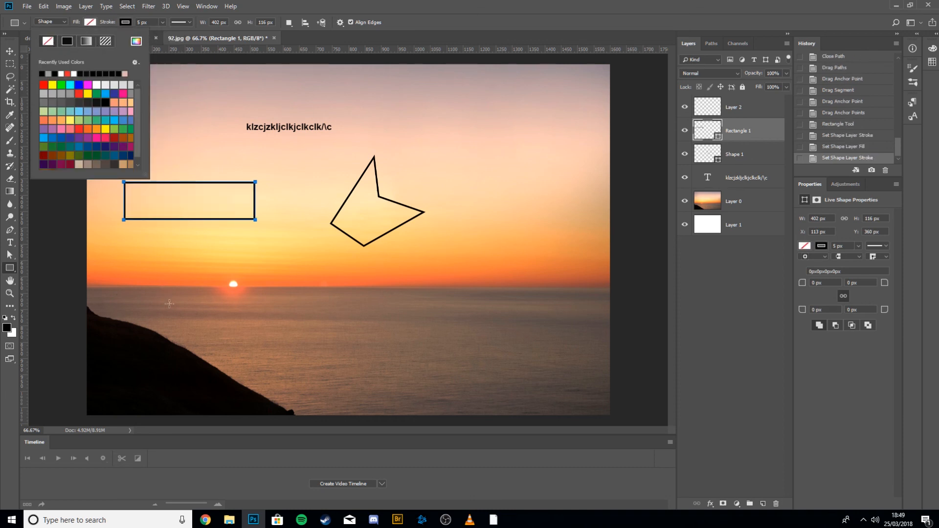
# Step: Set all four corner radii of the rectangle to 10 px
pyautogui.click(9, 268)
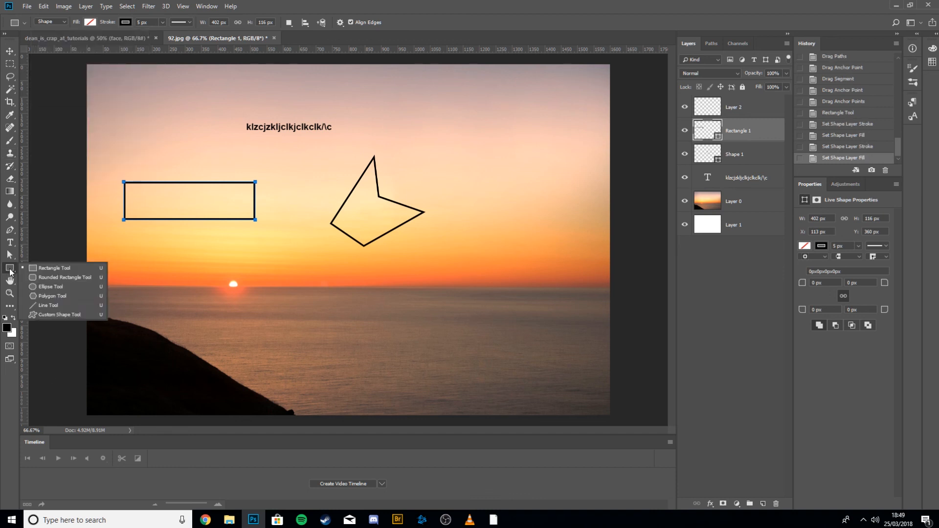
pyautogui.click(11, 270)
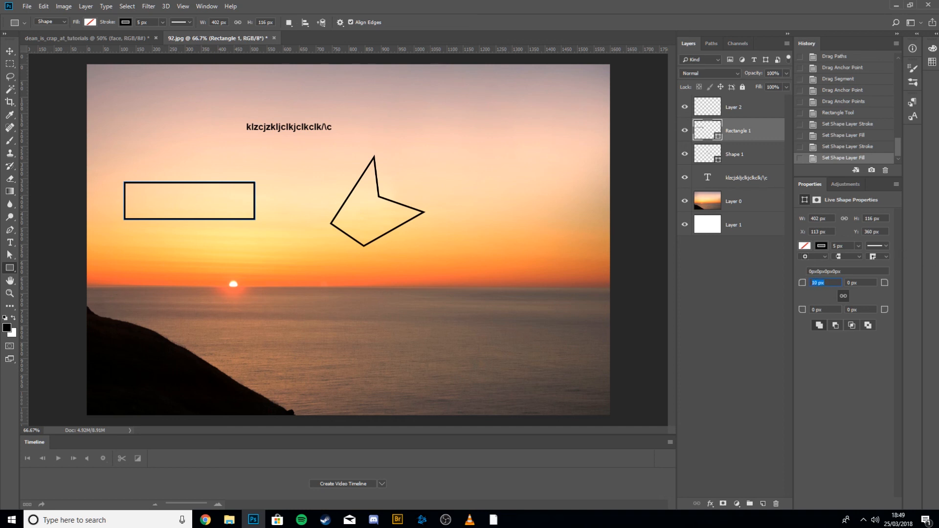
pyautogui.press('Return')
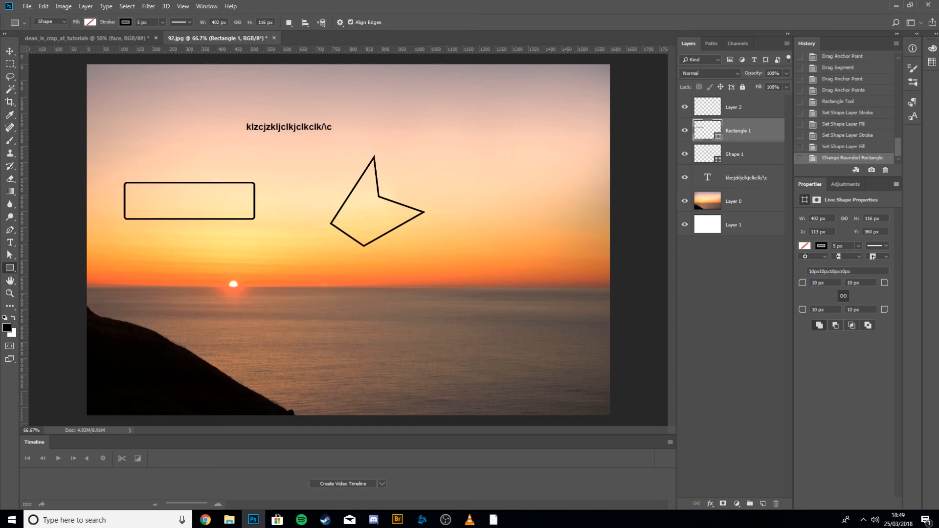
# Step: Draw a rounded rectangle about 265 by 157 px with a 10 px radius above the first rectangle, left of the text
pyautogui.rightClick(9, 268)
pyautogui.click(54, 278)
pyautogui.moveTo(144, 99); pyautogui.dragTo(231, 150)
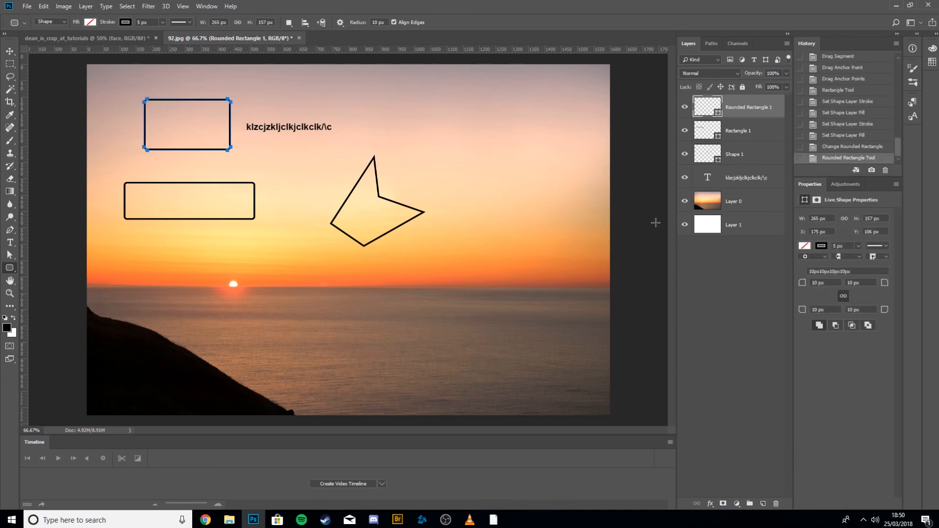
# Step: Draw an ellipse about 656 by 243 px around the sun, spanning the horizon
pyautogui.rightClick(10, 268)
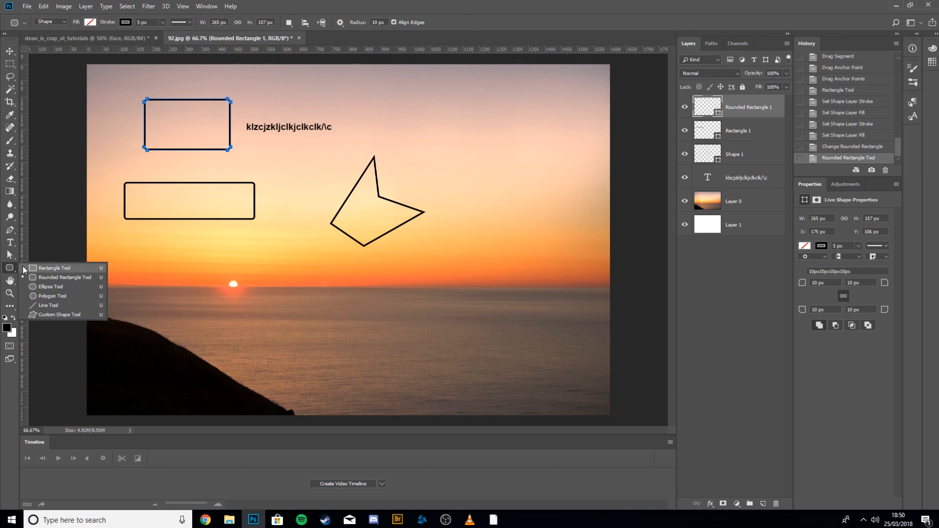
pyautogui.click(55, 286)
pyautogui.moveTo(141, 261); pyautogui.dragTo(355, 341)
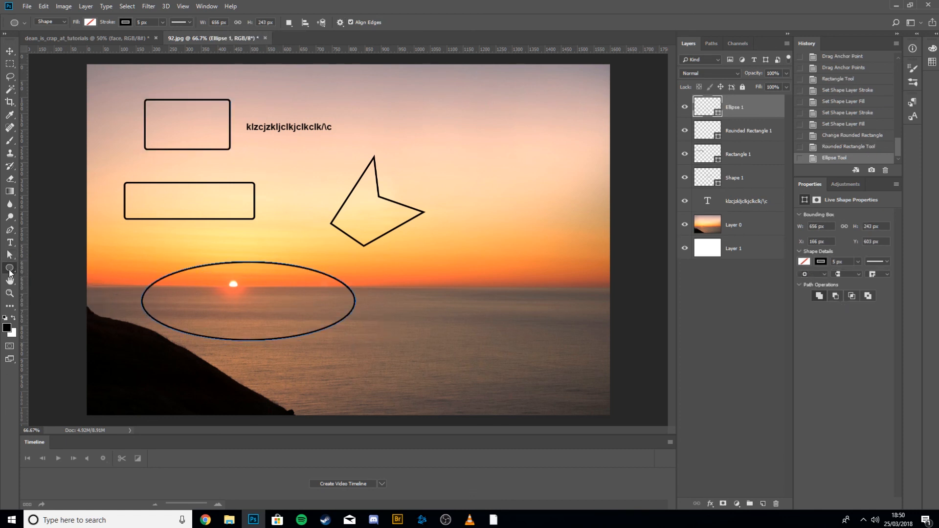
# Step: Draw a five-sided polygon about 252 by 252 px in the upper sky to the right of the text
pyautogui.rightClick(10, 270)
pyautogui.click(52, 296)
pyautogui.moveTo(445, 143); pyautogui.dragTo(467, 185)
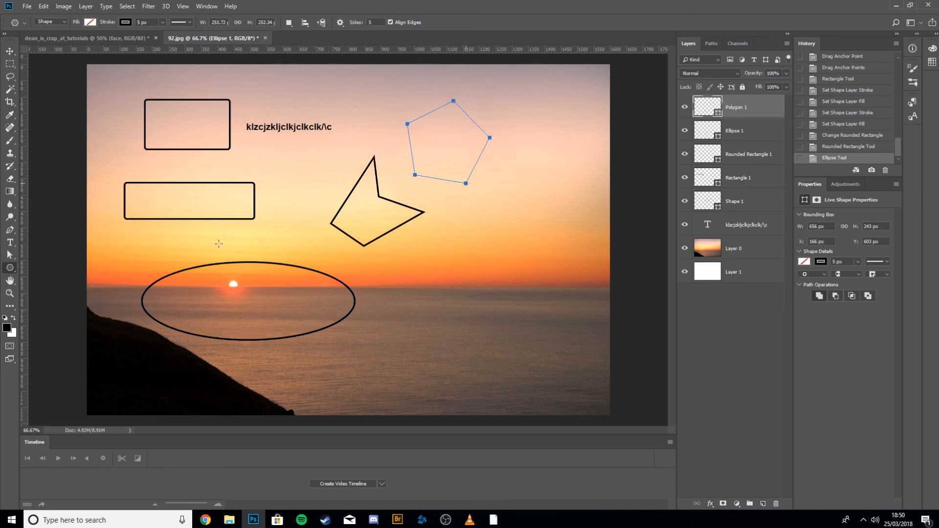
# Step: Draw three diagonal lines of 1 px weight near the horizon in the right half of the photo
pyautogui.rightClick(10, 272)
pyautogui.click(52, 306)
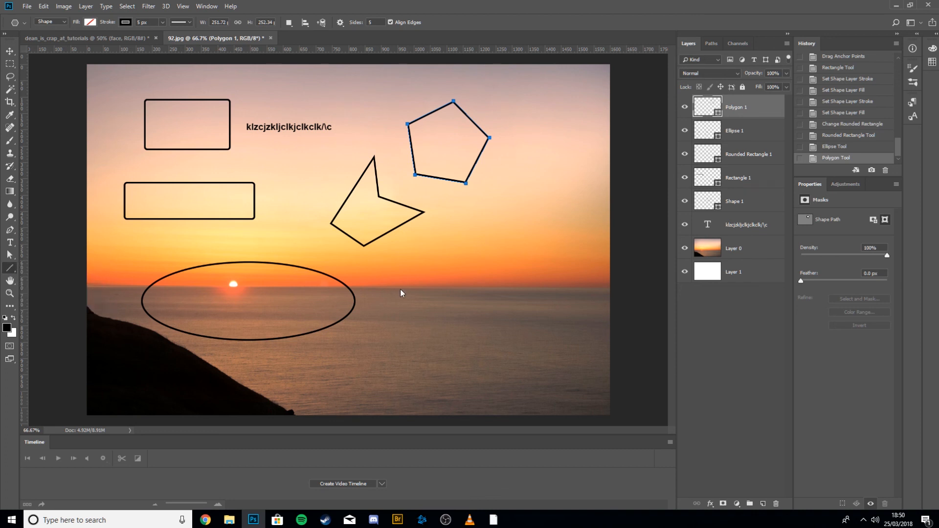
pyautogui.moveTo(405, 289); pyautogui.dragTo(545, 217)
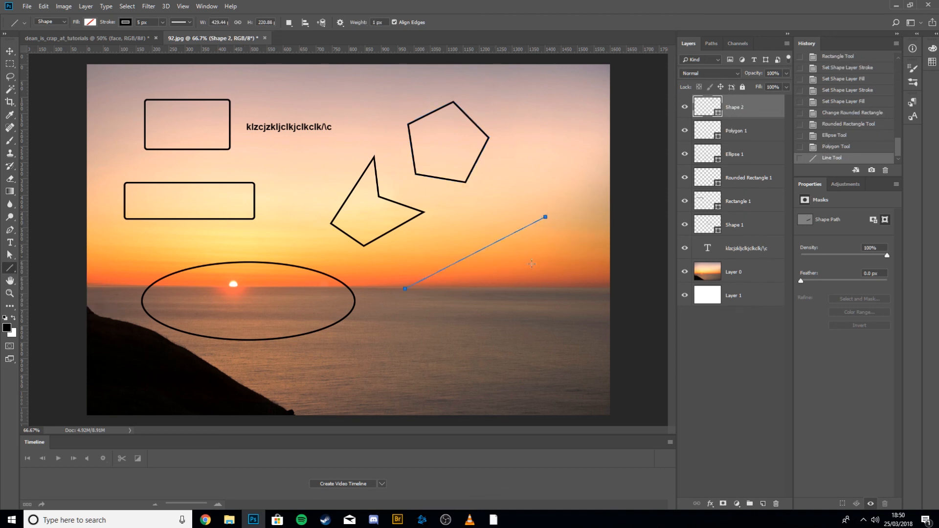
pyautogui.moveTo(544, 284); pyautogui.dragTo(541, 289)
pyautogui.moveTo(452, 313); pyautogui.dragTo(496, 231)
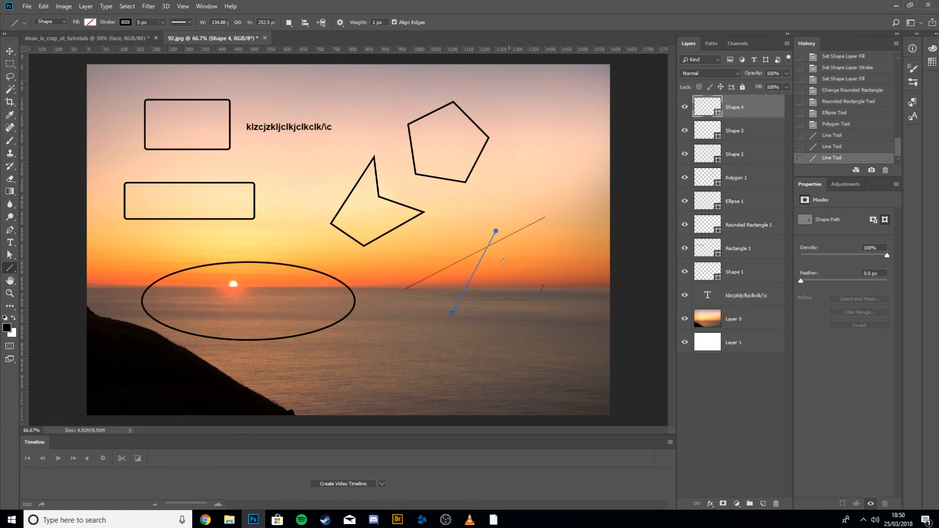
# Step: Switch to the Custom Shape tool and replace the current shape set with the Animals shapes
pyautogui.rightClick(12, 269)
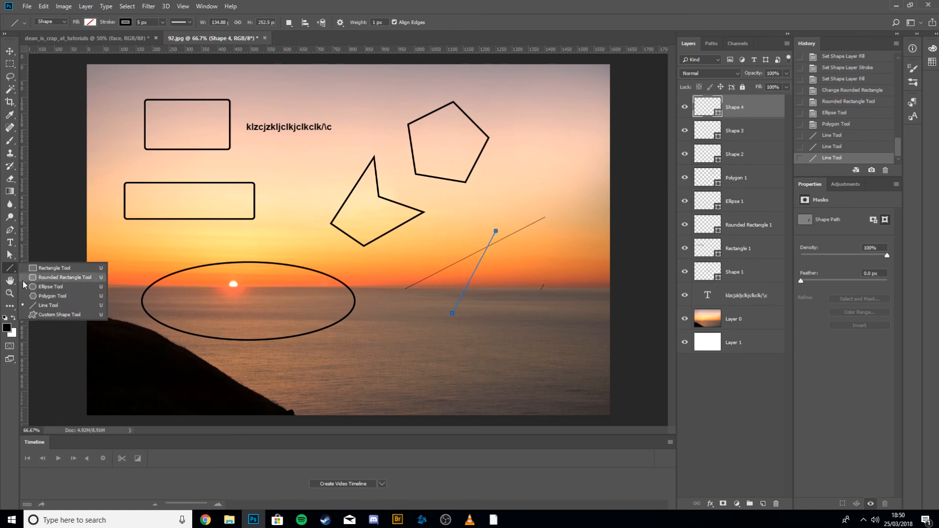
pyautogui.click(49, 316)
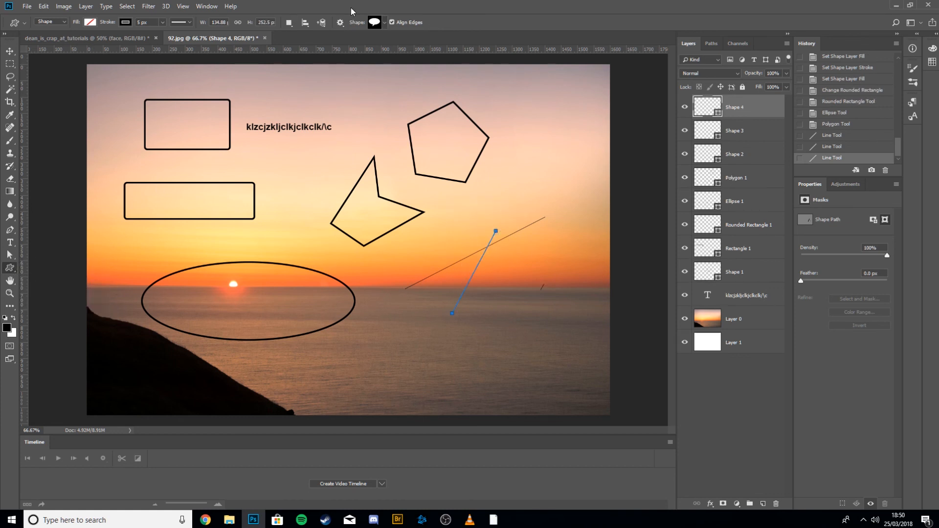
pyautogui.click(383, 21)
pyautogui.click(430, 42)
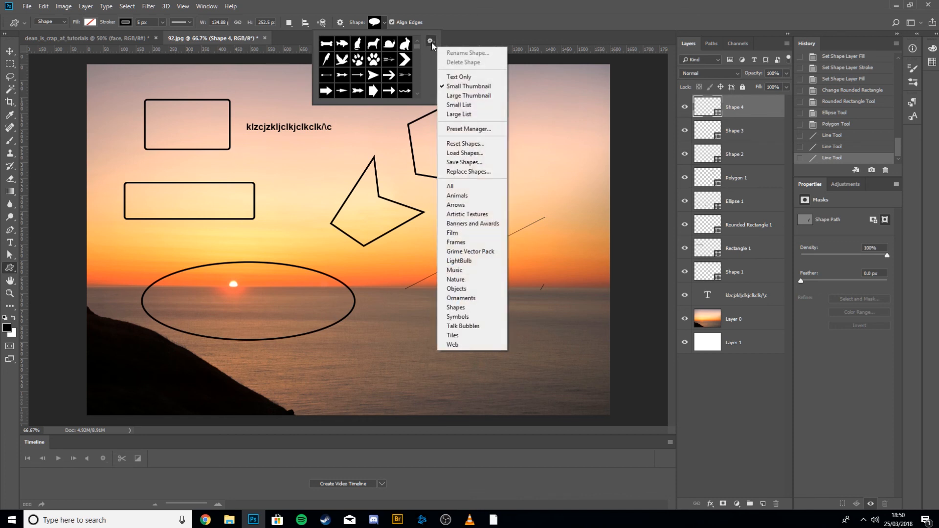
pyautogui.click(457, 195)
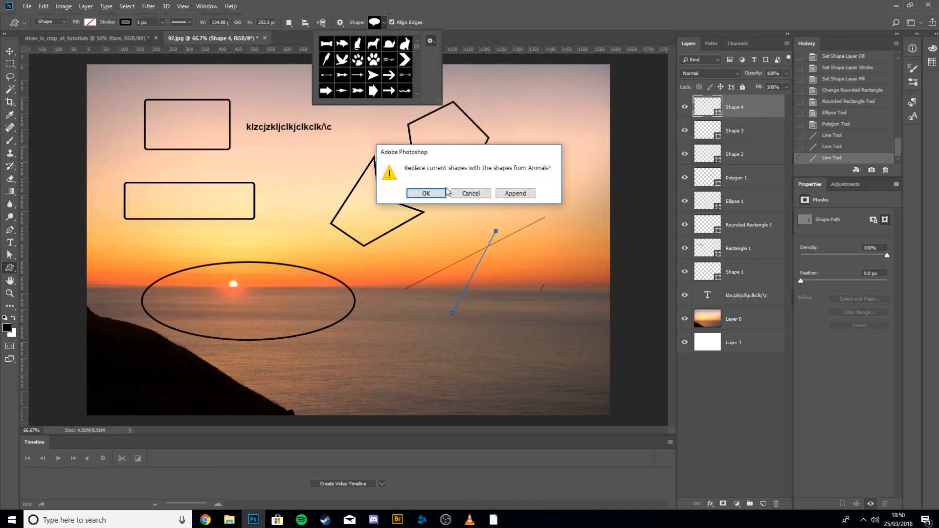
pyautogui.click(426, 193)
# Step: Draw a rabbit custom shape about 154 by 183 px in the sky to the right of the pentagon
pyautogui.click(406, 45)
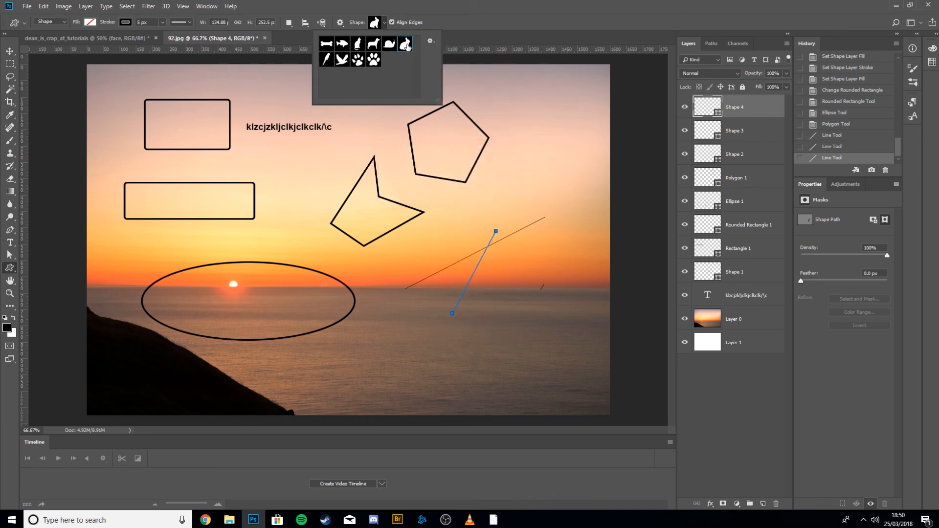
pyautogui.moveTo(531, 116); pyautogui.dragTo(581, 175)
pyautogui.click(66, 149)
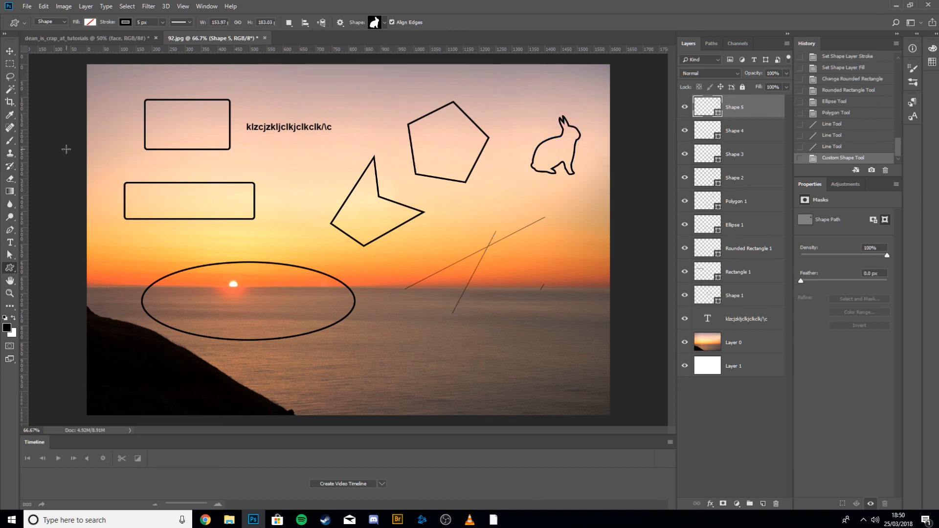
# Step: Draw a clawed paw print custom shape about 302 by 328 px over the sea to the right of the ellipse
pyautogui.click(376, 29)
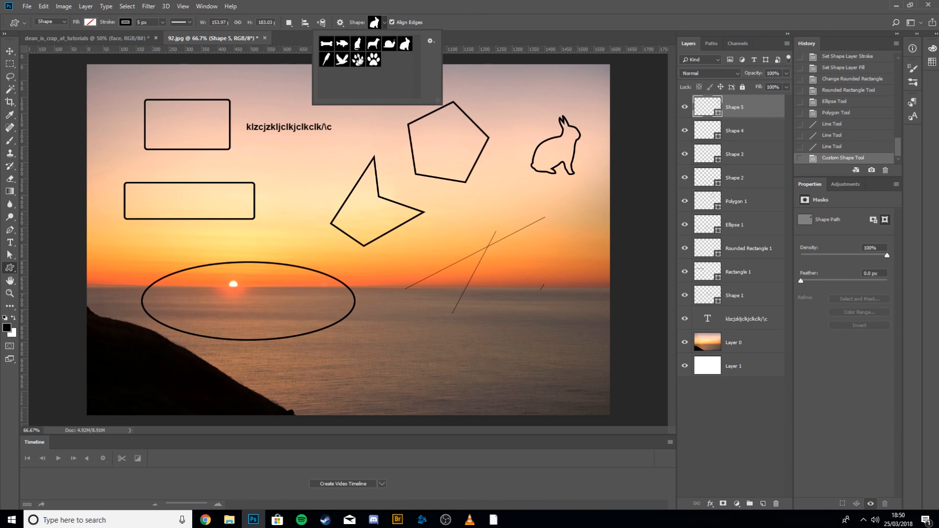
pyautogui.click(360, 59)
pyautogui.moveTo(388, 250); pyautogui.dragTo(486, 358)
pyautogui.click(49, 300)
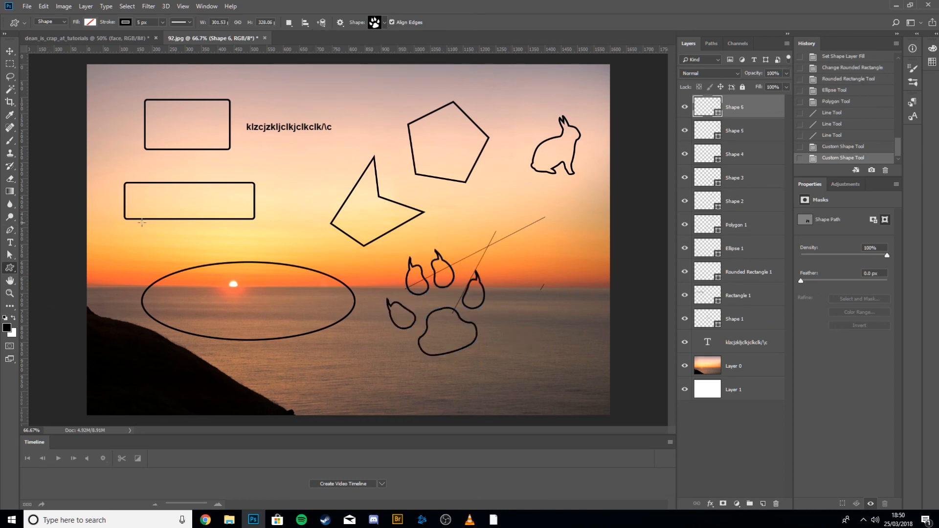
pyautogui.click(11, 270)
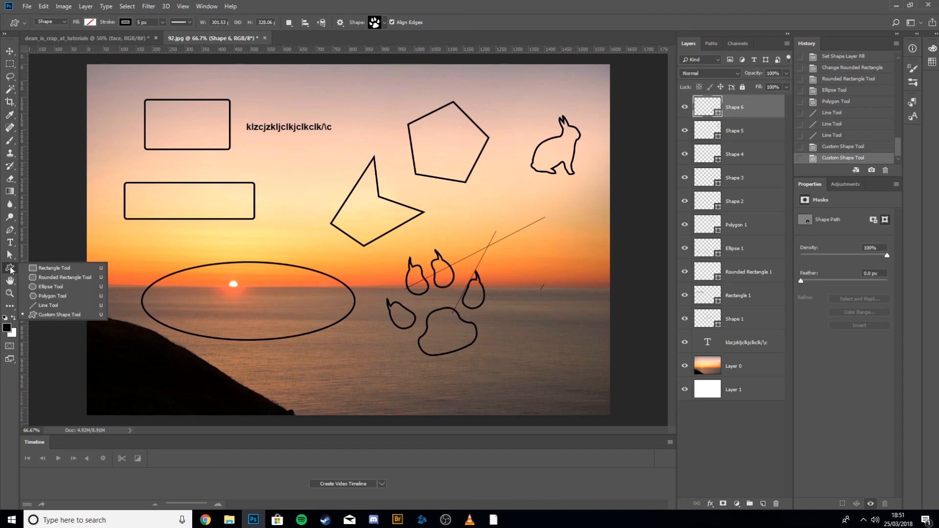
# Step: Pan the photo at 100% zoom with the Hand tool to examine the paw print and the sea around it
pyautogui.click(11, 269)
pyautogui.click(11, 280)
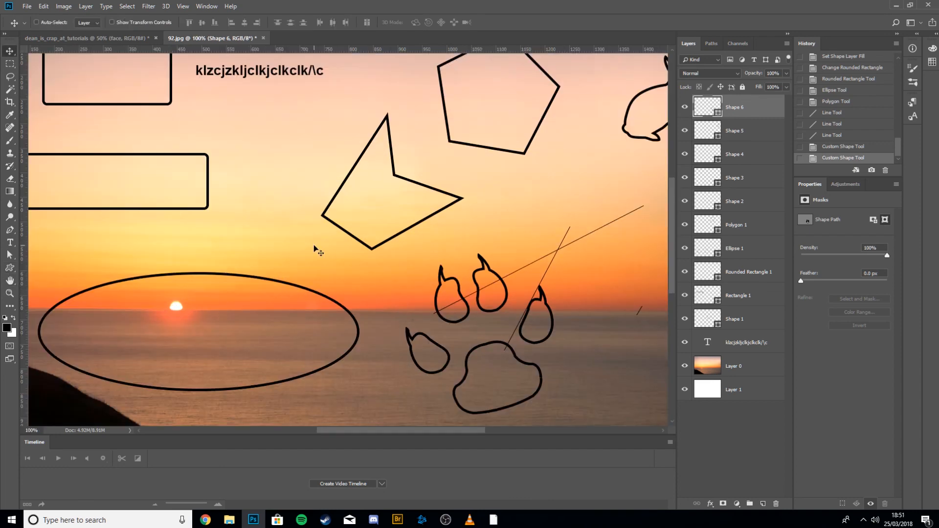
pyautogui.press('space')
pyautogui.moveTo(313, 245); pyautogui.dragTo(342, 237)
pyautogui.moveTo(186, 206); pyautogui.dragTo(327, 190)
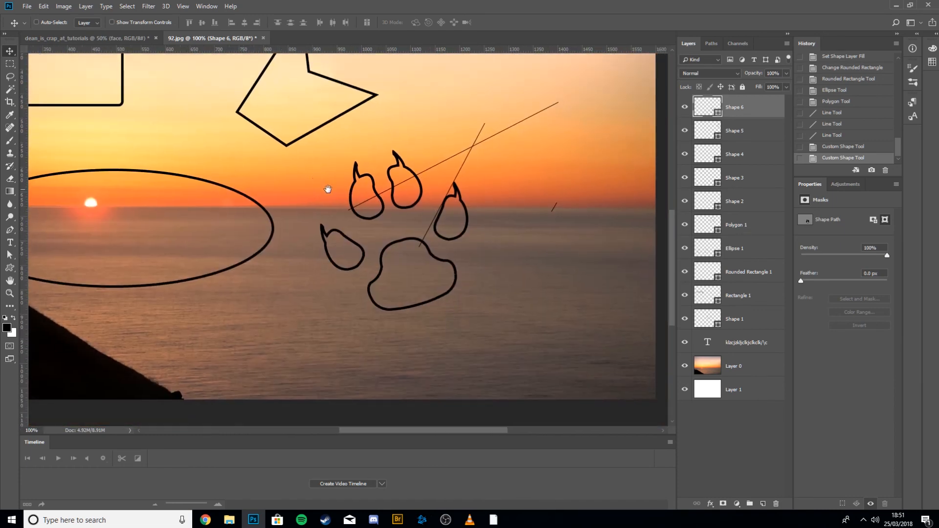
# Step: Zoom in and out of the sunset photo repeatedly with the Zoom tool, finishing at 33.33% to view the whole canvas
pyautogui.click(10, 293)
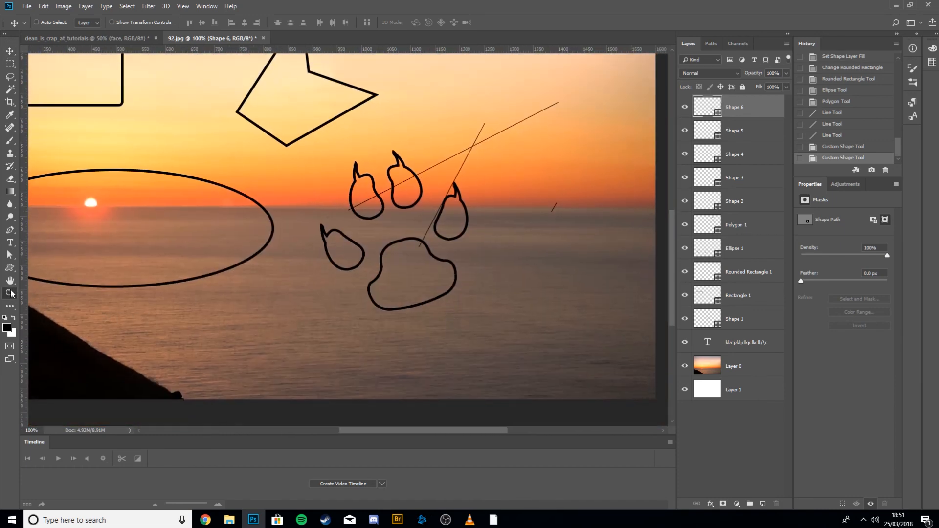
pyautogui.keyDown('alt'); pyautogui.click(88, 285); pyautogui.keyUp('alt')
pyautogui.keyDown('alt'); pyautogui.click(88, 285); pyautogui.keyUp('alt')
pyautogui.click(88, 285)
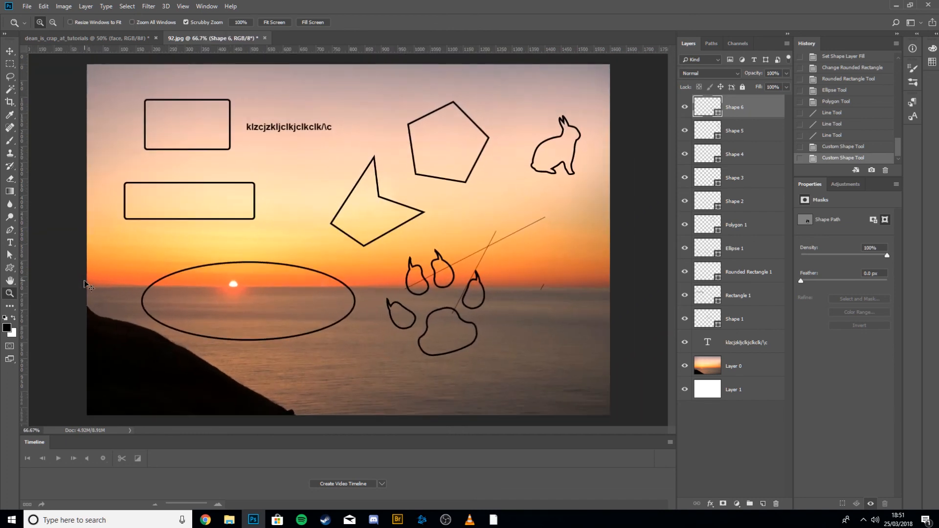
pyautogui.click(88, 285)
pyautogui.hotkey('ctrl', '+')
pyautogui.hotkey('ctrl', '-')
pyautogui.hotkey('ctrl', '-')
pyautogui.hotkey('ctrl', '-')
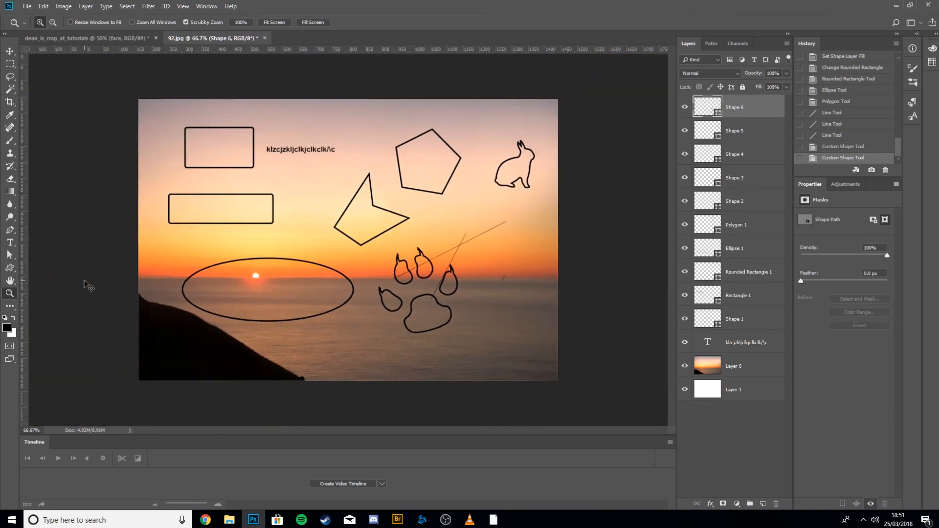
pyautogui.hotkey('ctrl', '+')
pyautogui.hotkey('ctrl', '+')
pyautogui.hotkey('ctrl', '+')
pyautogui.hotkey('ctrl', '+')
pyautogui.hotkey('ctrl', '-')
pyautogui.hotkey('ctrl', '-')
pyautogui.hotkey('ctrl', '-')
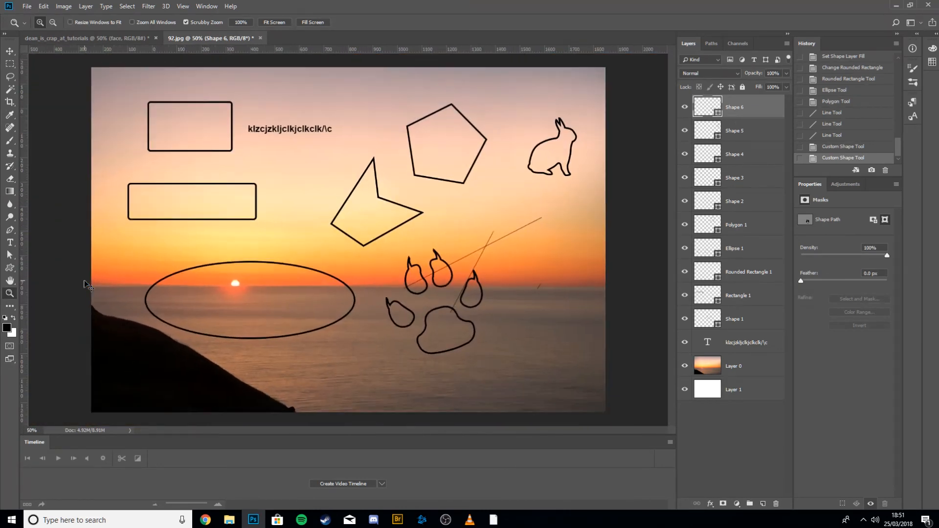
pyautogui.hotkey('ctrl', '+')
pyautogui.hotkey('ctrl', '+')
pyautogui.hotkey('ctrl', '+')
pyautogui.hotkey('ctrl', '-')
pyautogui.hotkey('ctrl', '-')
pyautogui.hotkey('ctrl', '-')
pyautogui.hotkey('ctrl', '+')
pyautogui.hotkey('ctrl', '+')
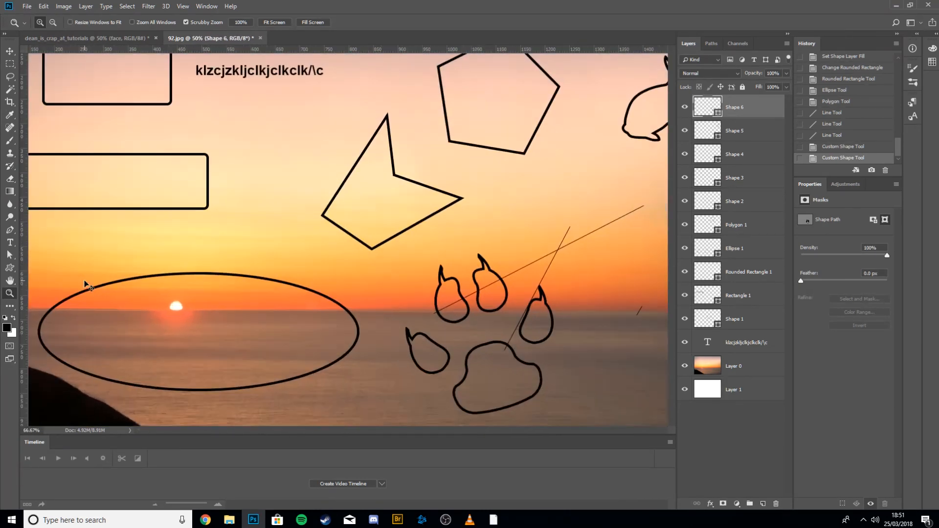
pyautogui.hotkey('ctrl', '-')
pyautogui.hotkey('ctrl', '-')
pyautogui.hotkey('ctrl', '-')
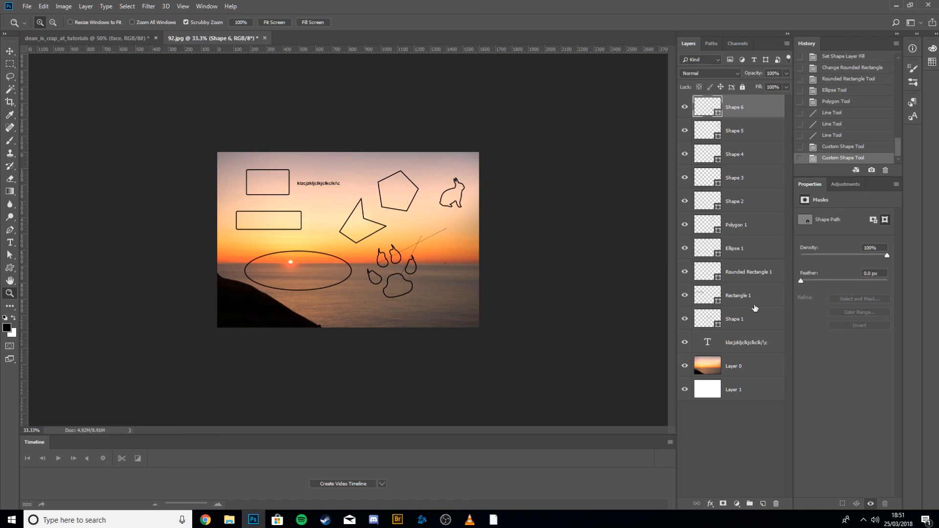
# Step: Delete the text layer, all the shape layers above it and the sunset photo on Layer 0, keeping only the white Layer 1
pyautogui.click(738, 343)
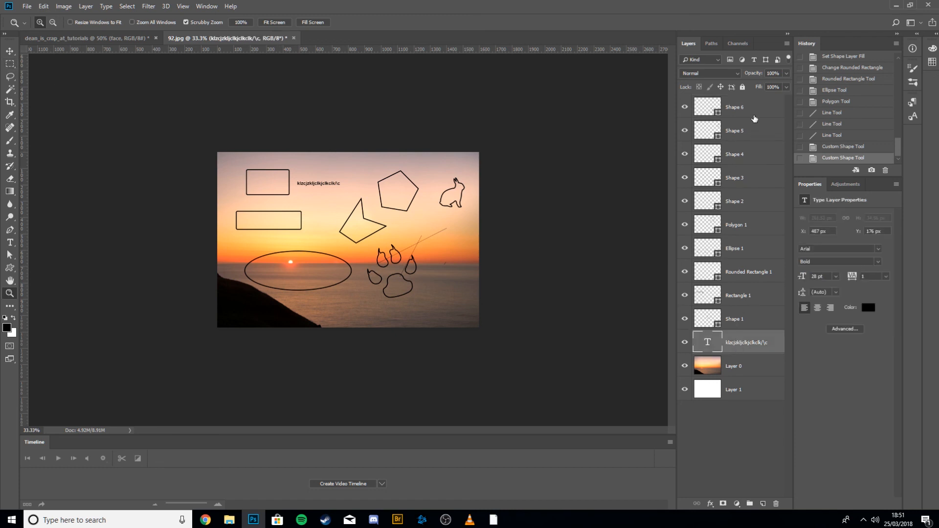
pyautogui.keyDown('shift'); pyautogui.click(755, 118); pyautogui.keyUp('shift')
pyautogui.press('Delete')
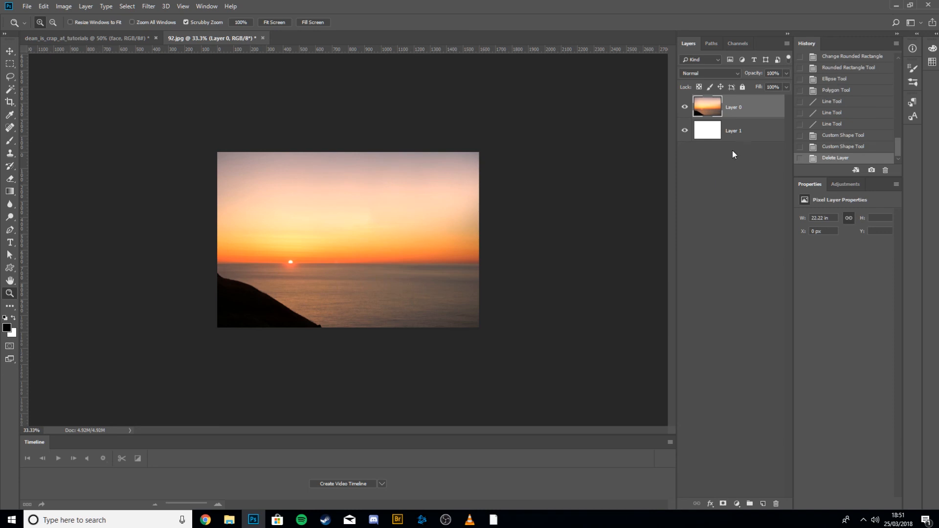
pyautogui.press('Delete')
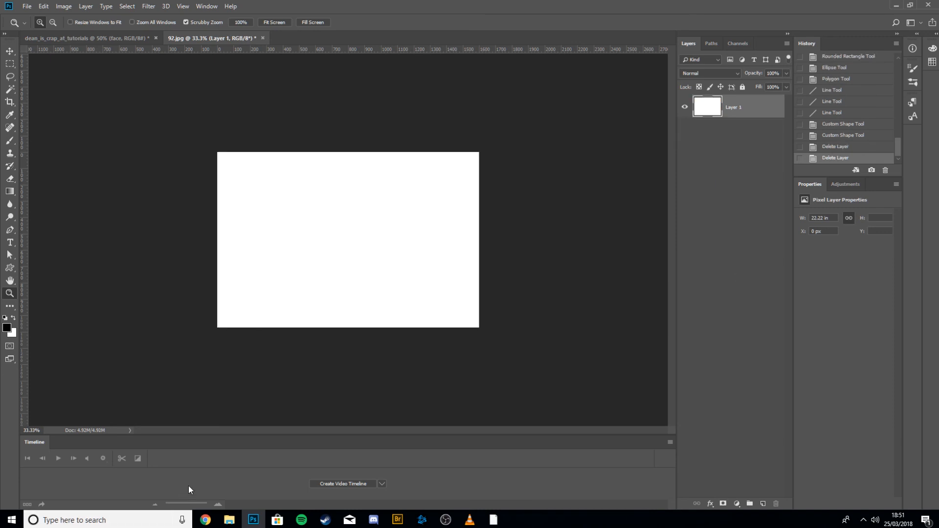